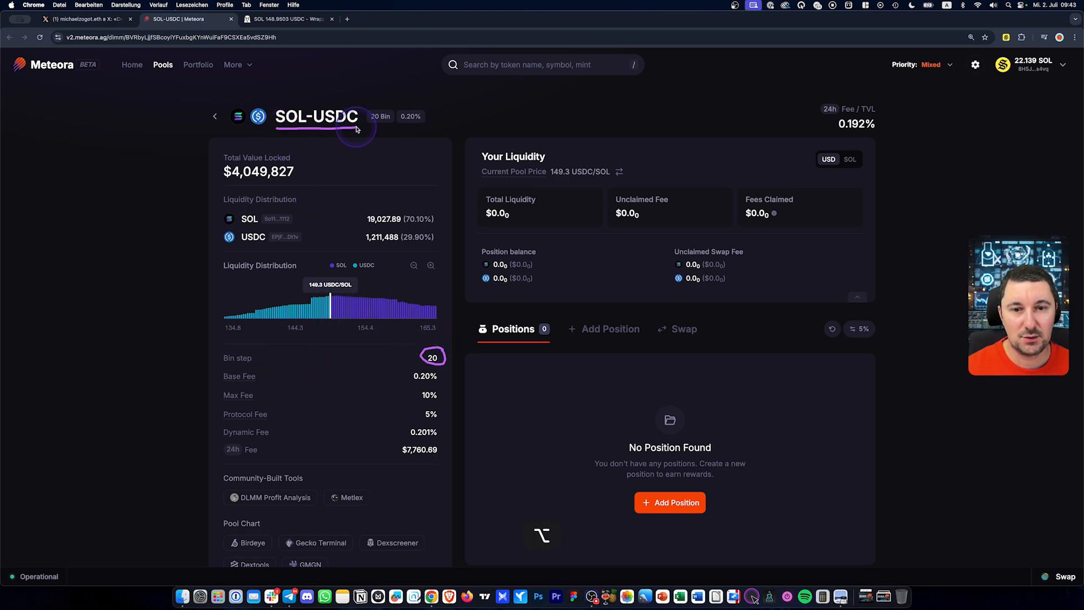
# Start a new SOL-USDC position and enter 10 USDC and 0.07 SOL
pyautogui.scroll(-2, 662, 387)
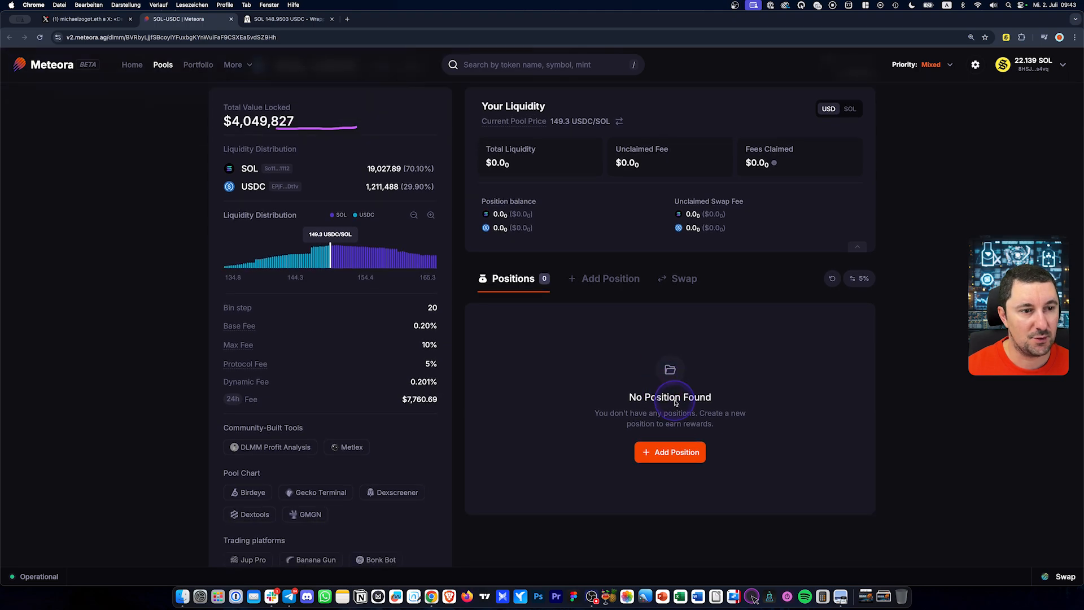
pyautogui.click(684, 455)
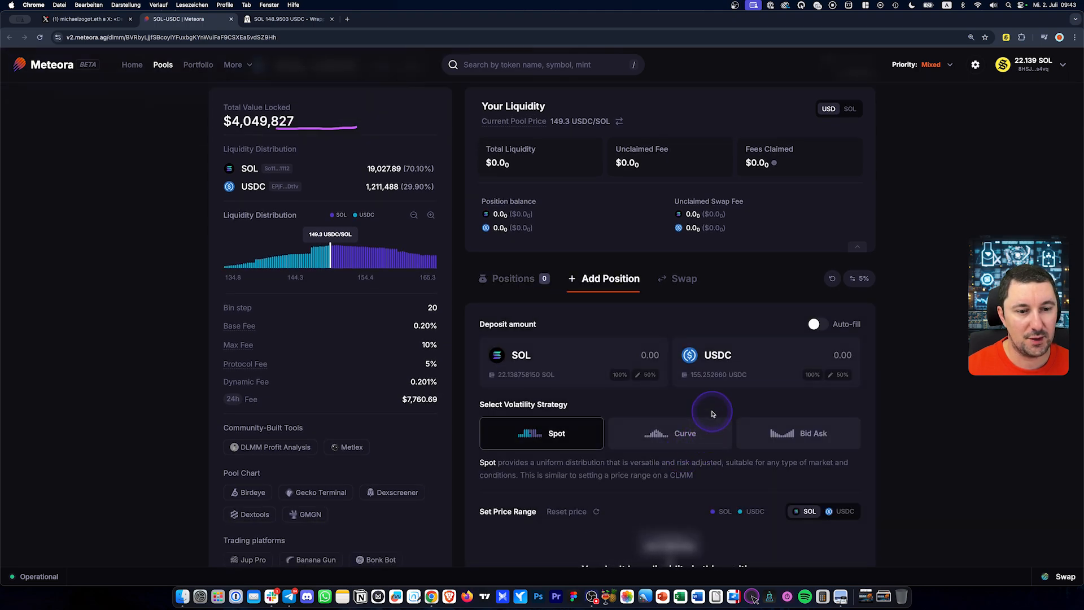
pyautogui.scroll(-1, 713, 414)
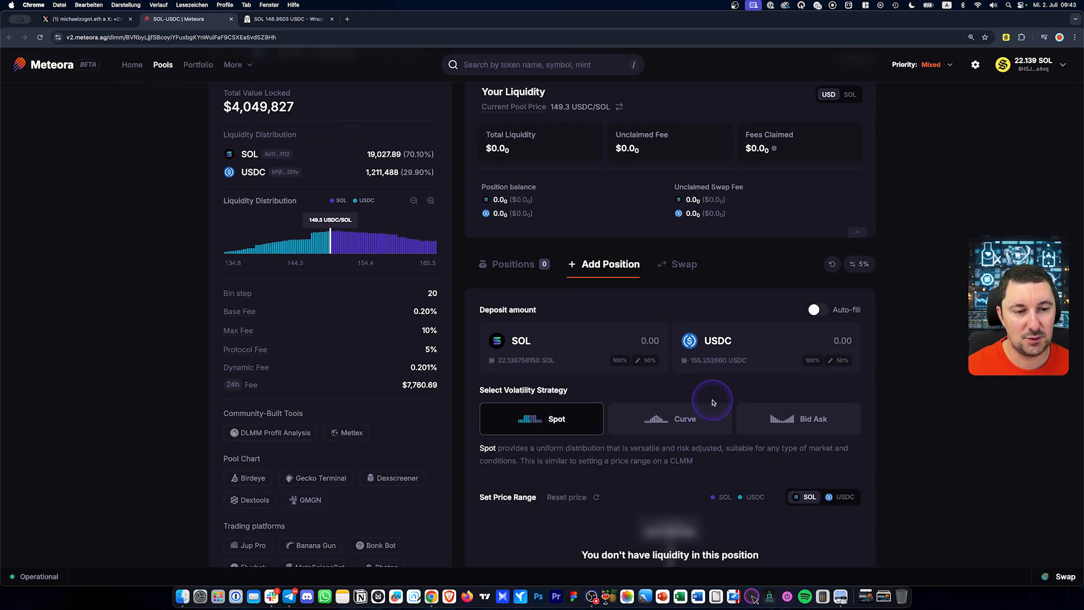
pyautogui.scroll(-1, 742, 392)
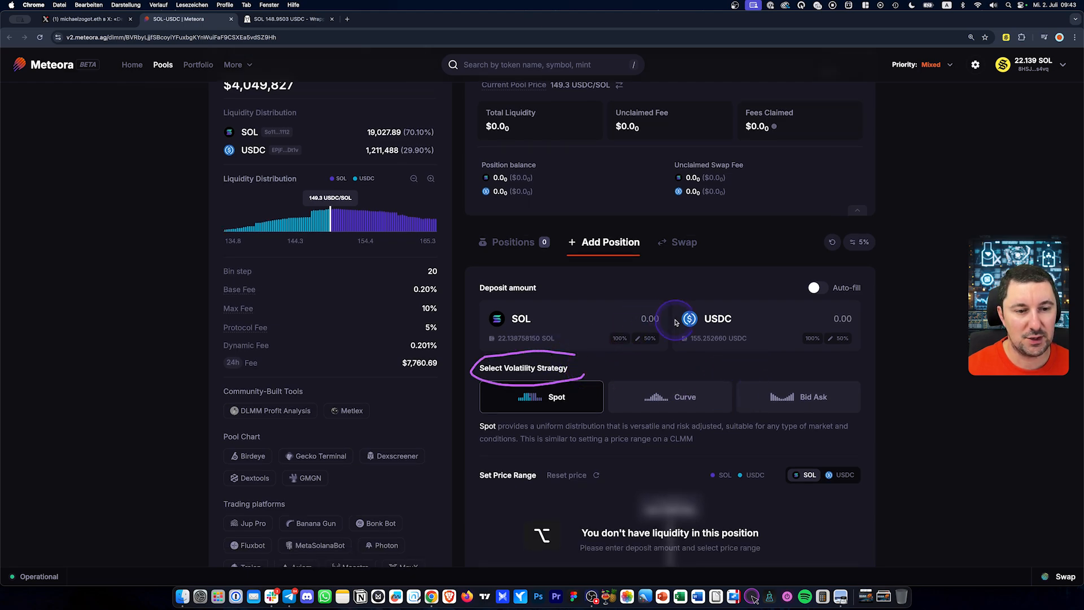
pyautogui.click(836, 319)
pyautogui.write('10')
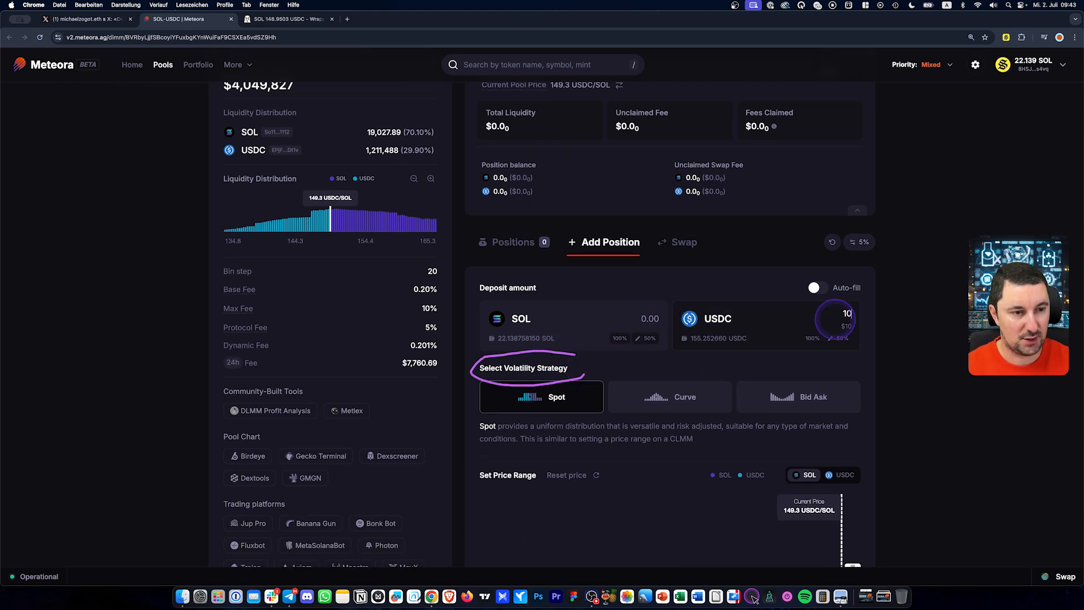
pyautogui.click(633, 313)
pyautogui.write('0.07')
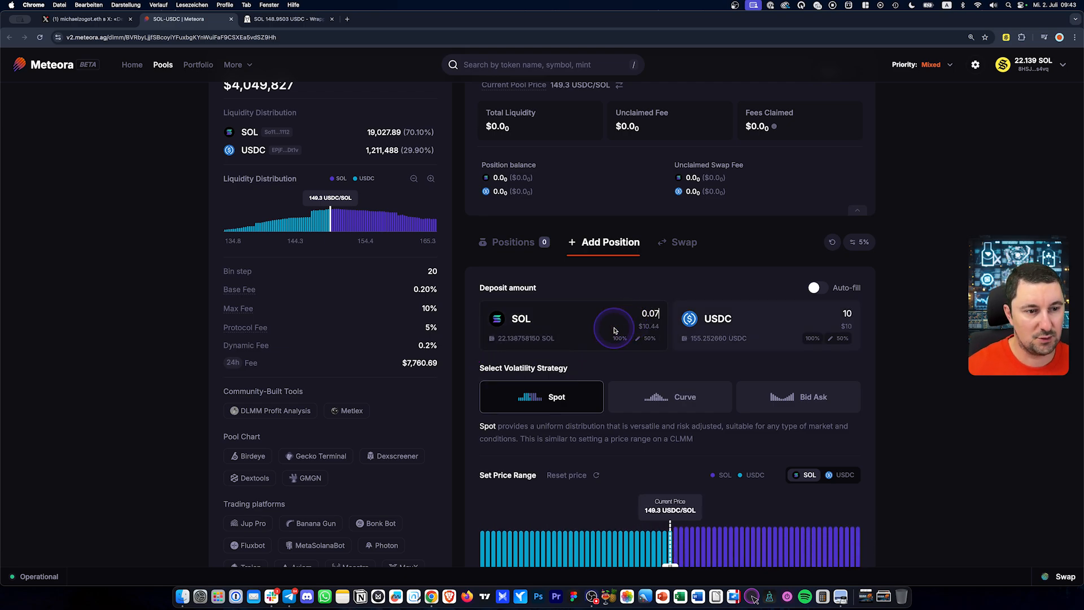
# Create the Spot position over the default 139.5–159.7 range
pyautogui.scroll(-3, 723, 355)
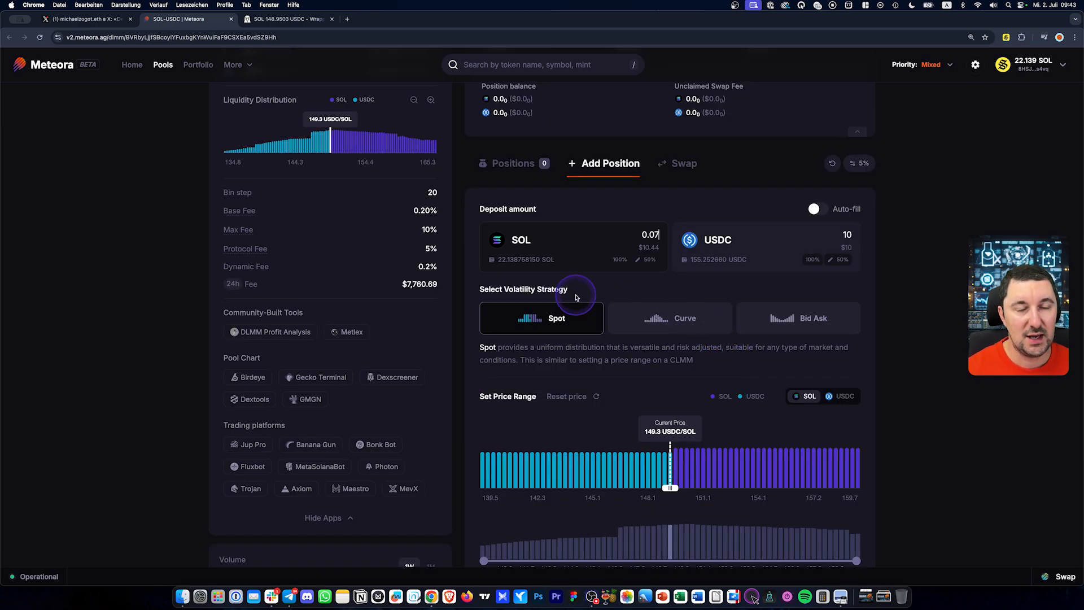
pyautogui.press('alt')
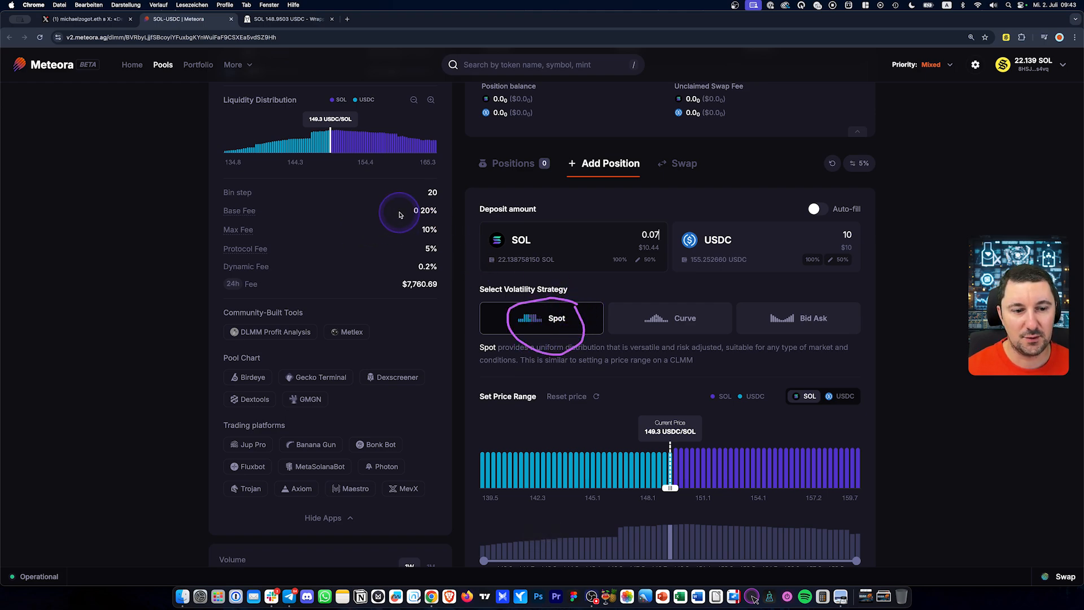
pyautogui.scroll(-4, 701, 322)
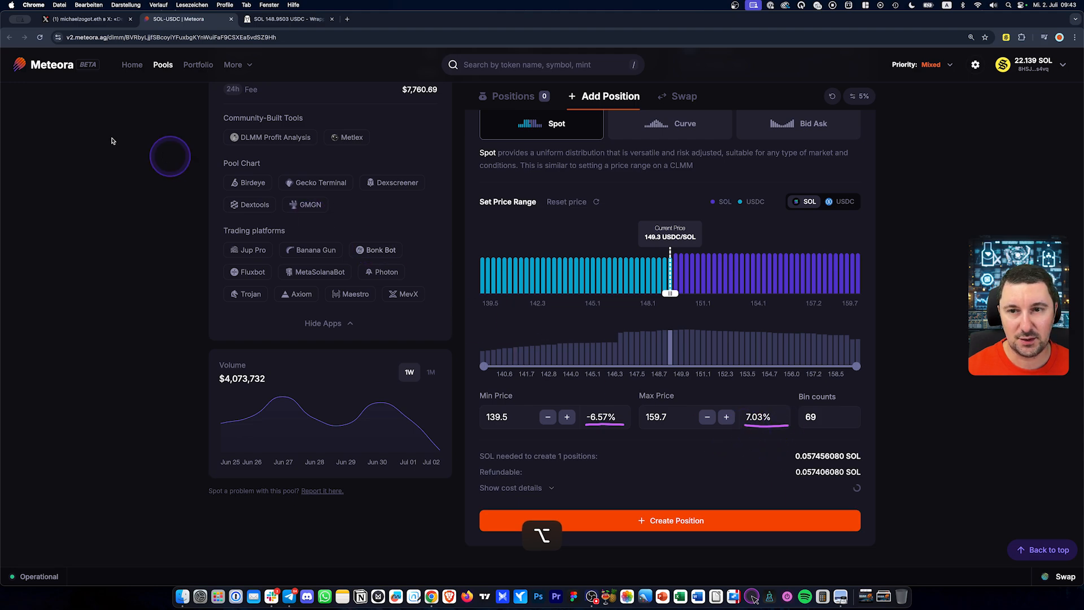
pyautogui.click(673, 531)
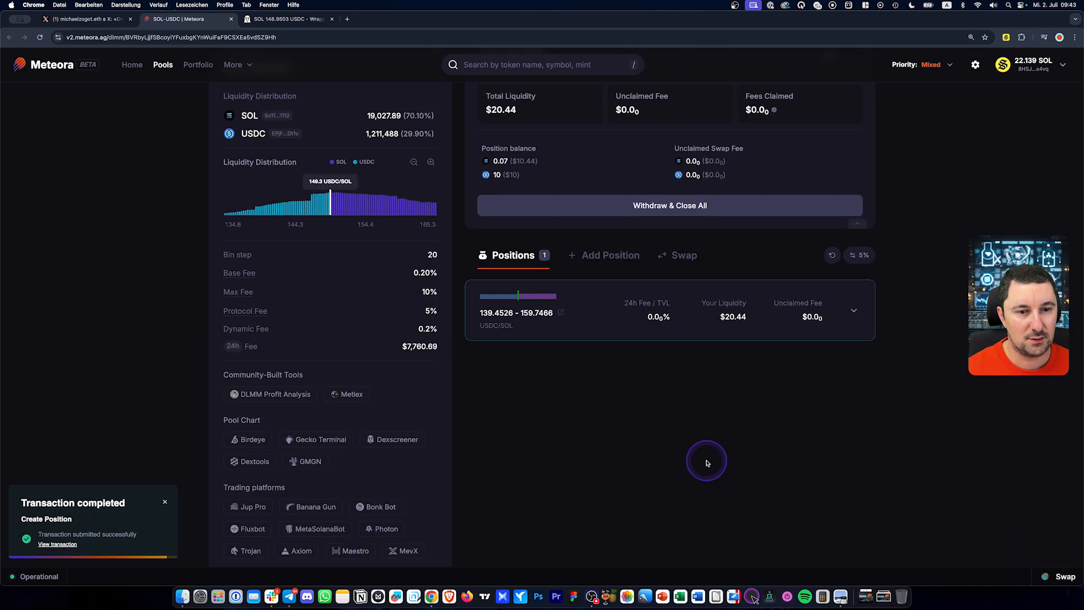
pyautogui.scroll(2, 708, 462)
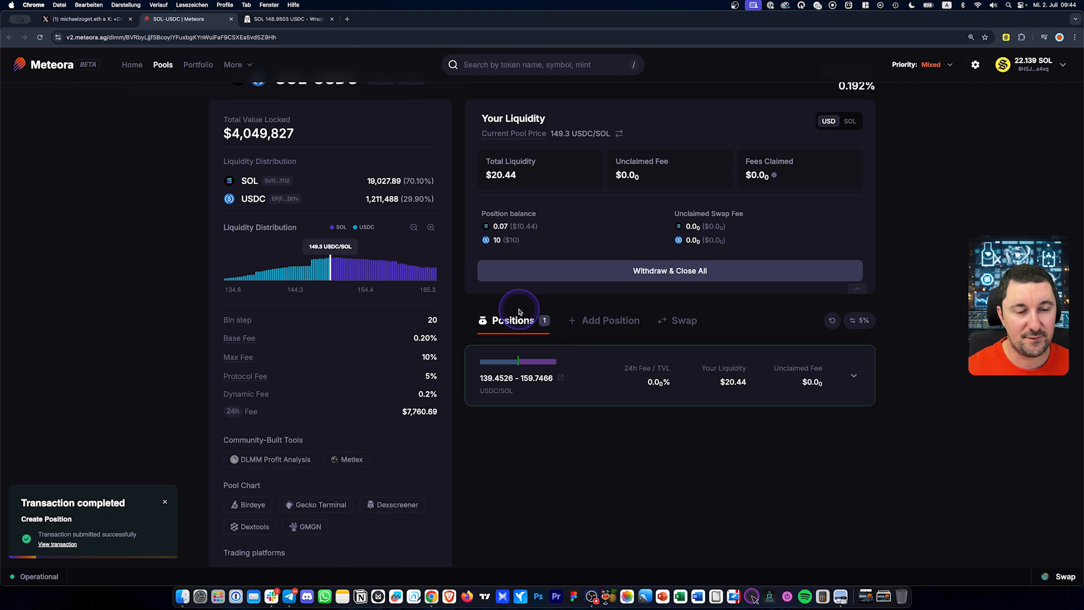
pyautogui.click(278, 22)
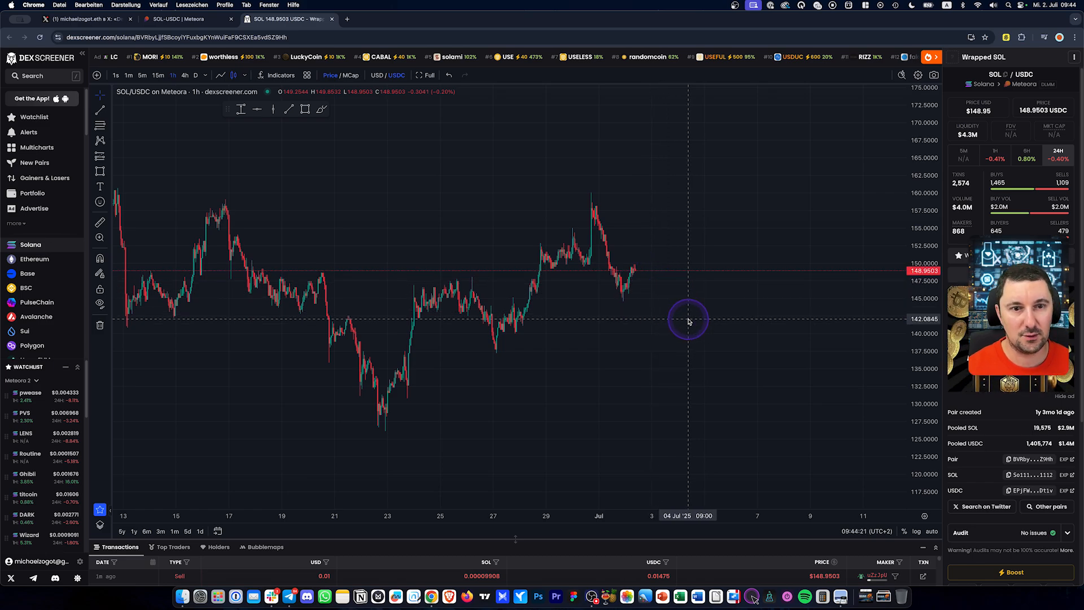
# Frame the 1h chart on late May through July with a compressed price scale
pyautogui.moveTo(687, 321); pyautogui.dragTo(684, 346)
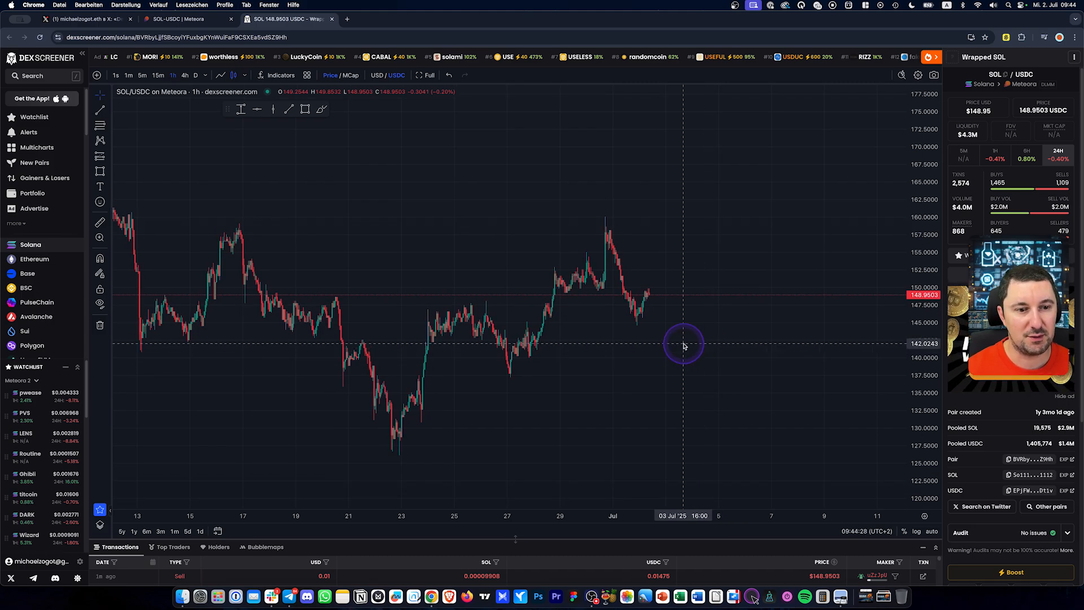
pyautogui.scroll(-5, 681, 341)
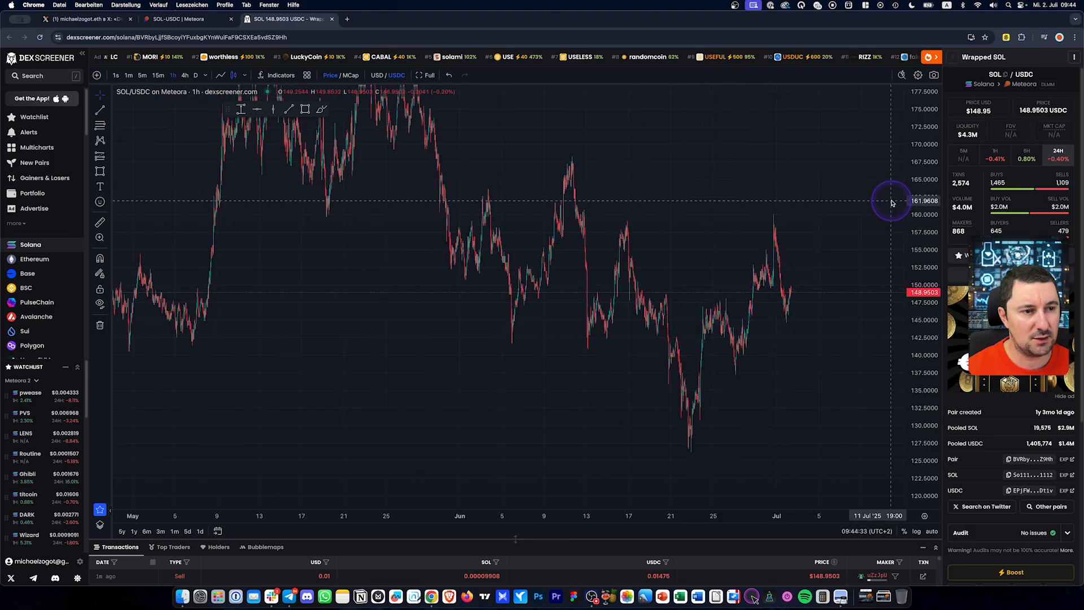
pyautogui.moveTo(903, 184); pyautogui.dragTo(734, 412)
pyautogui.moveTo(484, 215); pyautogui.dragTo(292, 238)
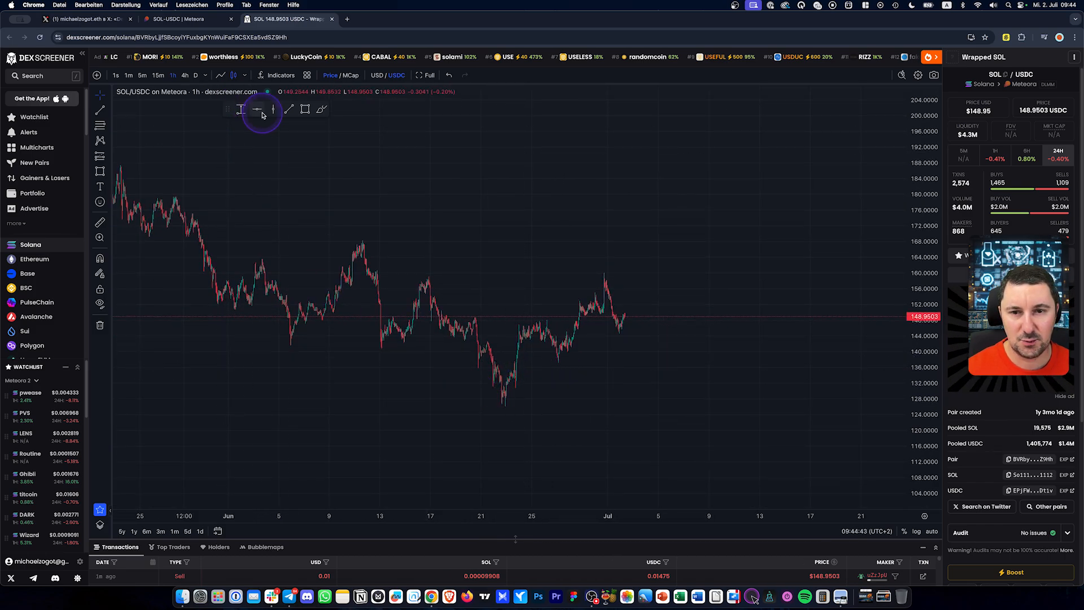
# Brush cyan curves under the late-June and recent lows, plus both edges of a rising channel
pyautogui.click(321, 109)
pyautogui.moveTo(483, 390)
pyautogui.mouseDown()
pyautogui.moveTo(487, 400)
pyautogui.moveTo(527, 391)
pyautogui.mouseUp()
pyautogui.moveTo(548, 350)
pyautogui.mouseDown()
pyautogui.moveTo(561, 368)
pyautogui.moveTo(581, 350)
pyautogui.moveTo(631, 336)
pyautogui.mouseUp()
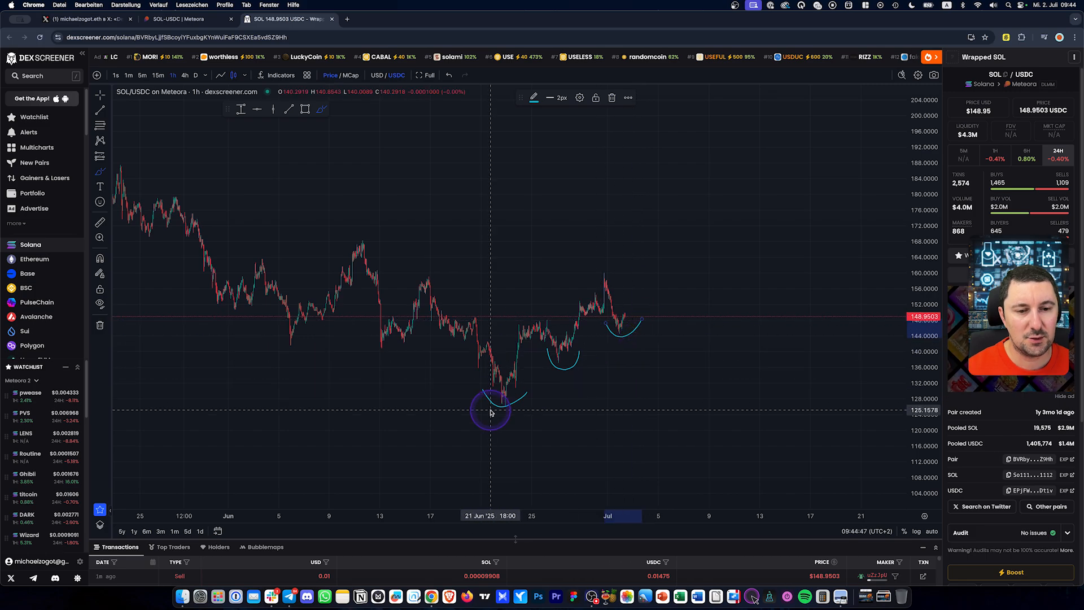
pyautogui.moveTo(492, 410); pyautogui.dragTo(683, 292)
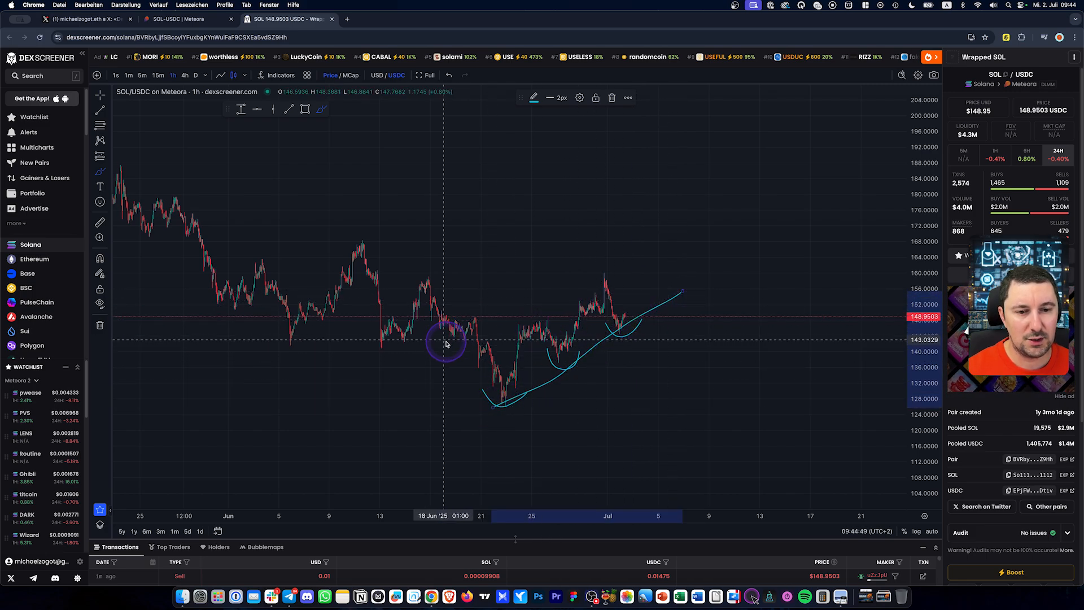
pyautogui.moveTo(477, 341); pyautogui.dragTo(641, 254)
pyautogui.scroll(5, 610, 300)
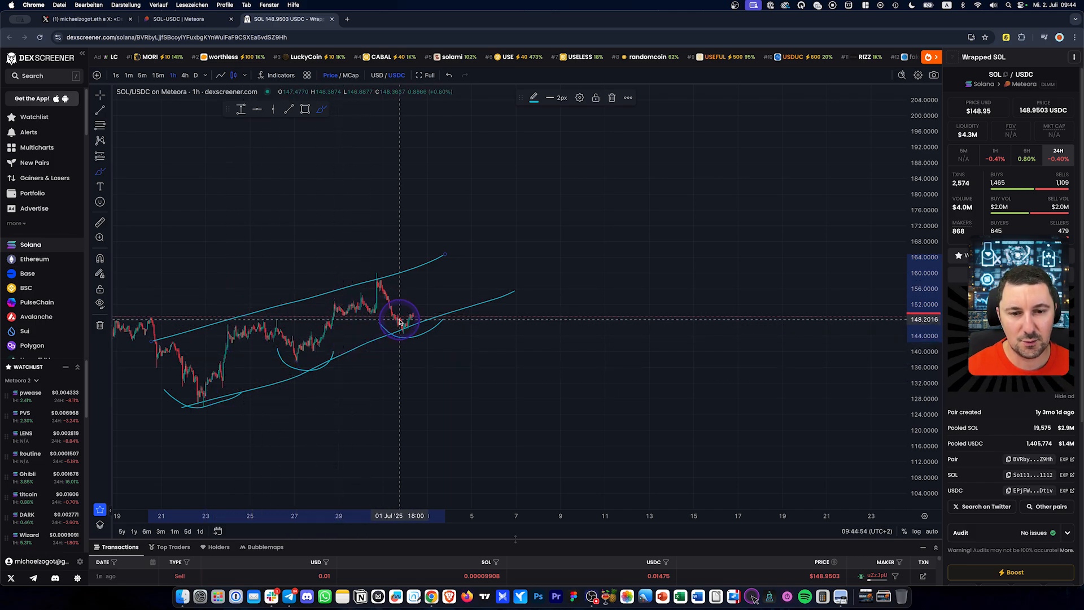
pyautogui.scroll(-5, 434, 328)
pyautogui.scroll(-2, 435, 328)
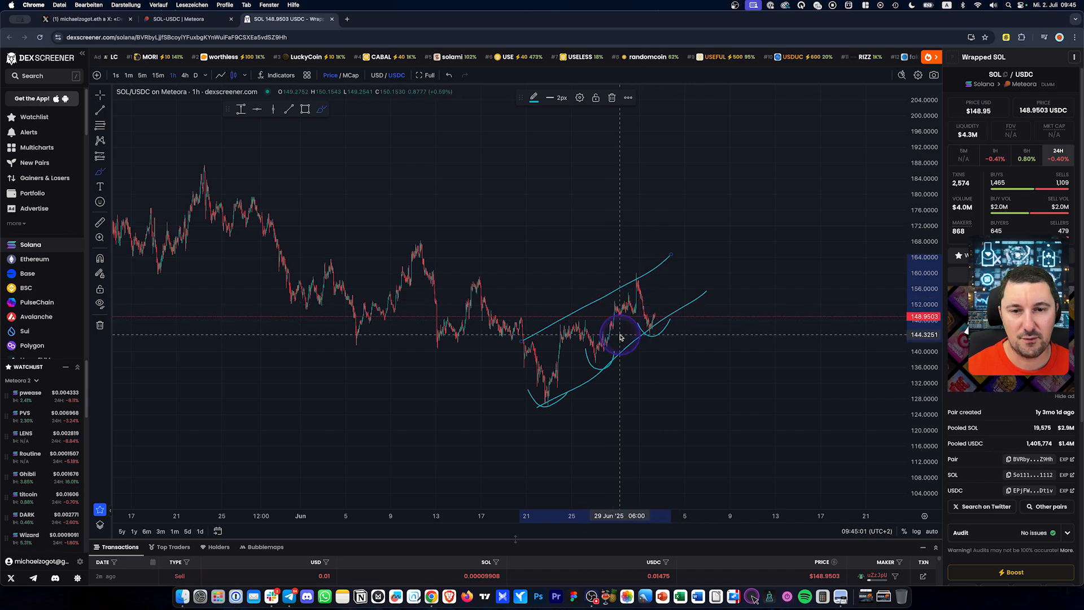
pyautogui.scroll(-3, 459, 286)
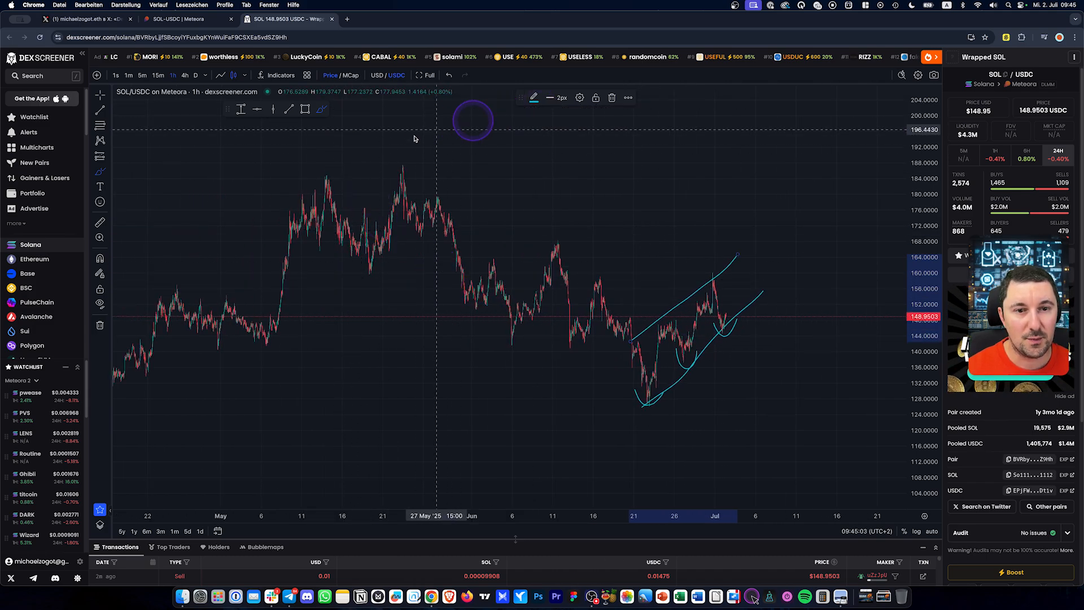
pyautogui.scroll(2, 316, 144)
# Draw a falling trend line from the May high with a parallel copy along the lower lows
pyautogui.click(288, 109)
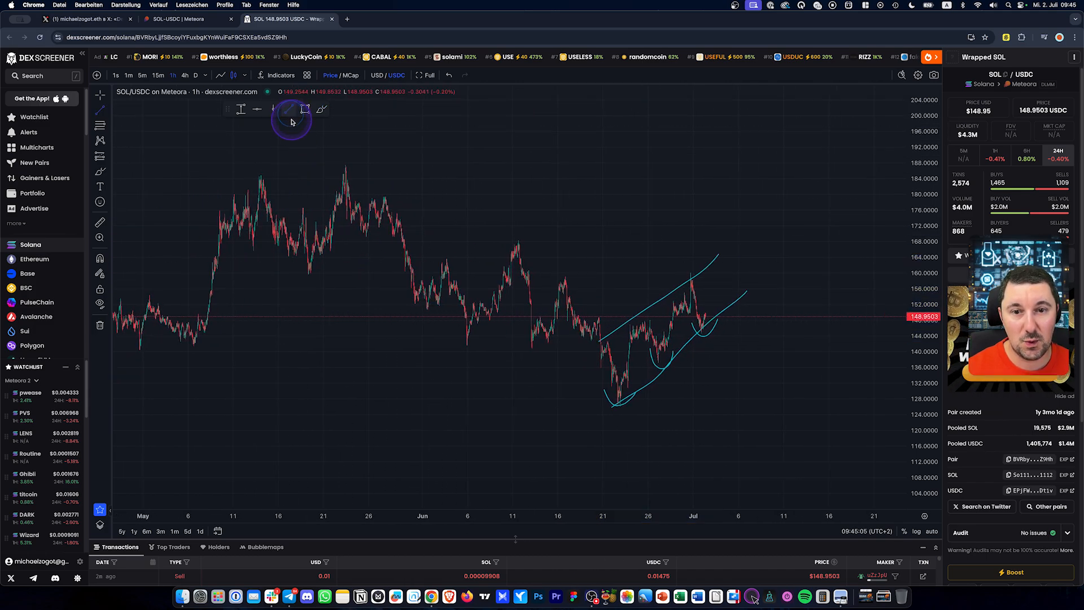
pyautogui.click(322, 157)
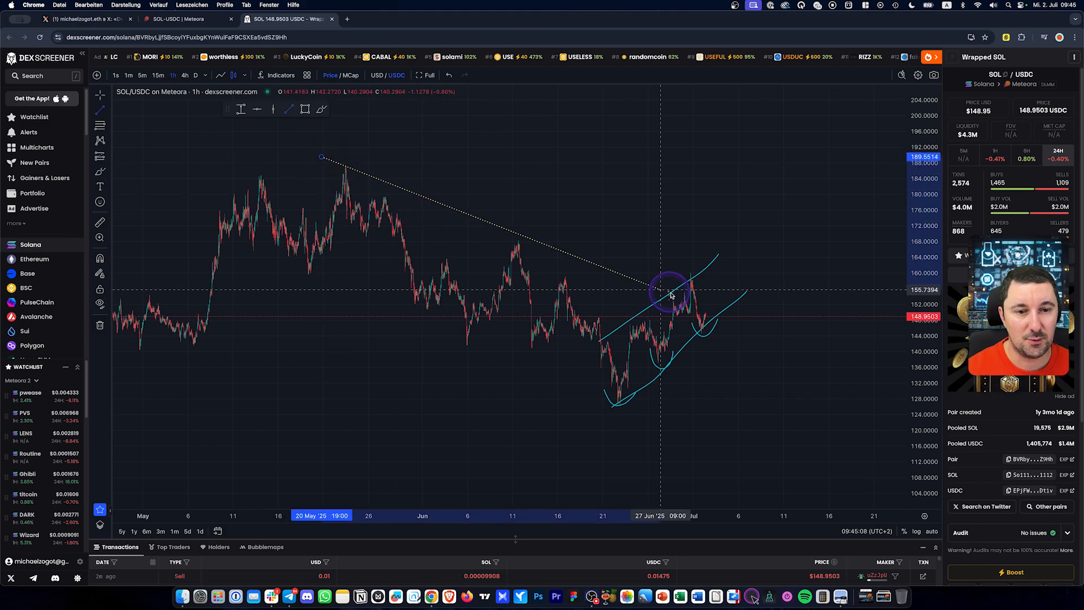
pyautogui.click(779, 390)
pyautogui.moveTo(561, 276)
pyautogui.mouseDown()
pyautogui.moveTo(455, 327)
pyautogui.moveTo(465, 323)
pyautogui.mouseUp()
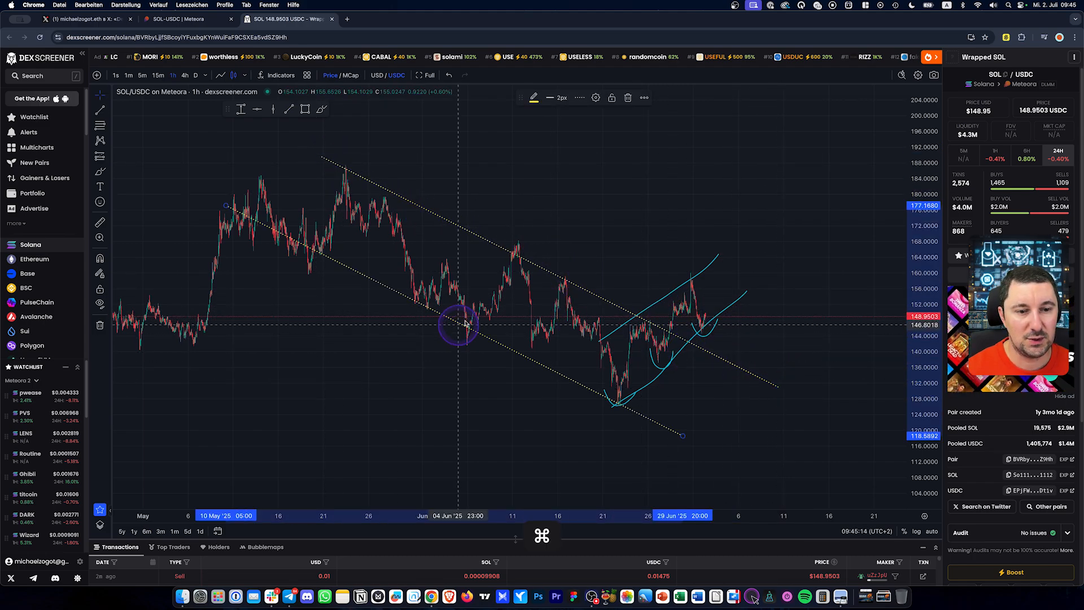
pyautogui.moveTo(597, 217); pyautogui.dragTo(570, 222)
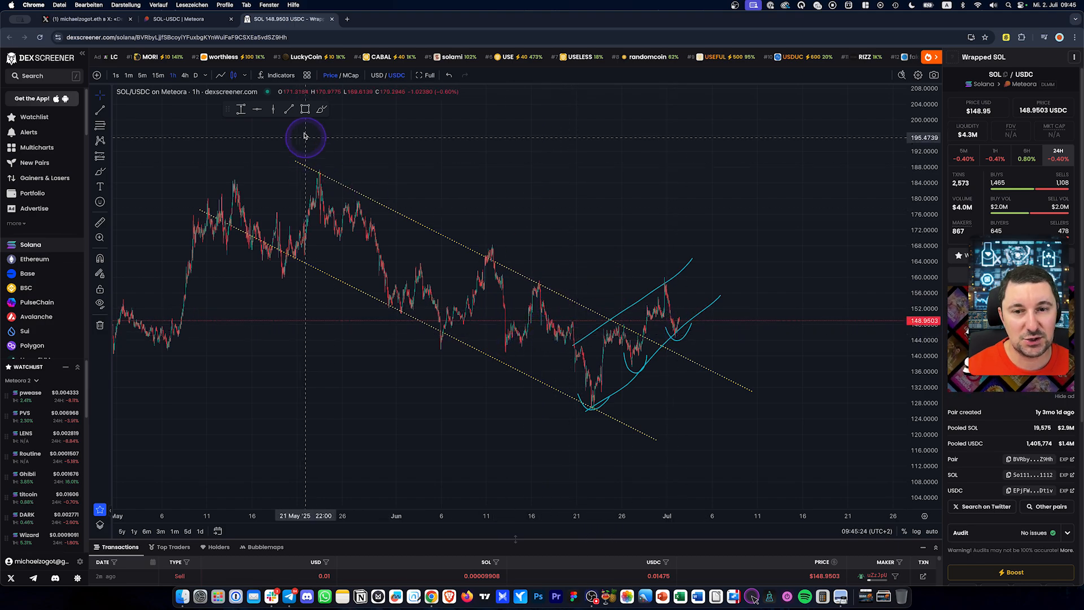
# Brush an upward breakout arrow and horizontal levels near 160 and 141
pyautogui.click(320, 109)
pyautogui.moveTo(687, 316)
pyautogui.mouseDown()
pyautogui.moveTo(726, 205)
pyautogui.moveTo(727, 248)
pyautogui.mouseUp()
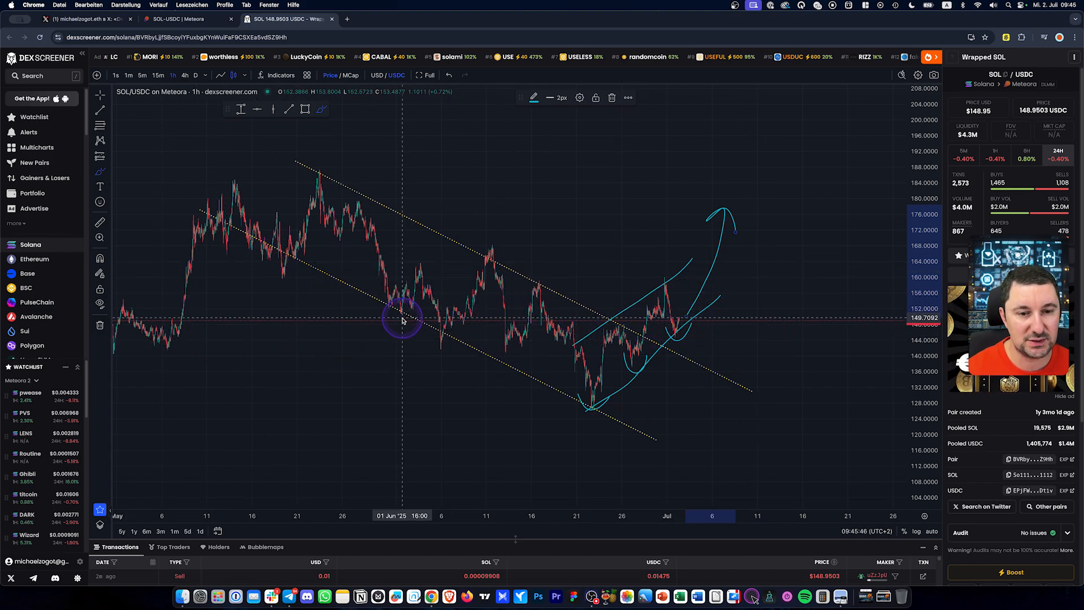
pyautogui.moveTo(259, 274); pyautogui.dragTo(853, 279)
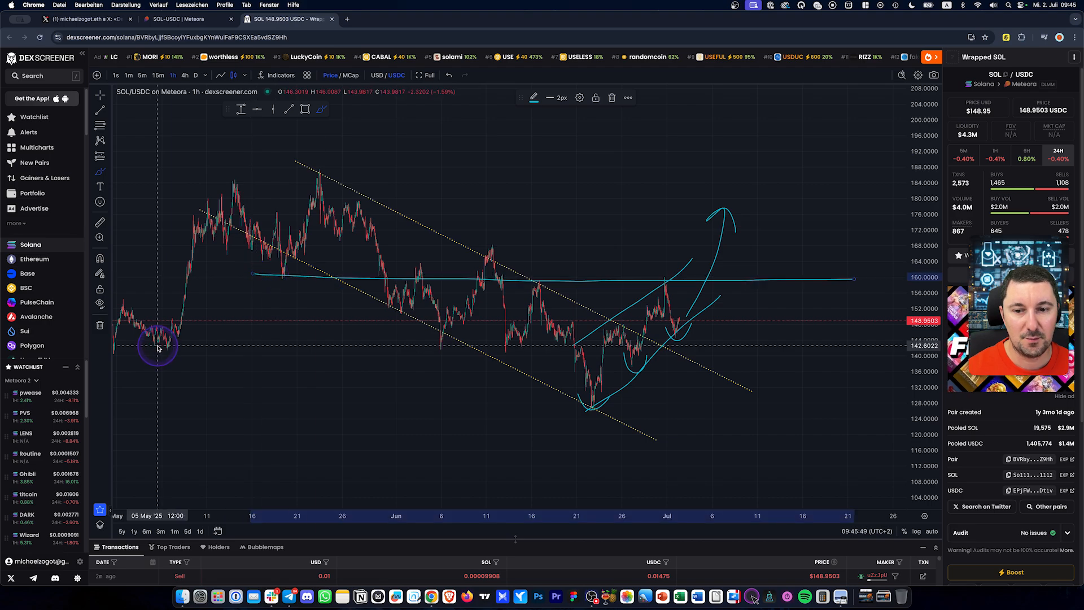
pyautogui.moveTo(157, 348); pyautogui.dragTo(855, 352)
pyautogui.scroll(-5, 610, 350)
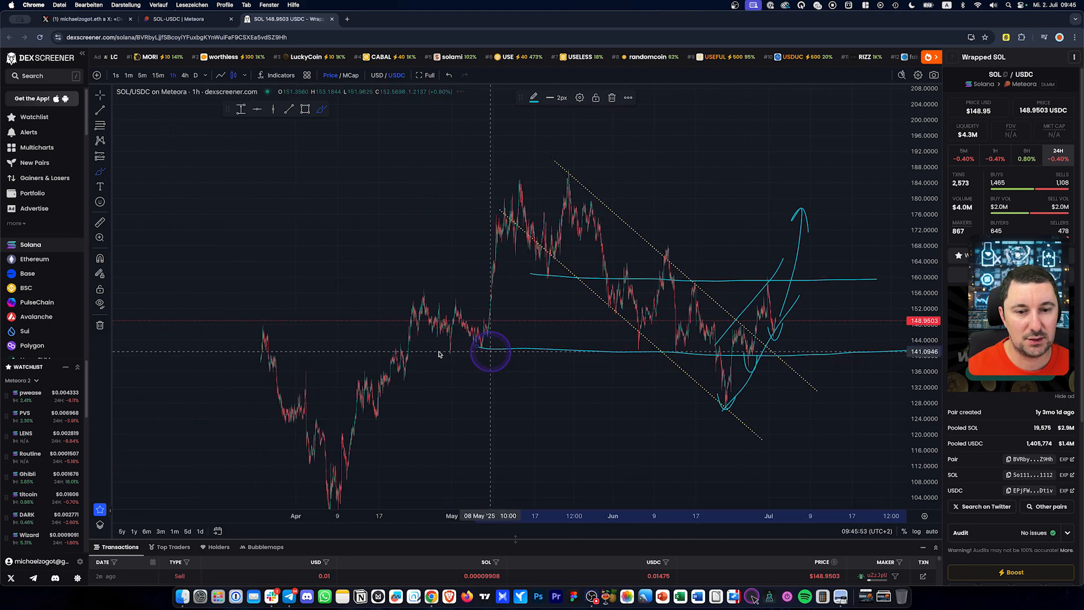
pyautogui.moveTo(179, 337); pyautogui.dragTo(537, 339)
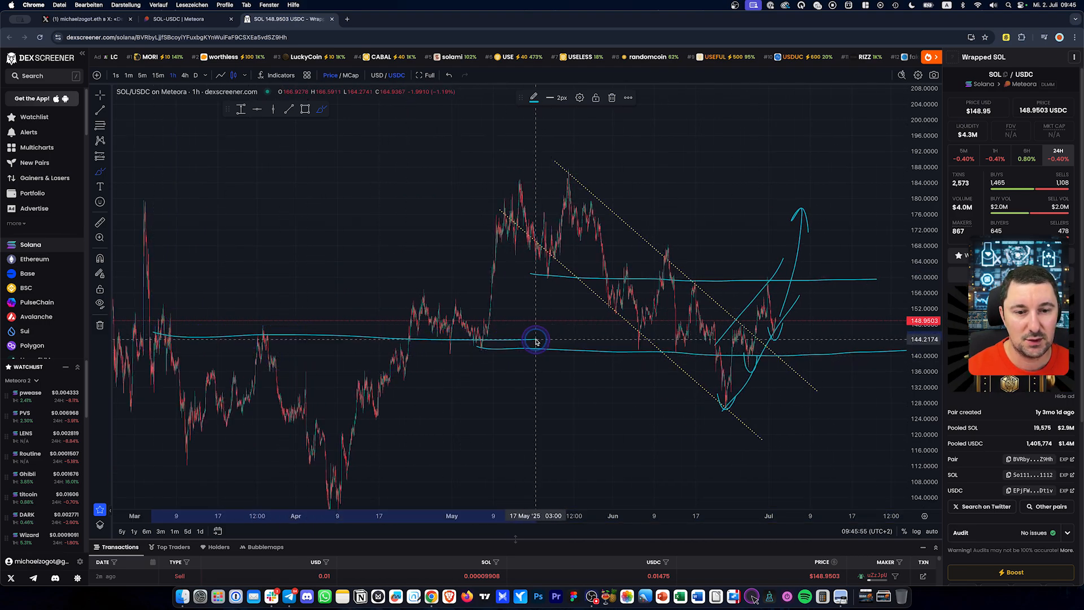
pyautogui.scroll(3, 696, 309)
pyautogui.scroll(3, 696, 310)
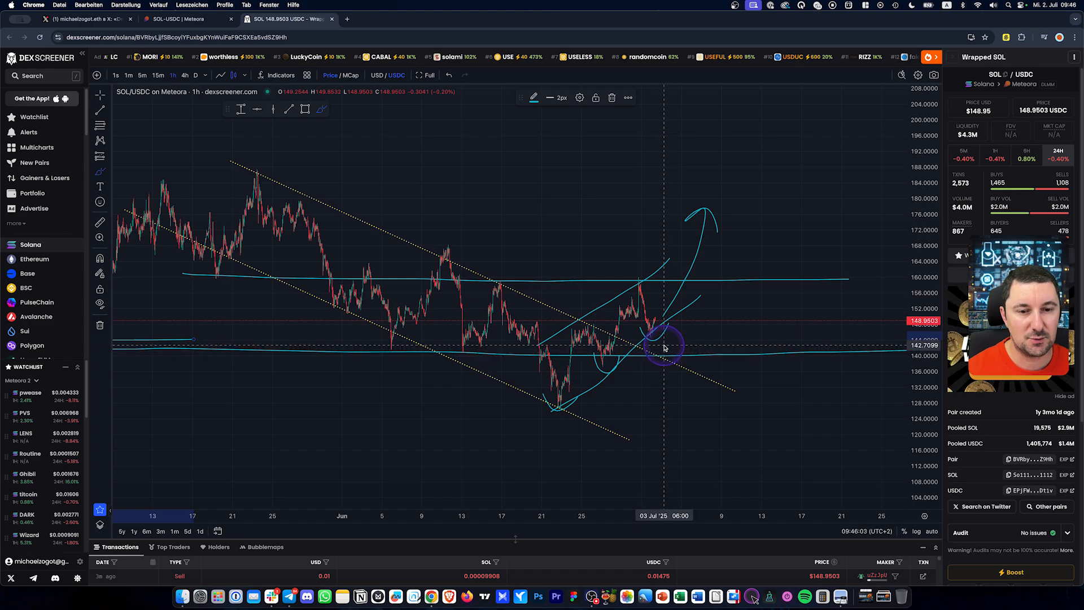
# Select every drawing on the chart and delete them all
pyautogui.click(100, 96)
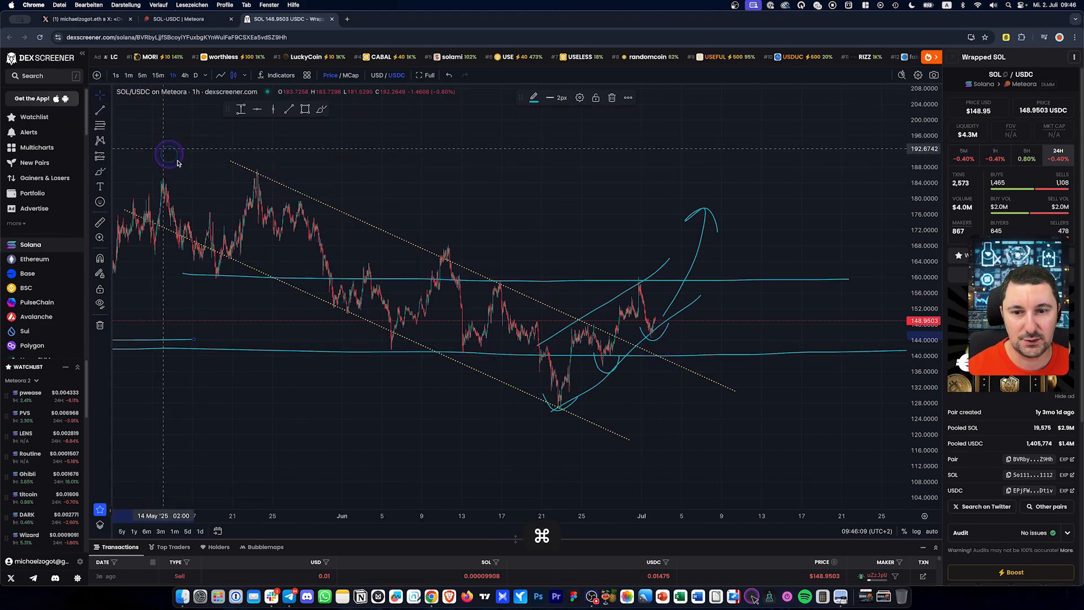
pyautogui.moveTo(163, 149)
pyautogui.mouseDown()
pyautogui.moveTo(786, 435)
pyautogui.moveTo(875, 492)
pyautogui.moveTo(868, 476)
pyautogui.mouseUp()
pyautogui.press('Delete')
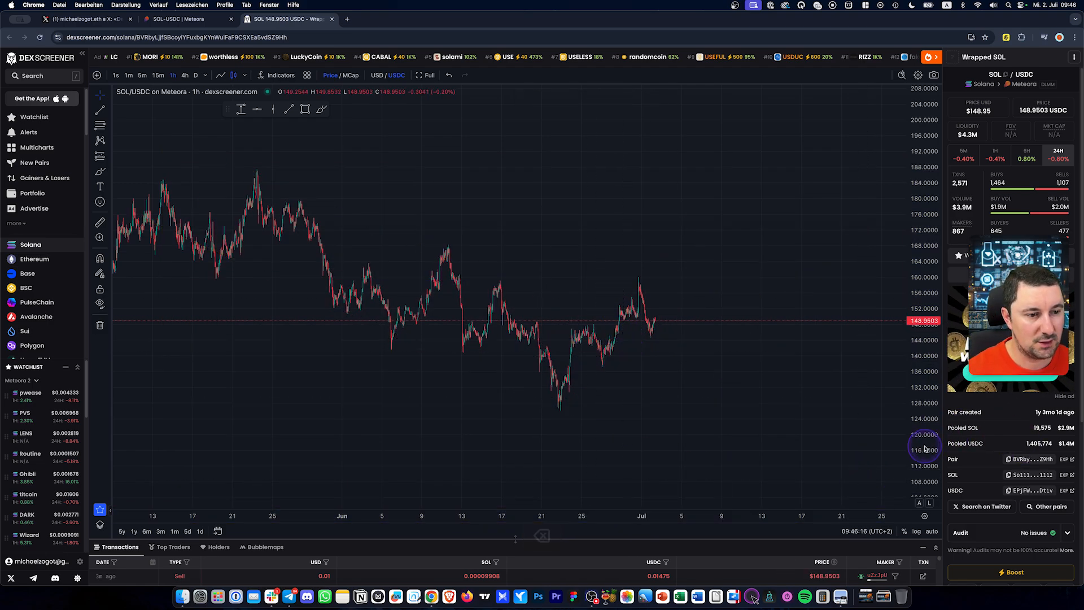
# Stretch the price scale and reframe the chart, leaving room on the right
pyautogui.moveTo(922, 448); pyautogui.dragTo(916, 340)
pyautogui.moveTo(775, 374); pyautogui.dragTo(693, 310)
pyautogui.moveTo(916, 260); pyautogui.dragTo(900, 327)
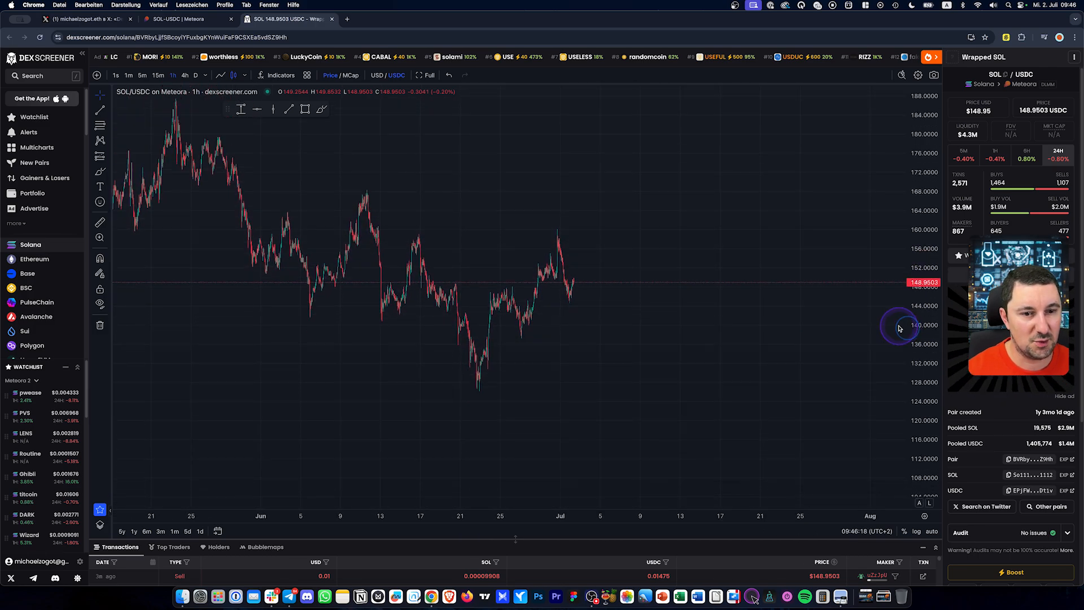
pyautogui.moveTo(675, 342); pyautogui.dragTo(589, 397)
pyautogui.moveTo(915, 427); pyautogui.dragTo(929, 363)
pyautogui.moveTo(788, 396)
pyautogui.mouseDown()
pyautogui.moveTo(810, 342)
pyautogui.moveTo(833, 385)
pyautogui.mouseUp()
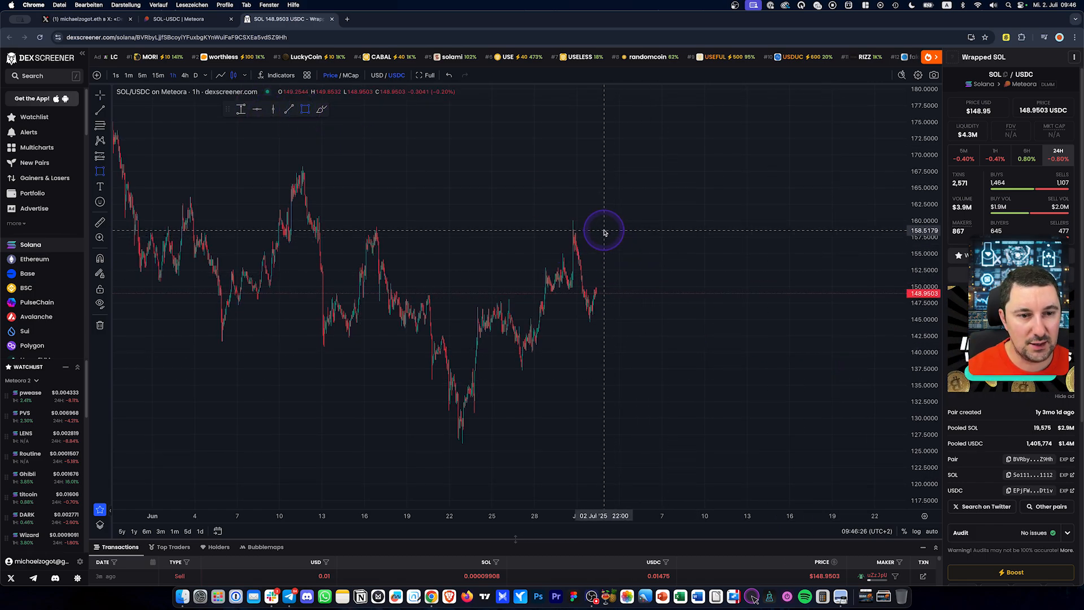
# Draw a yellow box spanning roughly 138 to 160
pyautogui.moveTo(597, 223); pyautogui.dragTo(681, 367)
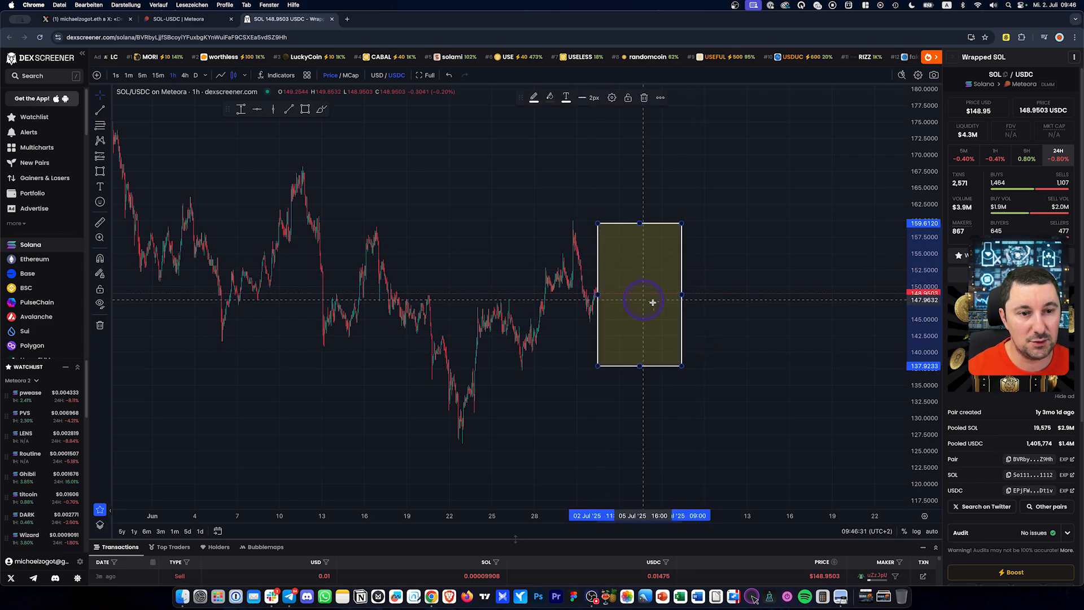
pyautogui.scroll(2, 681, 275)
pyautogui.moveTo(656, 282); pyautogui.dragTo(663, 291)
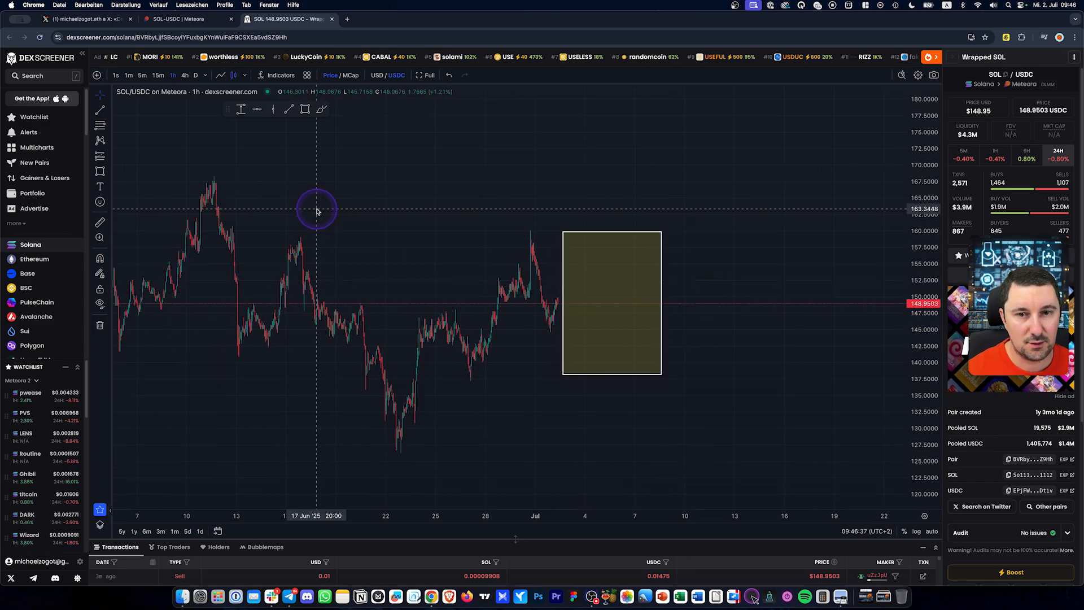
# Measure the 7.07% price range from the current price to the box top
pyautogui.click(241, 110)
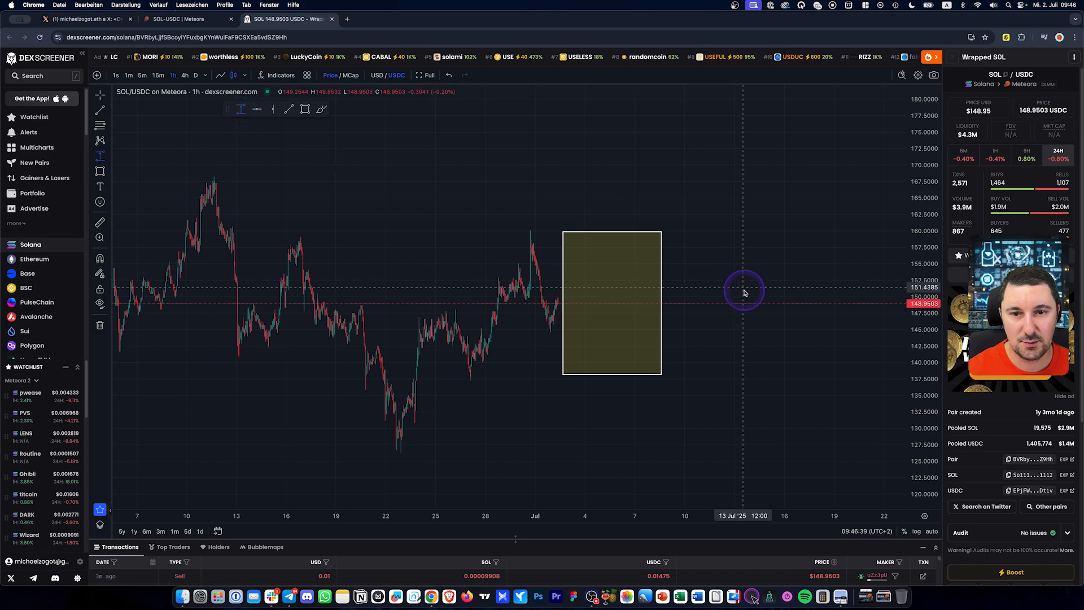
pyautogui.click(683, 303)
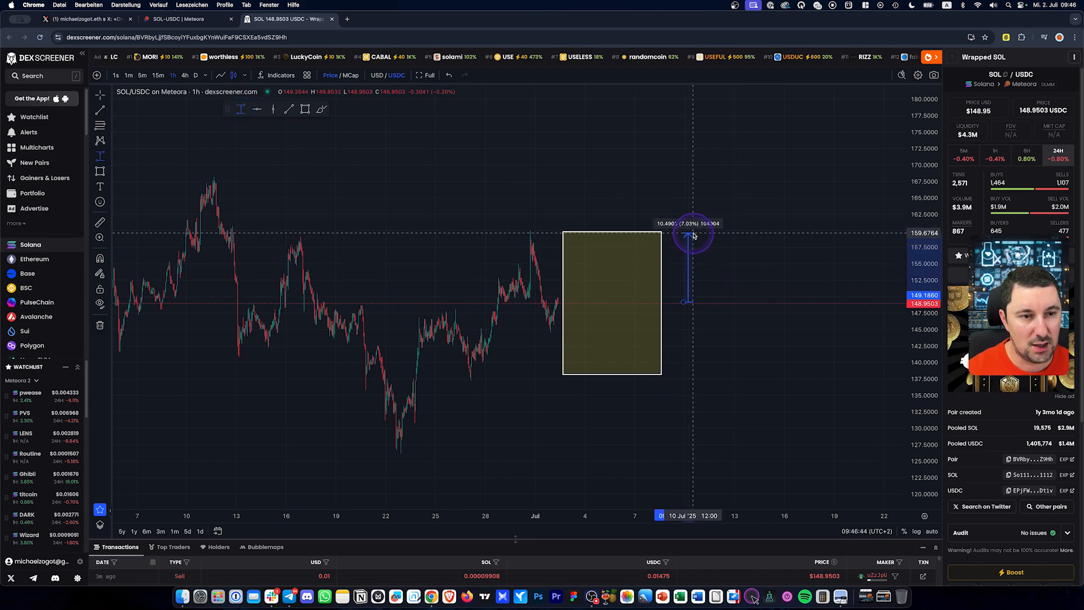
pyautogui.click(694, 235)
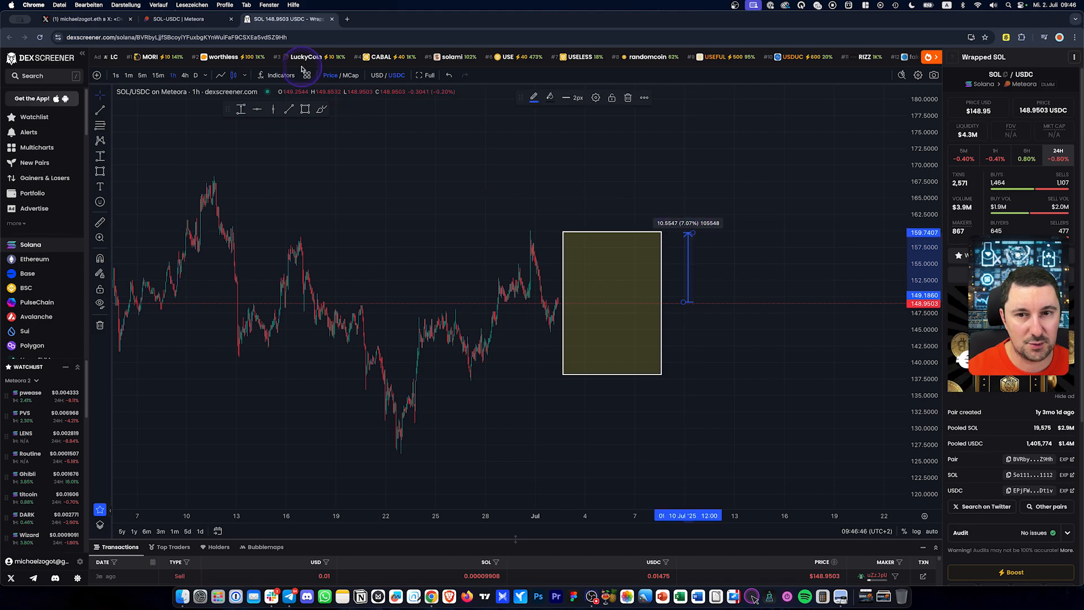
# Expand the $20.44 SOL-USDC position in Meteora to show its 139.4526–159.7466 range
pyautogui.click(203, 20)
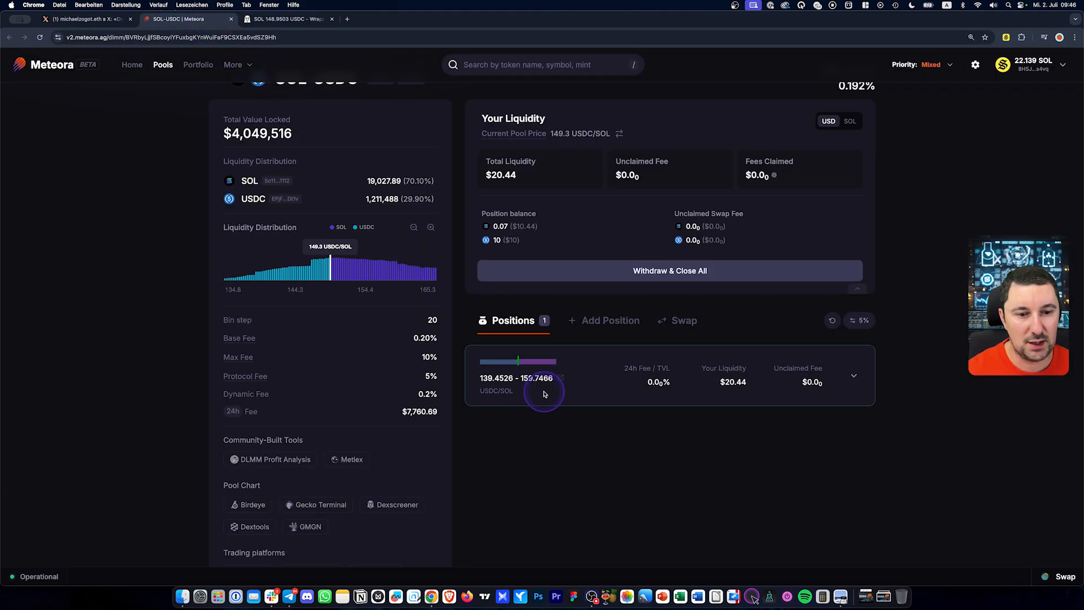
pyautogui.click(561, 398)
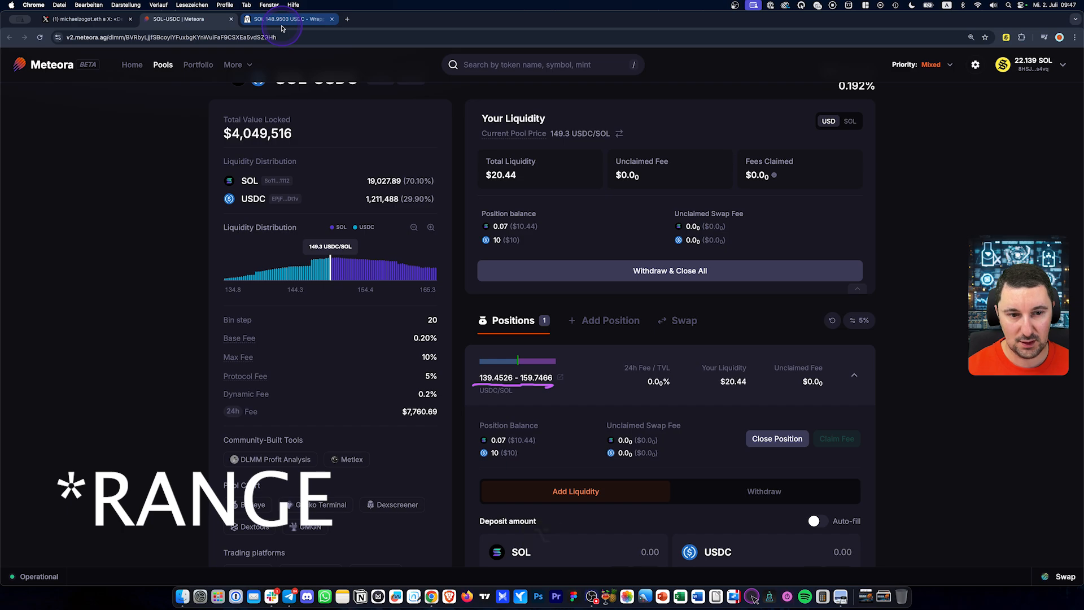
# Set the box's top price coordinate to 159.7, matching the Meteora position
pyautogui.doubleClick(621, 248)
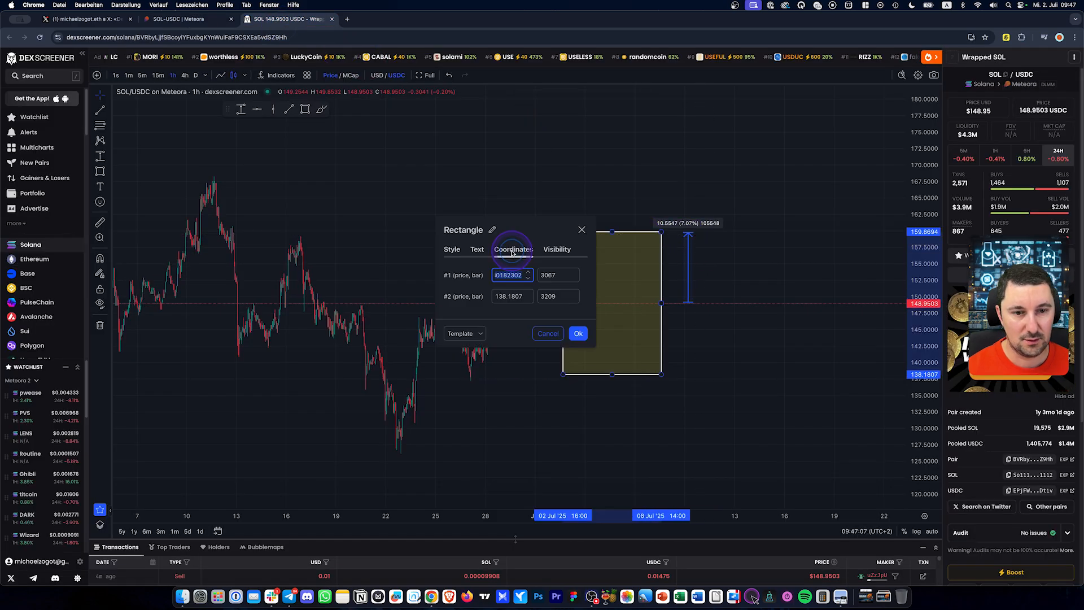
pyautogui.moveTo(508, 275); pyautogui.dragTo(472, 275)
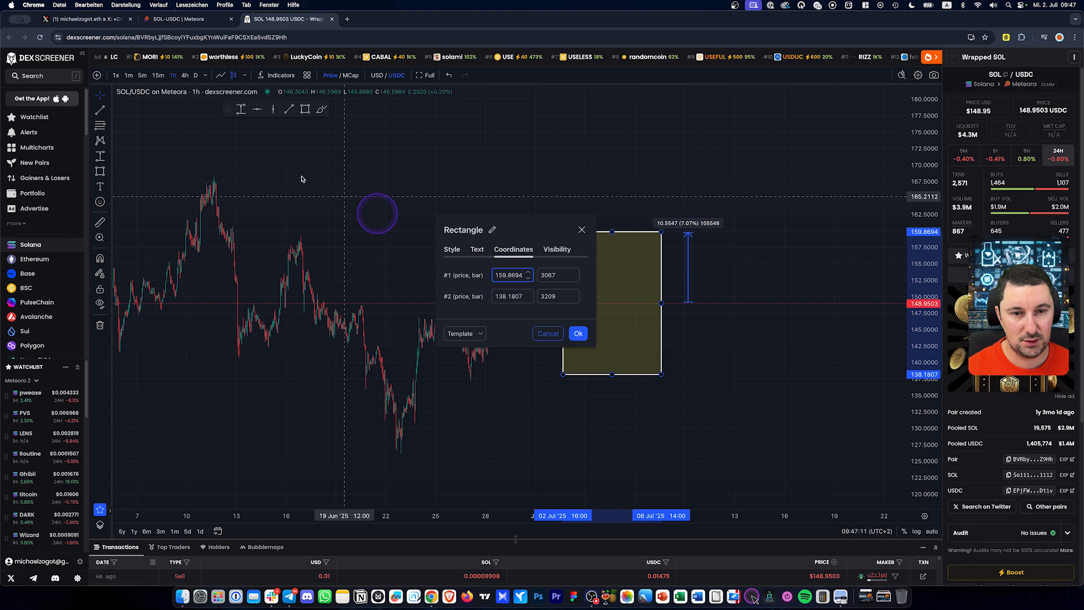
pyautogui.click(172, 24)
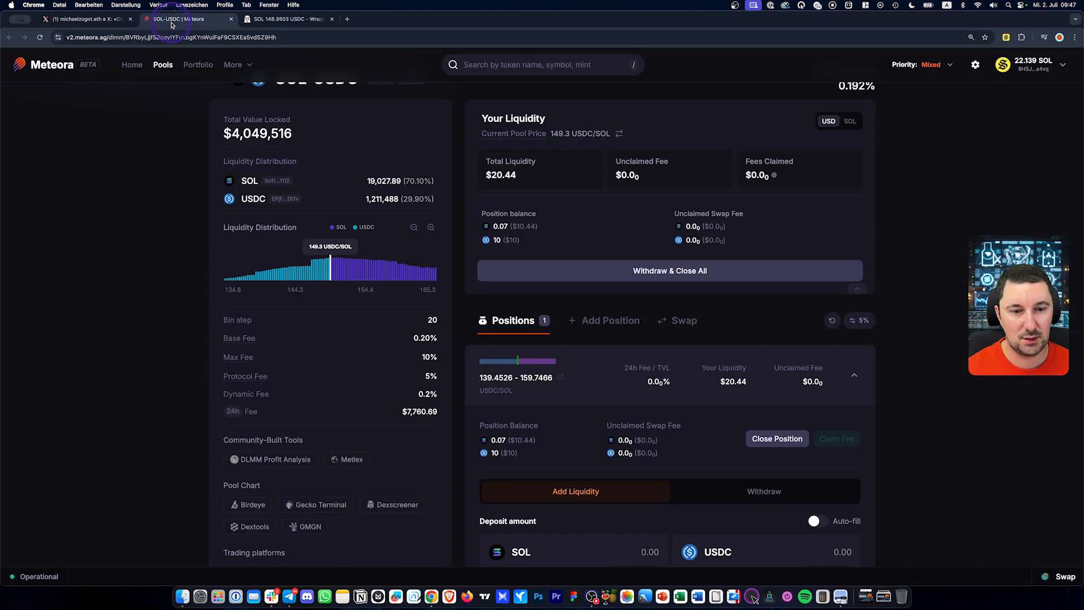
pyautogui.click(285, 18)
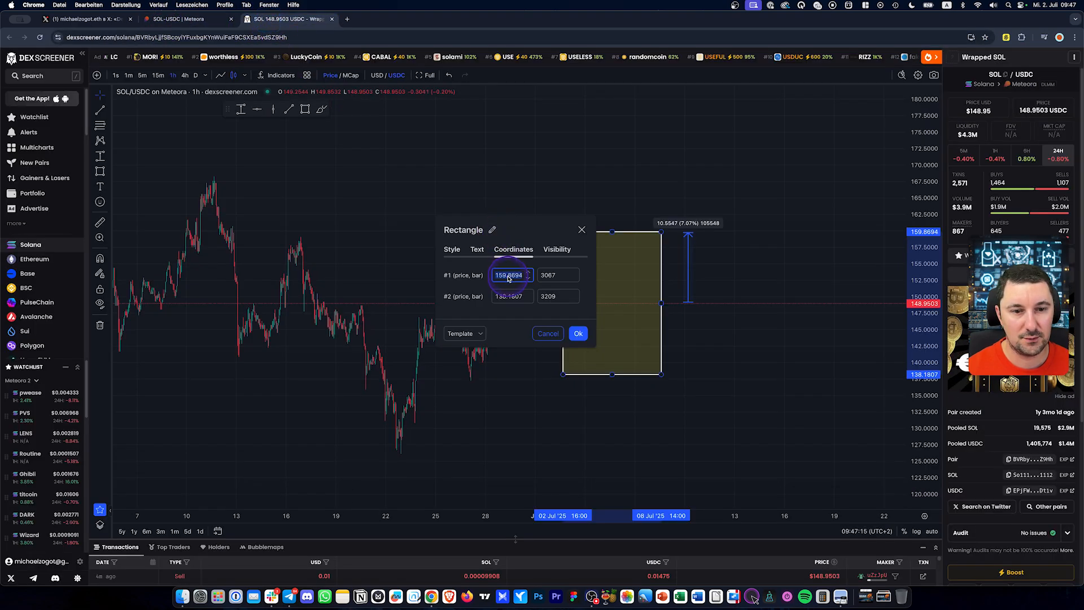
pyautogui.press('Delete')
pyautogui.press('Delete')
pyautogui.press('Delete')
pyautogui.press('Delete')
pyautogui.write('7')
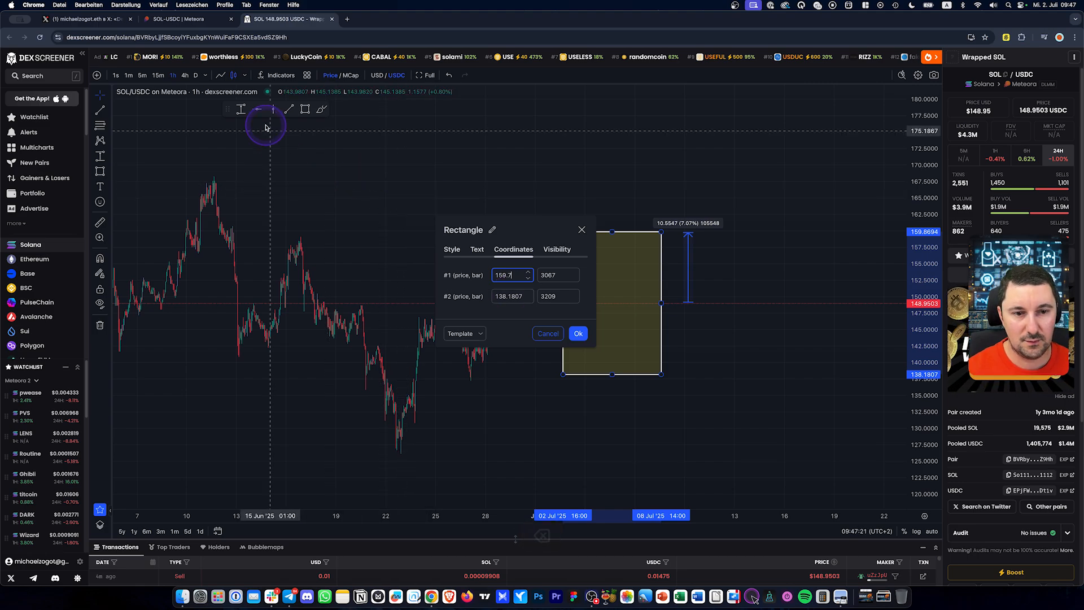
pyautogui.click(175, 20)
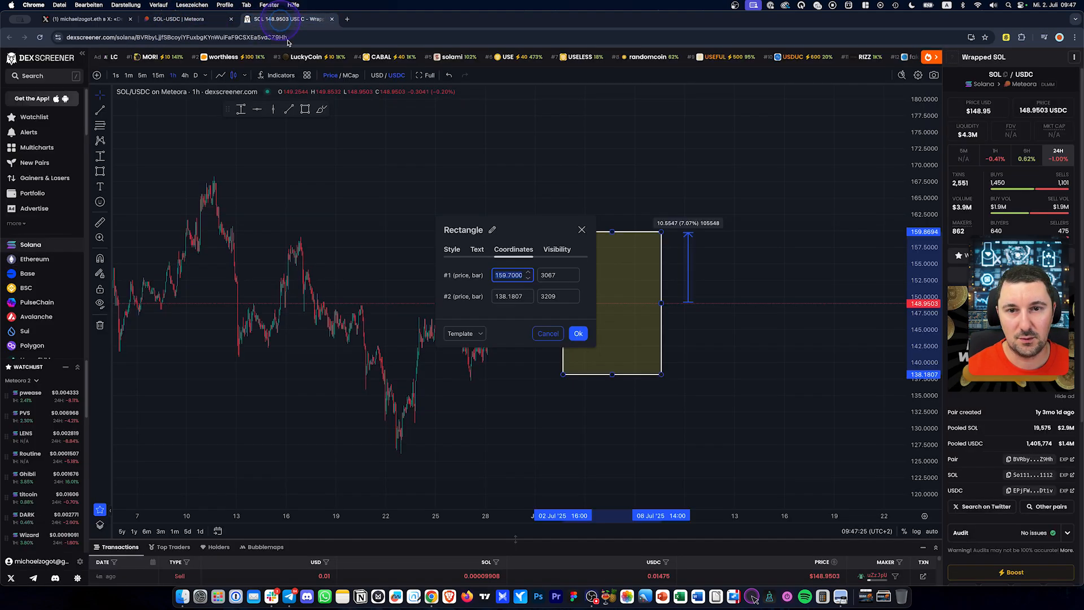
pyautogui.click(285, 18)
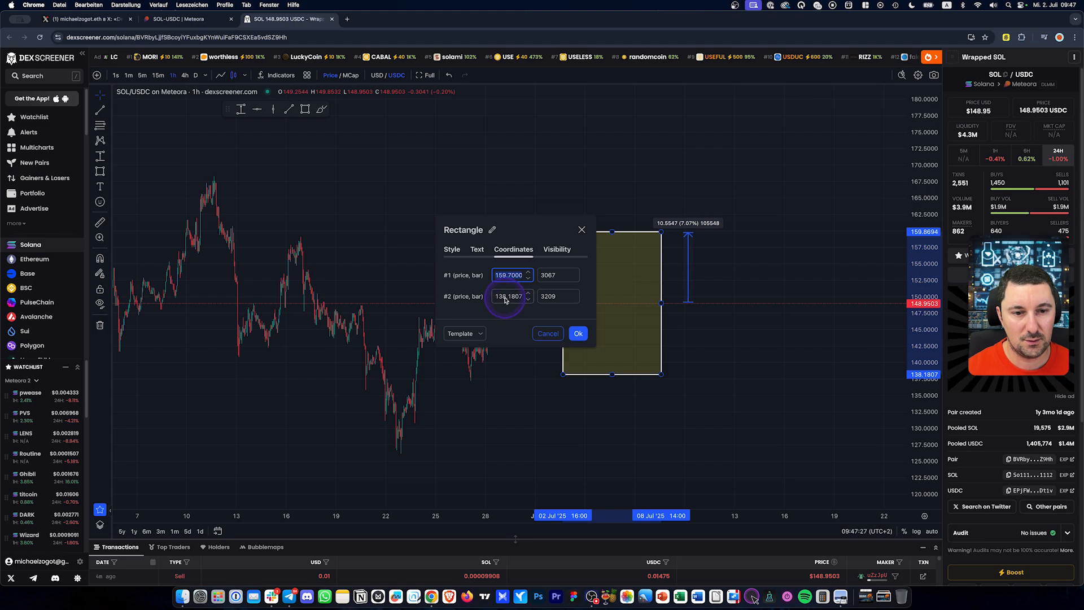
# Set the box's bottom price to 139.4 and apply the coordinates
pyautogui.click(505, 300)
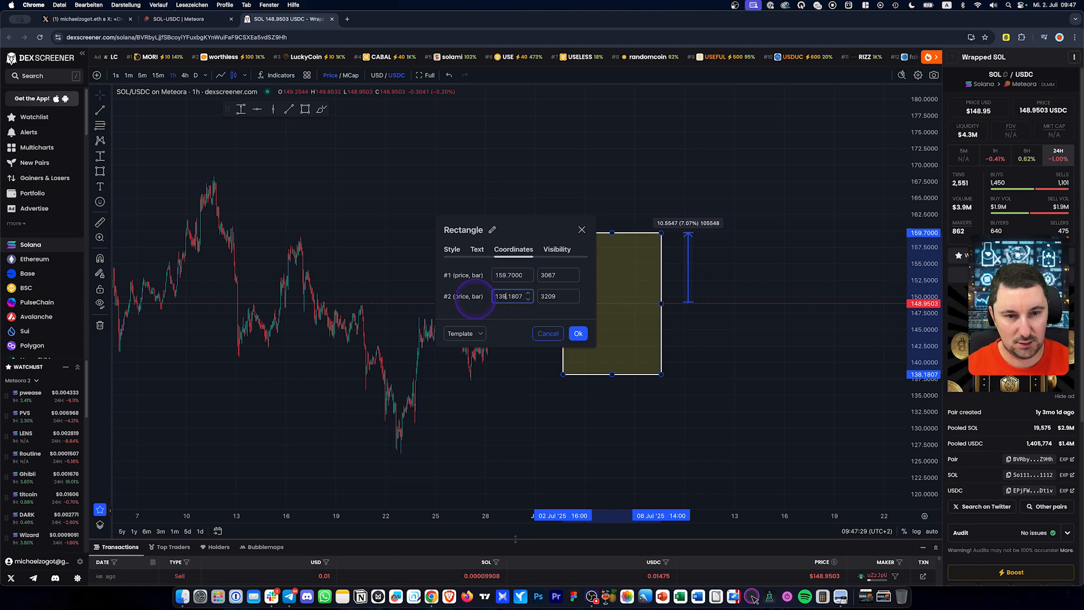
pyautogui.hotkey('shift', 'Right')
pyautogui.hotkey('shift', 'Right')
pyautogui.press('BackSpace')
pyautogui.write('9.4')
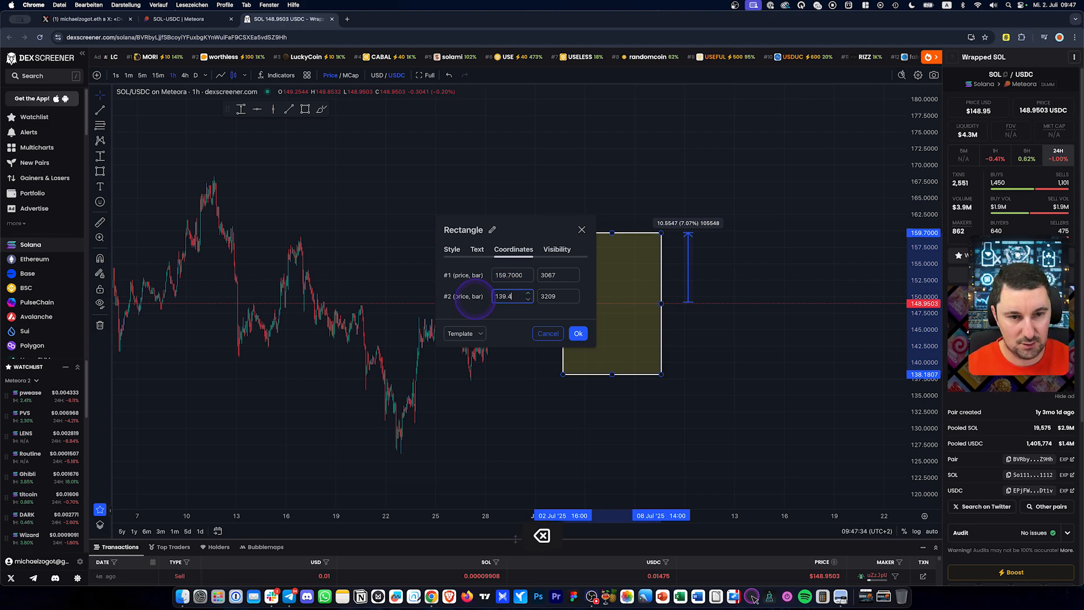
pyautogui.press('Return')
pyautogui.click(689, 276)
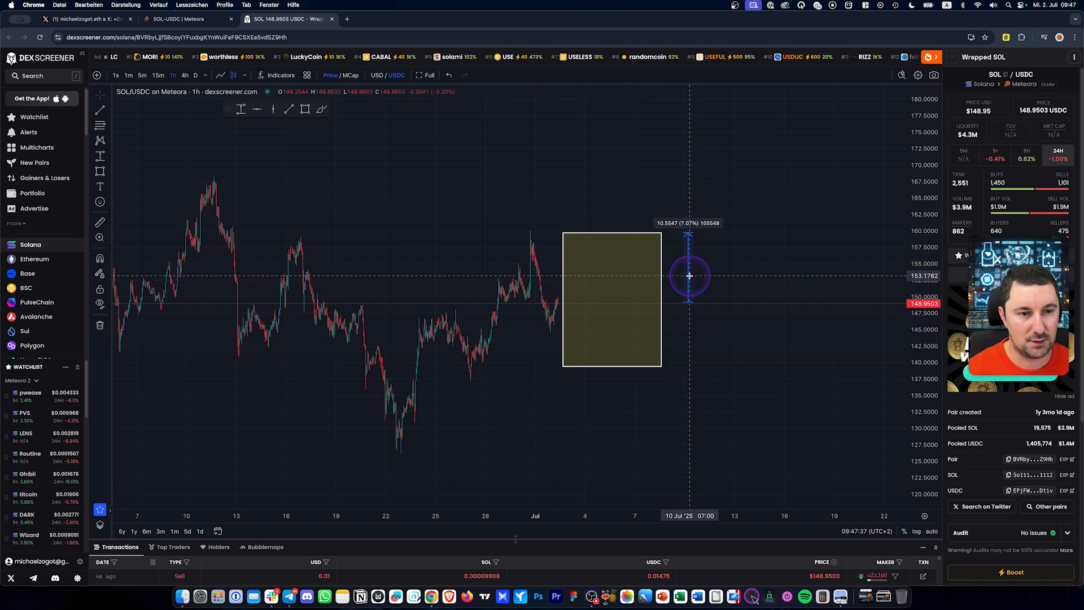
# Replace the percentage measurement with a horizontal line at 149.0573, then return to Meteora
pyautogui.press('BackSpace')
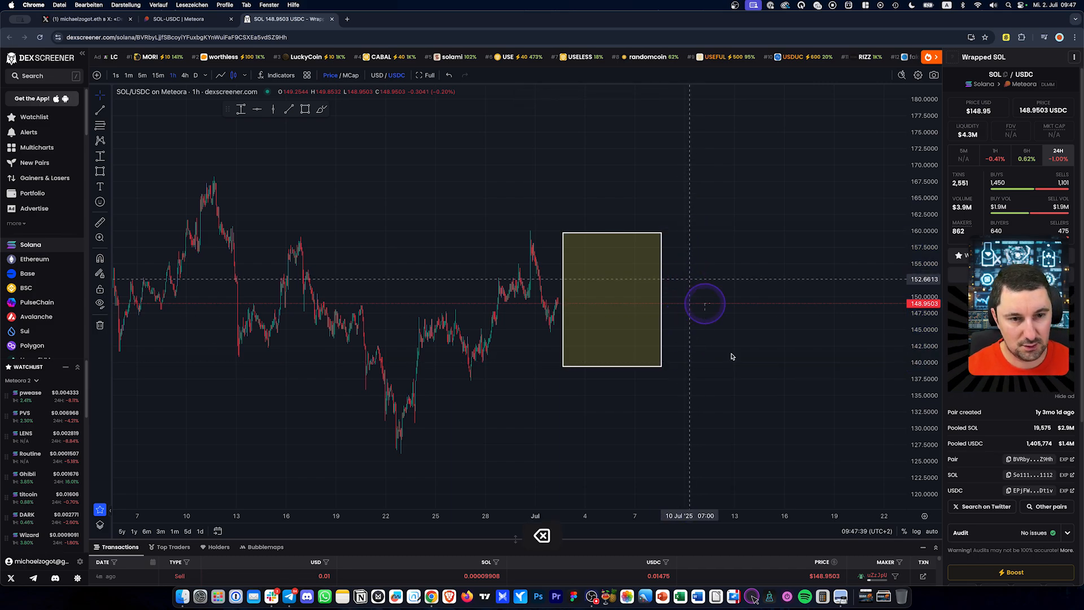
pyautogui.click(257, 111)
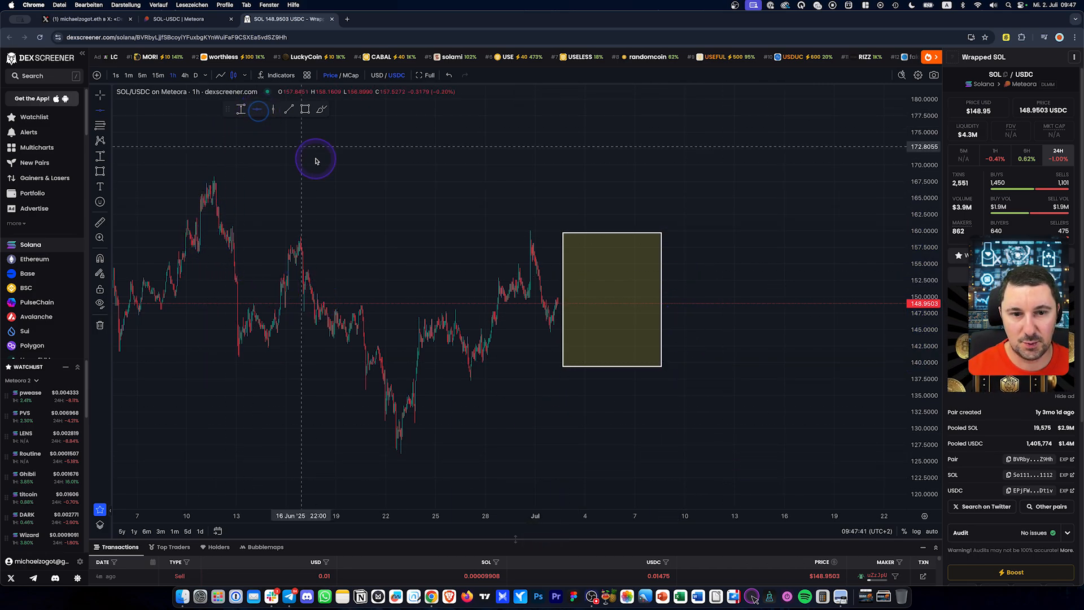
pyautogui.click(564, 303)
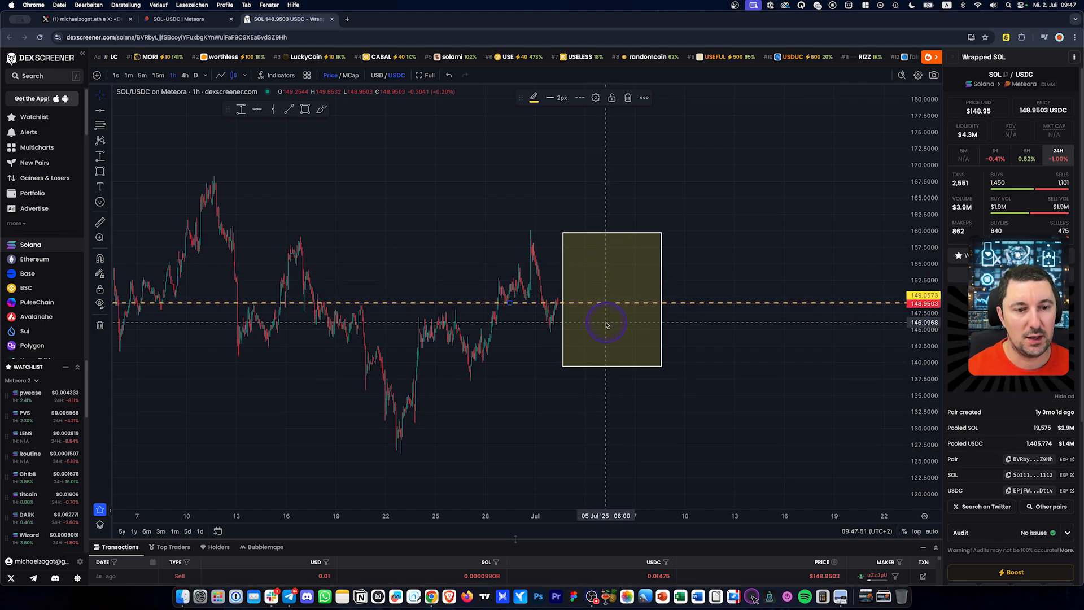
pyautogui.hotkey('ctrl', 'shift', 'Tab')
pyautogui.scroll(-1, 626, 365)
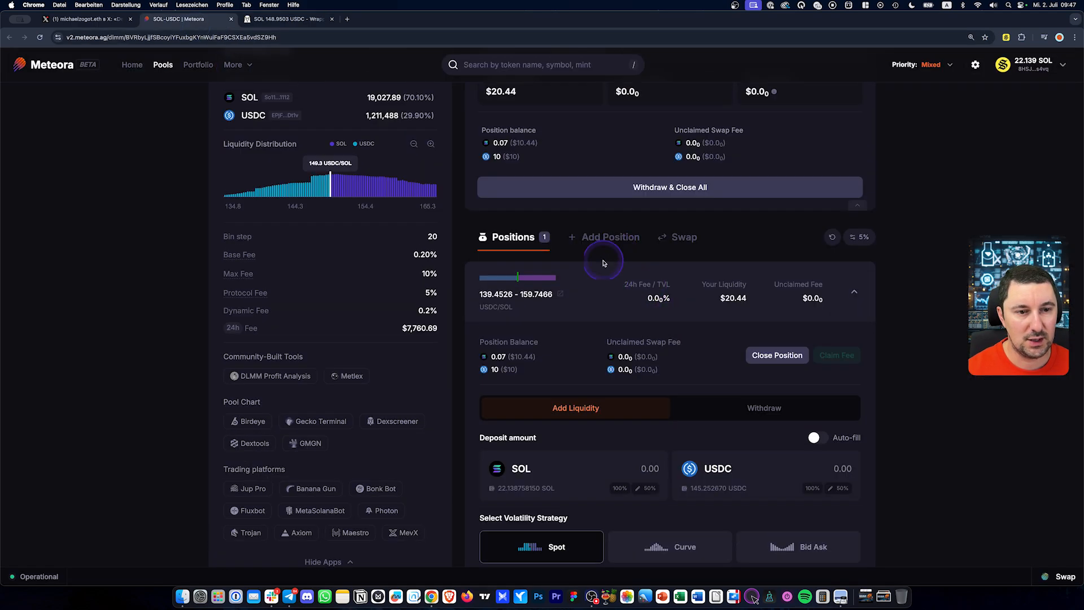
# Collapse the SOL-USDC position details and return to the DEX Screener chart
pyautogui.click(593, 278)
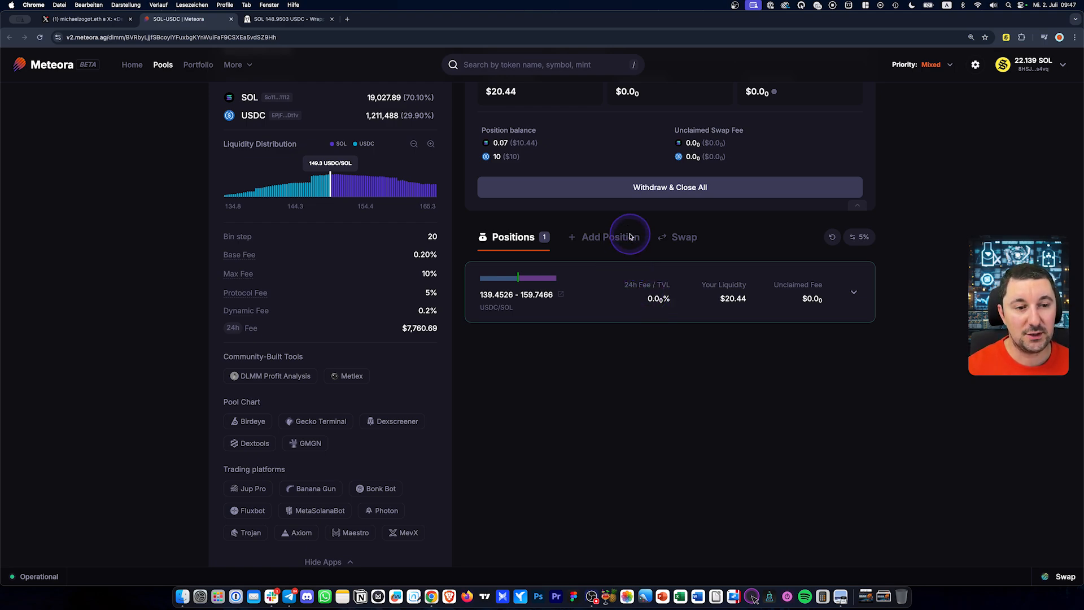
pyautogui.press('alt')
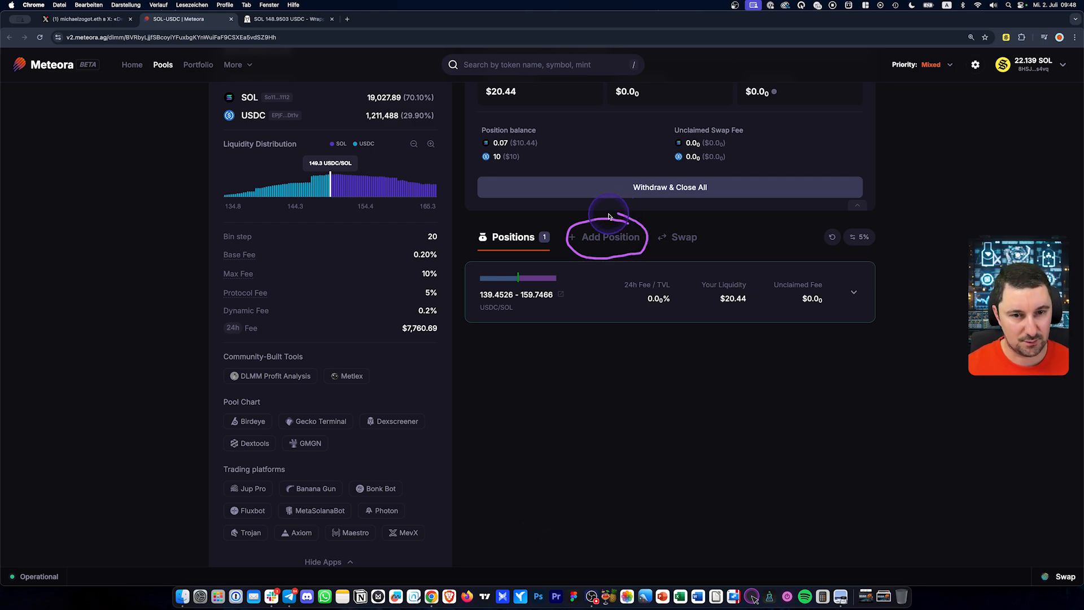
pyautogui.click(305, 23)
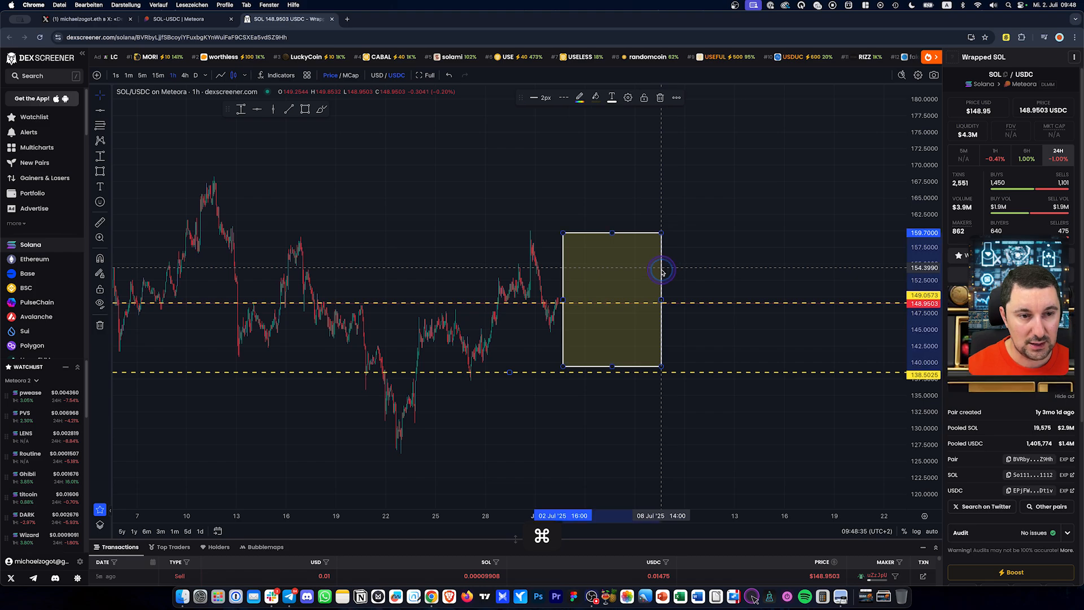
# Duplicate the yellow range box below the original and delete the stray lower dashed line
pyautogui.moveTo(662, 270); pyautogui.dragTo(661, 347)
pyautogui.keyDown('super'); pyautogui.click(706, 447); pyautogui.keyUp('super')
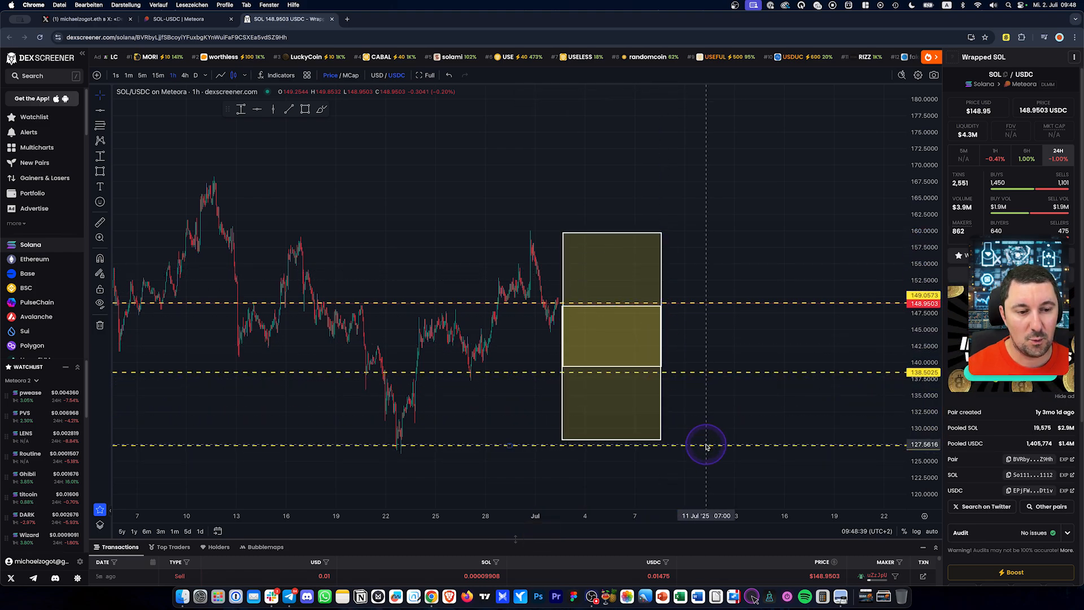
pyautogui.press('BackSpace')
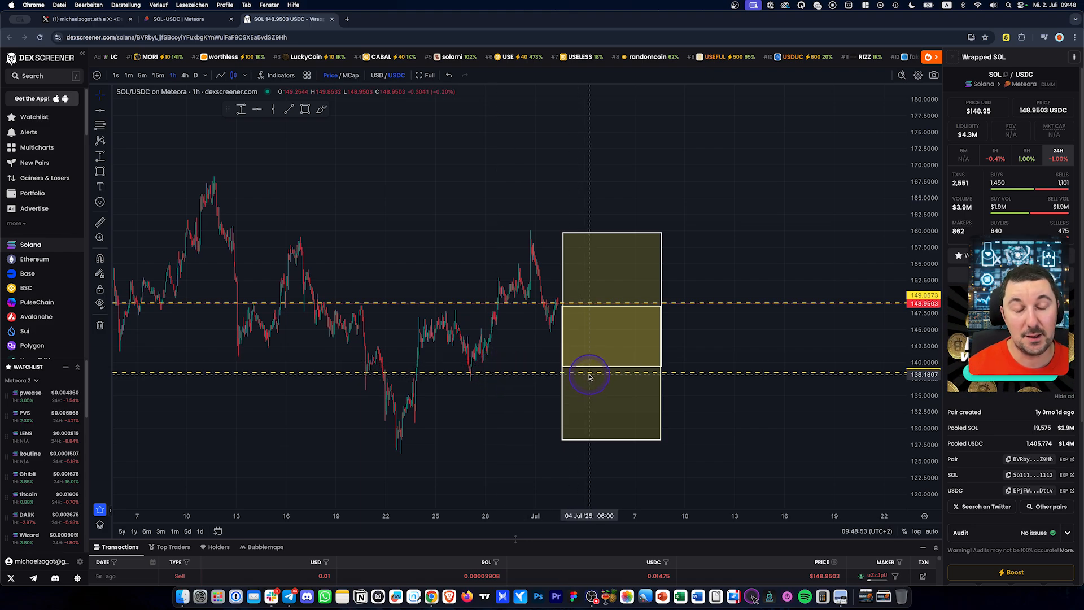
# Open Meteora's new-position form, review it, then return to the DEX Screener range chart
pyautogui.click(198, 22)
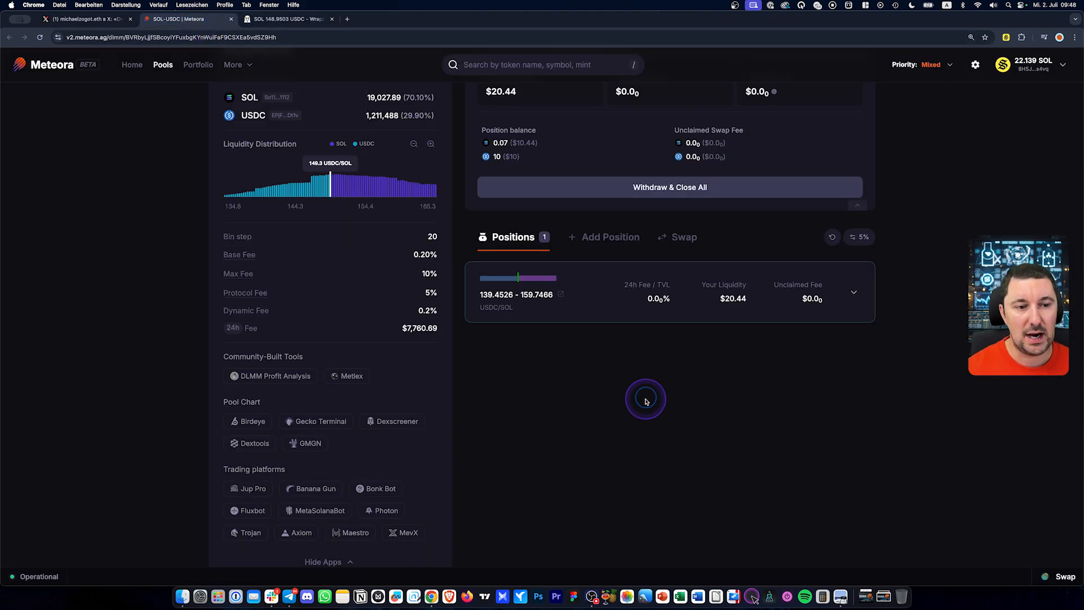
pyautogui.click(619, 241)
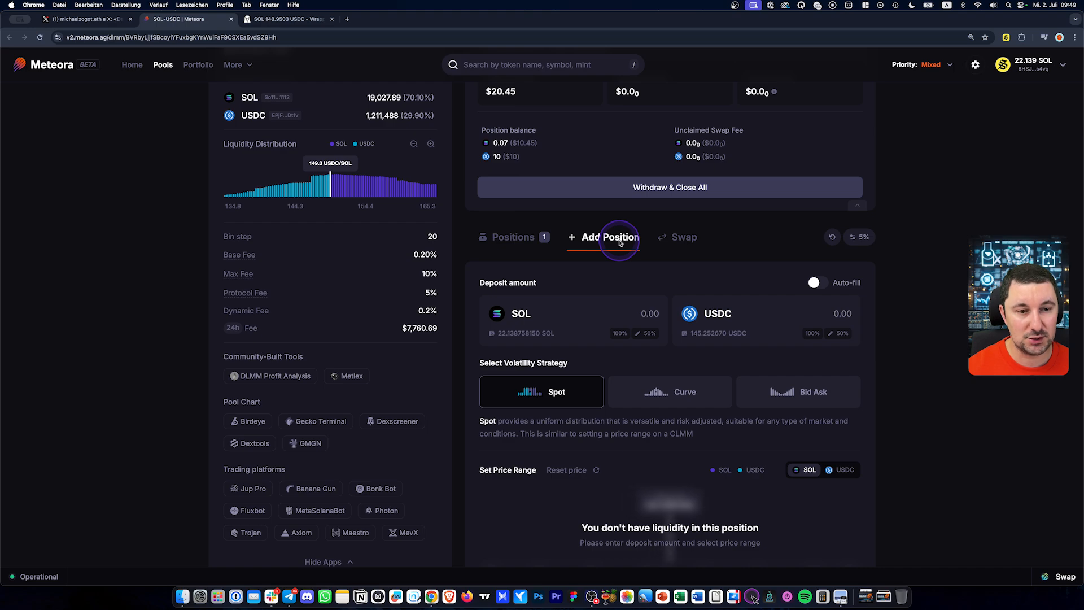
pyautogui.scroll(-3, 835, 346)
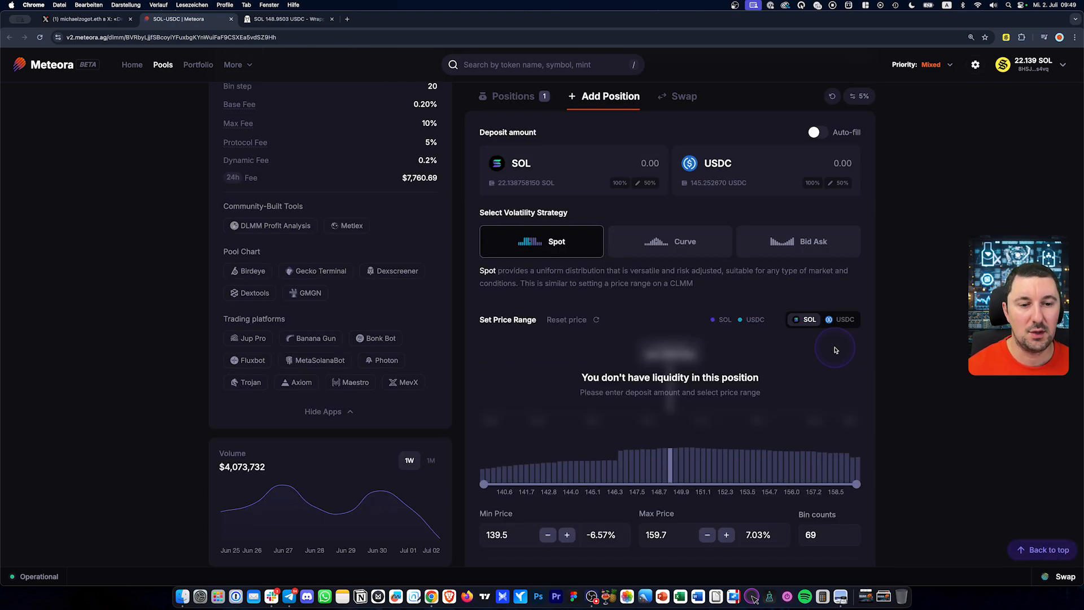
pyautogui.scroll(-2, 834, 349)
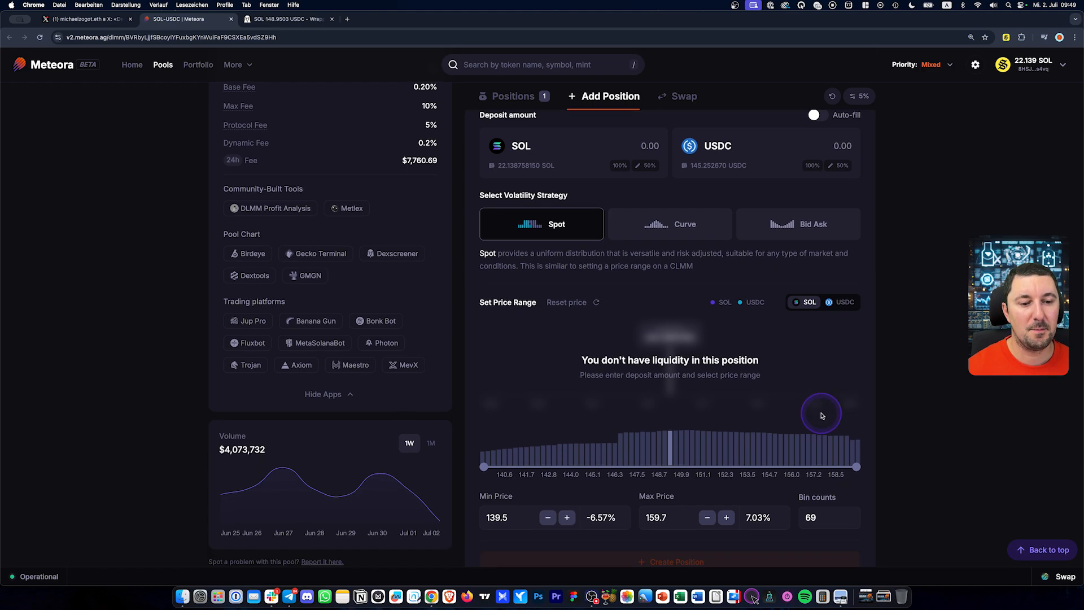
pyautogui.scroll(5, 649, 461)
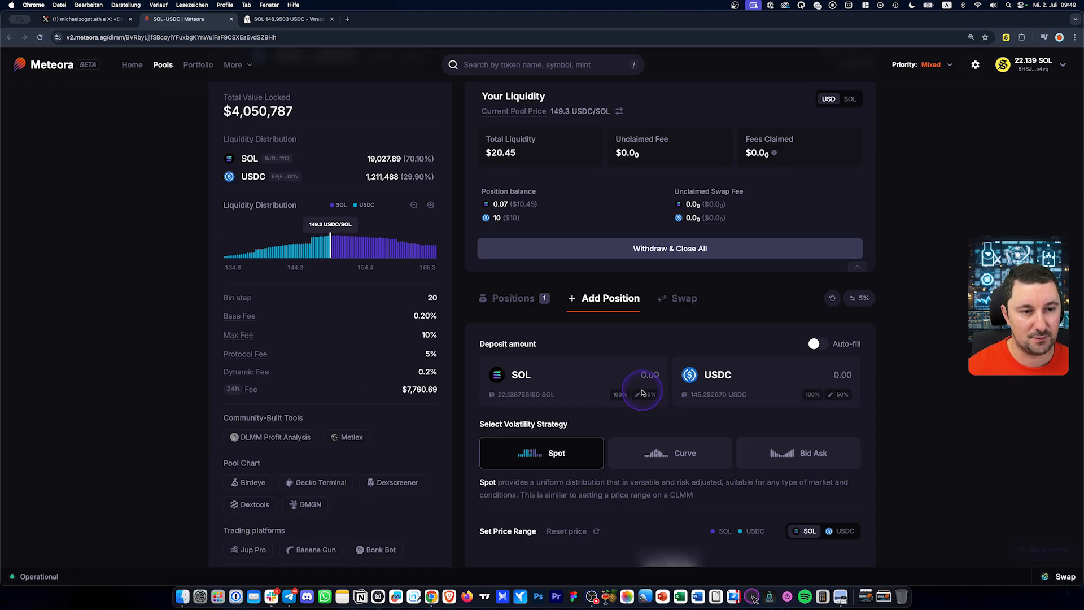
pyautogui.scroll(-2, 651, 390)
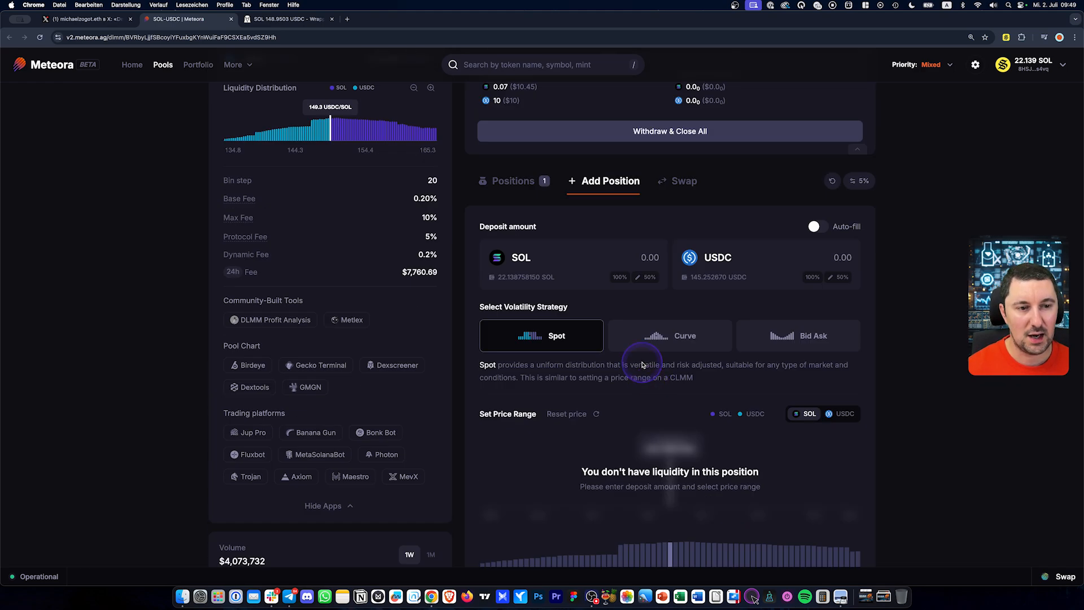
pyautogui.click(285, 21)
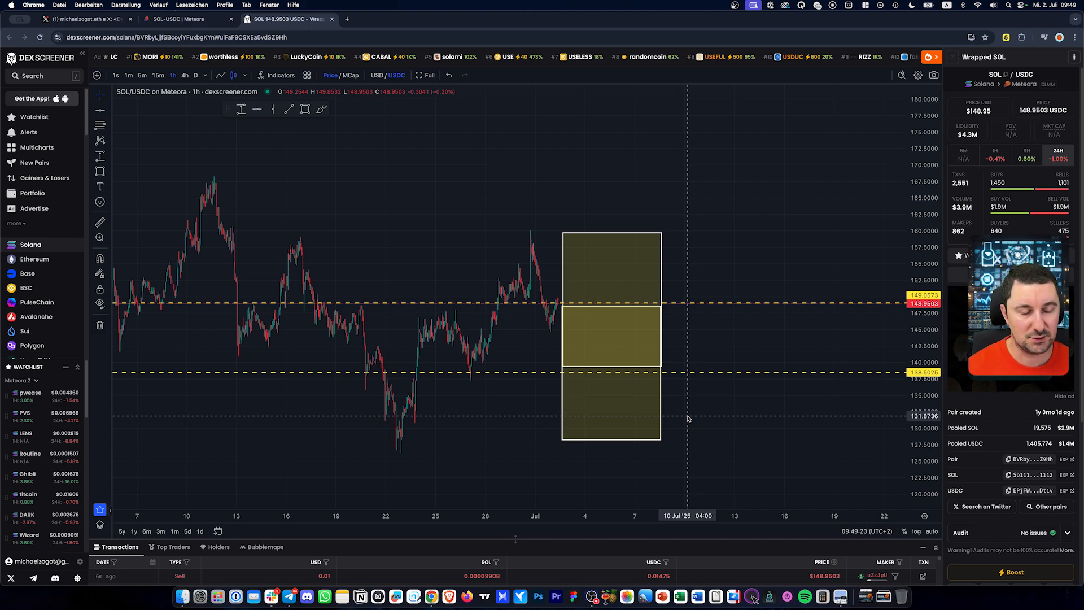
# Back on the Meteora SOL-USDC pool page, enter a 20 USDC deposit
pyautogui.click(200, 20)
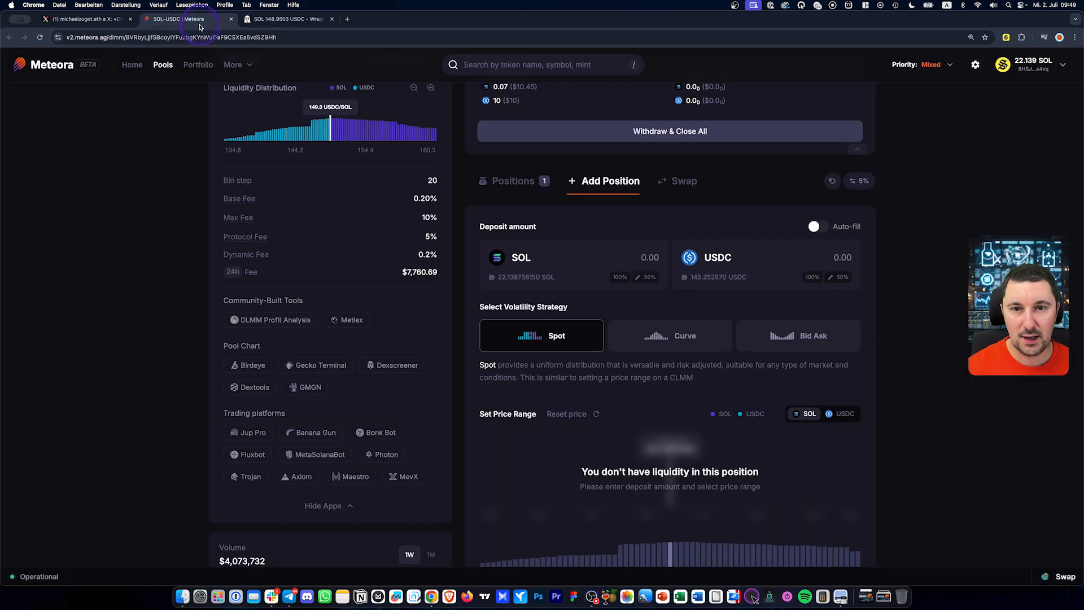
pyautogui.click(791, 257)
pyautogui.write('200')
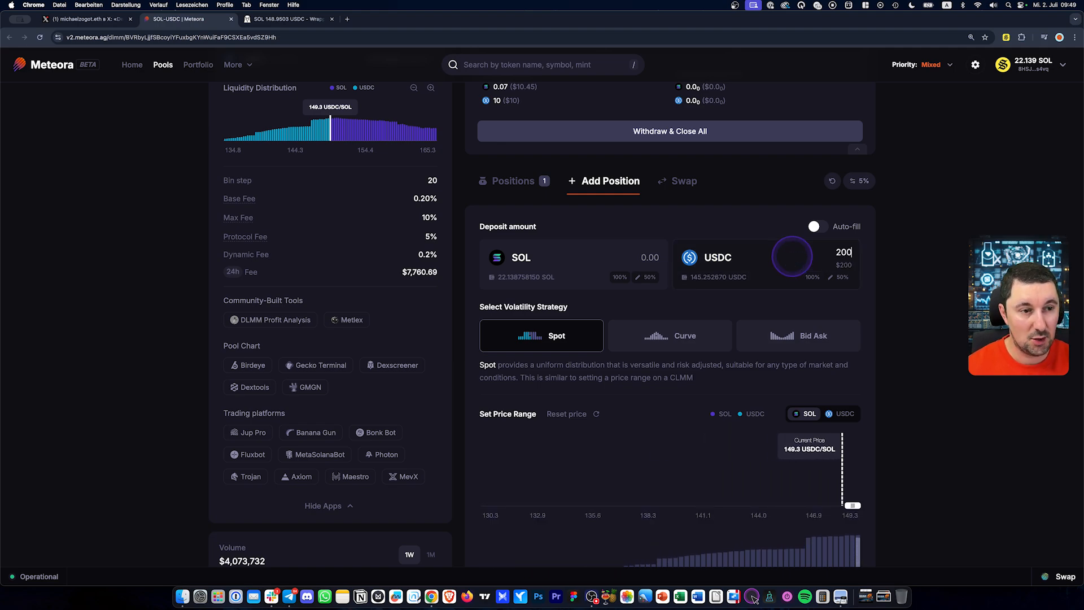
pyautogui.press('BackSpace')
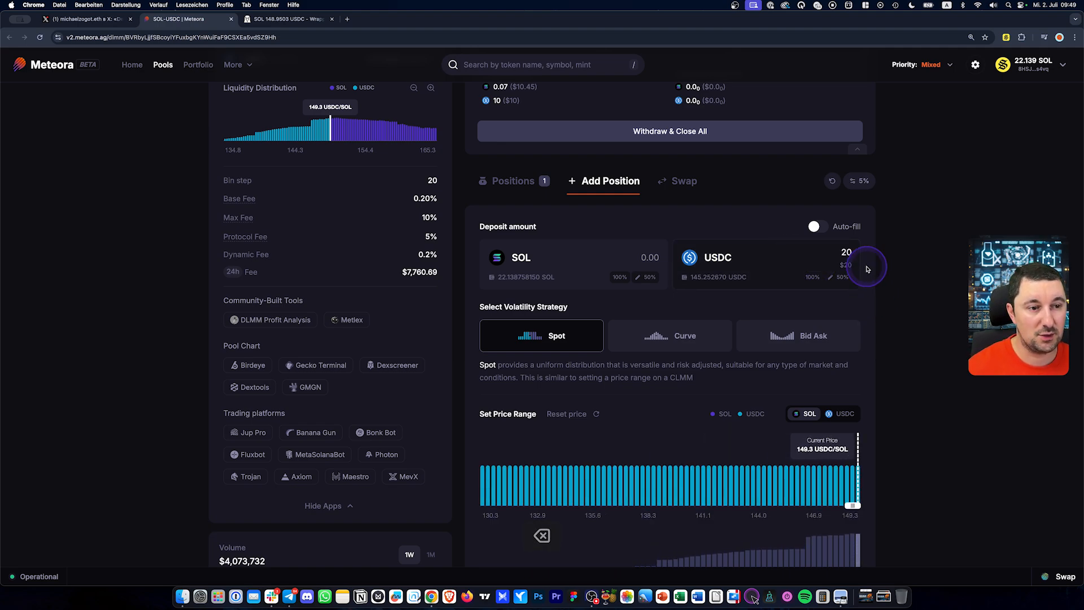
# Switch the liquidity strategy from Spot to Bid Ask
pyautogui.scroll(-2, 925, 285)
pyautogui.scroll(-1, 924, 292)
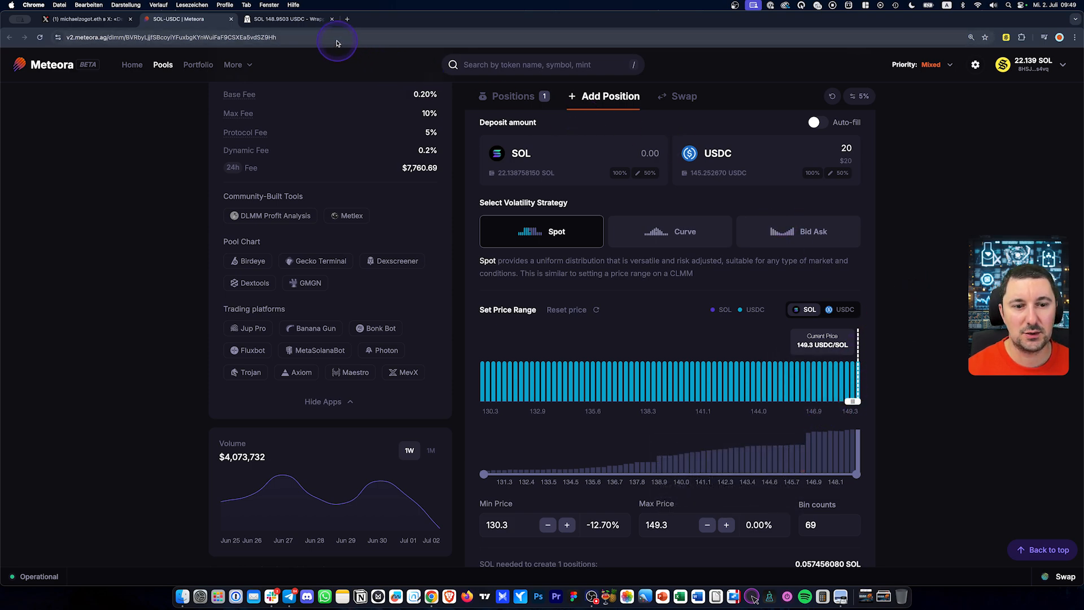
pyautogui.moveTo(594, 437)
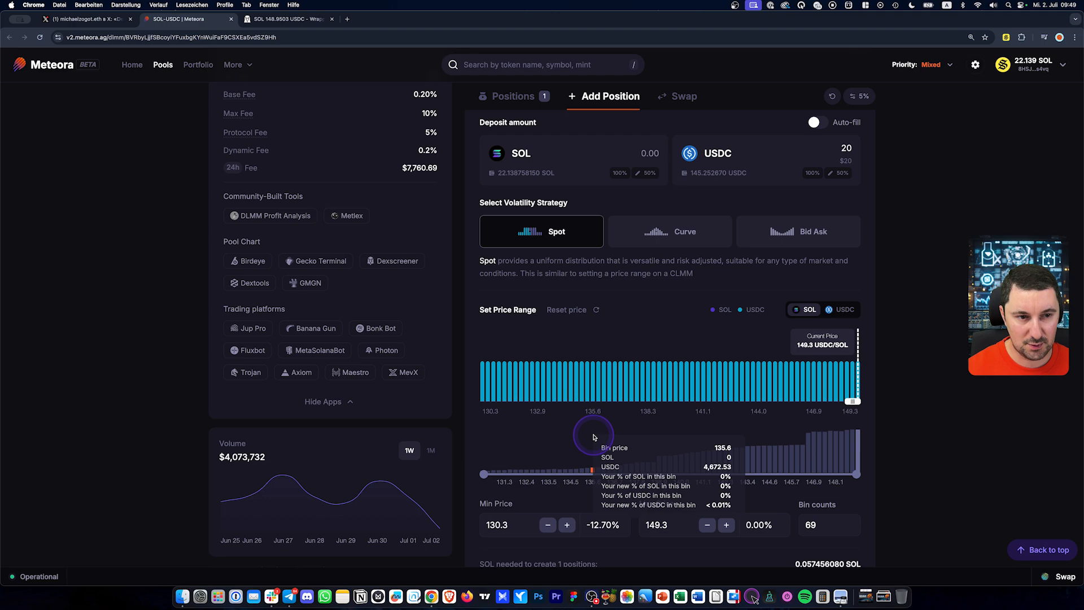
pyautogui.scroll(-2, 594, 436)
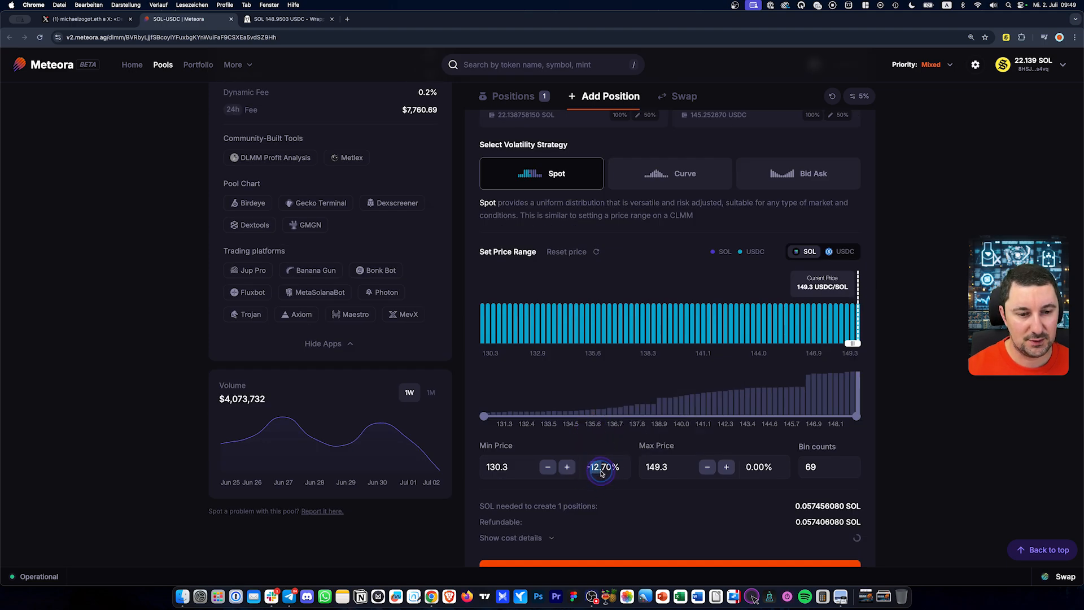
pyautogui.scroll(1, 733, 244)
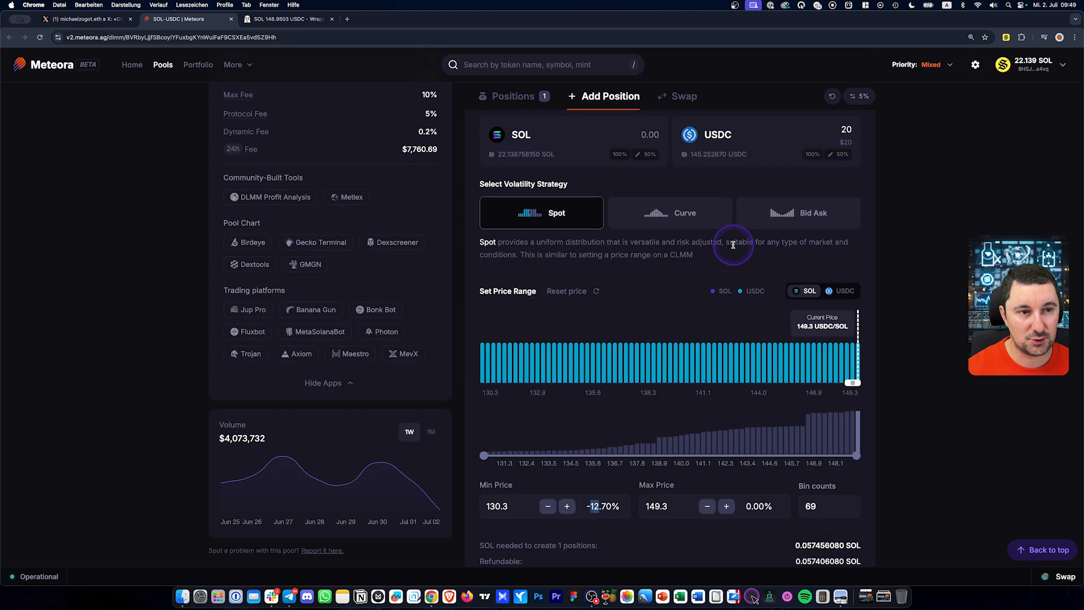
pyautogui.scroll(3, 733, 244)
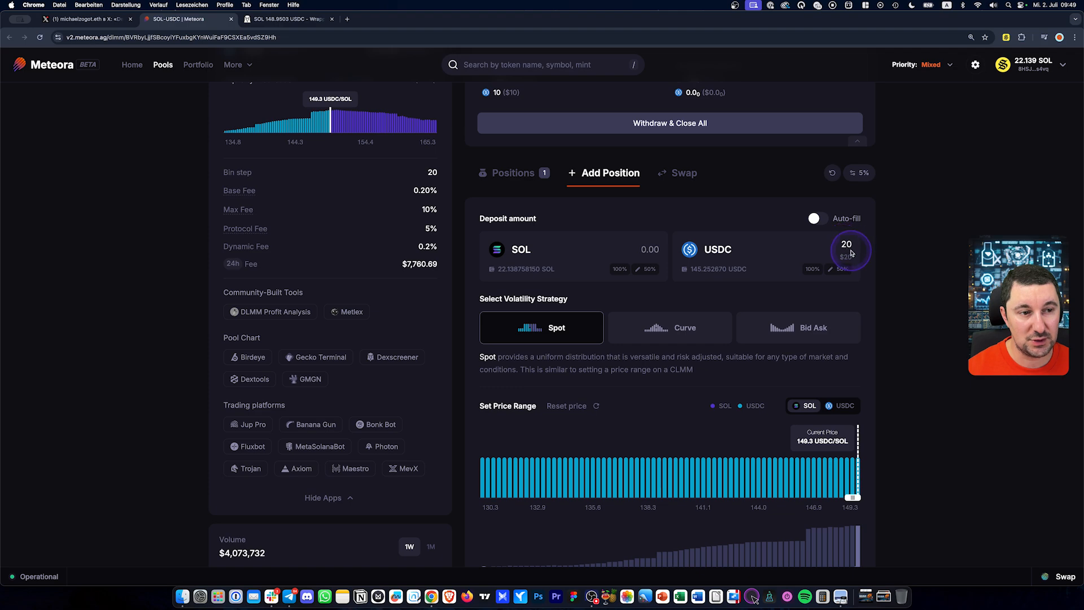
pyautogui.press('alt')
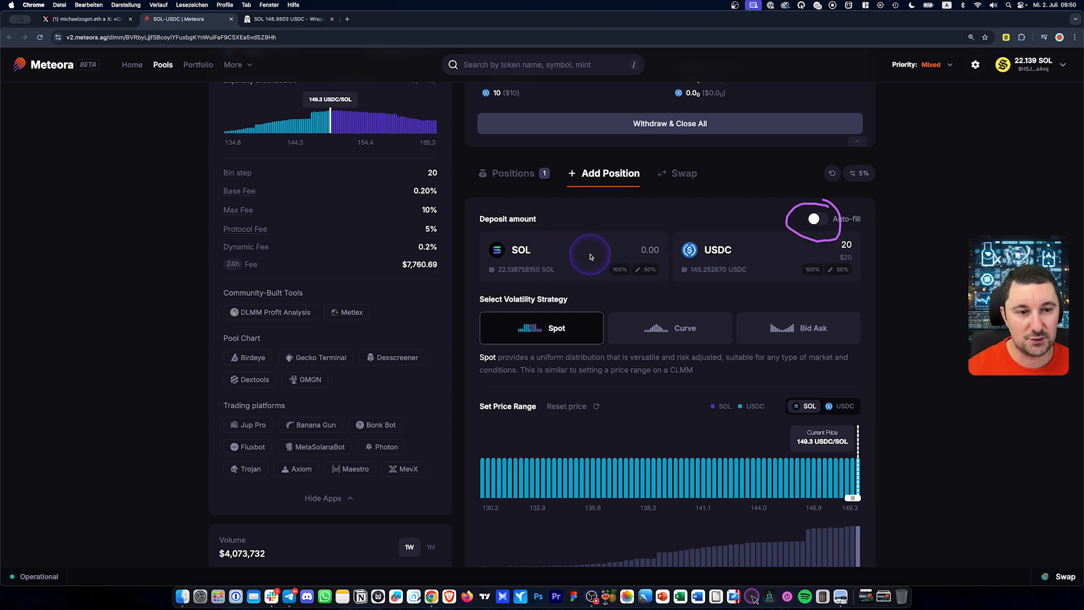
pyautogui.scroll(-2, 685, 277)
pyautogui.click(797, 276)
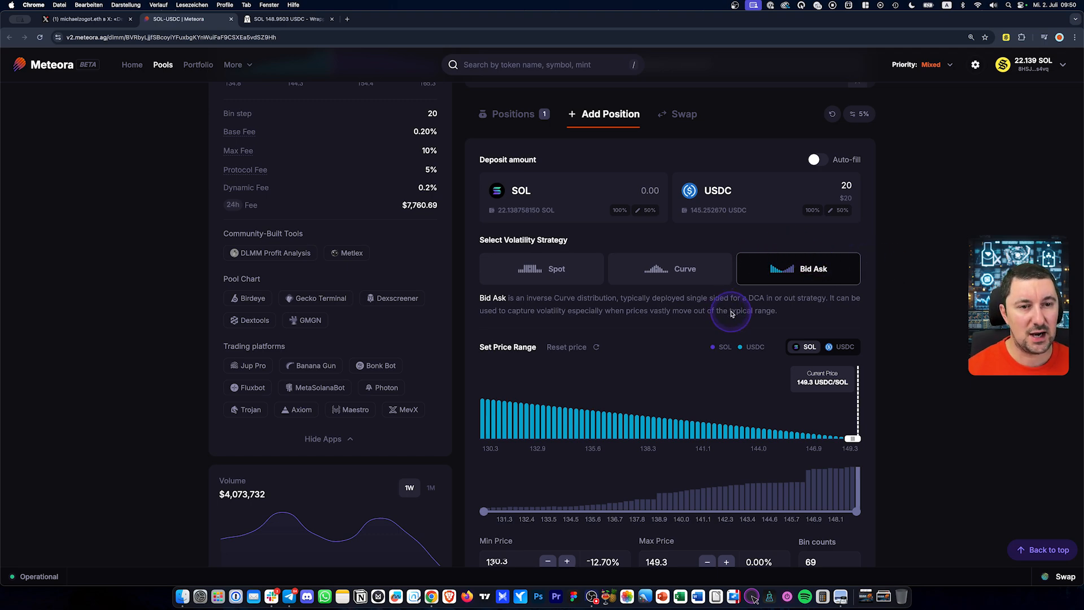
# Compare the planned lower bound on the DEX Screener chart before editing the range
pyautogui.scroll(1, 729, 312)
pyautogui.scroll(3, 460, 274)
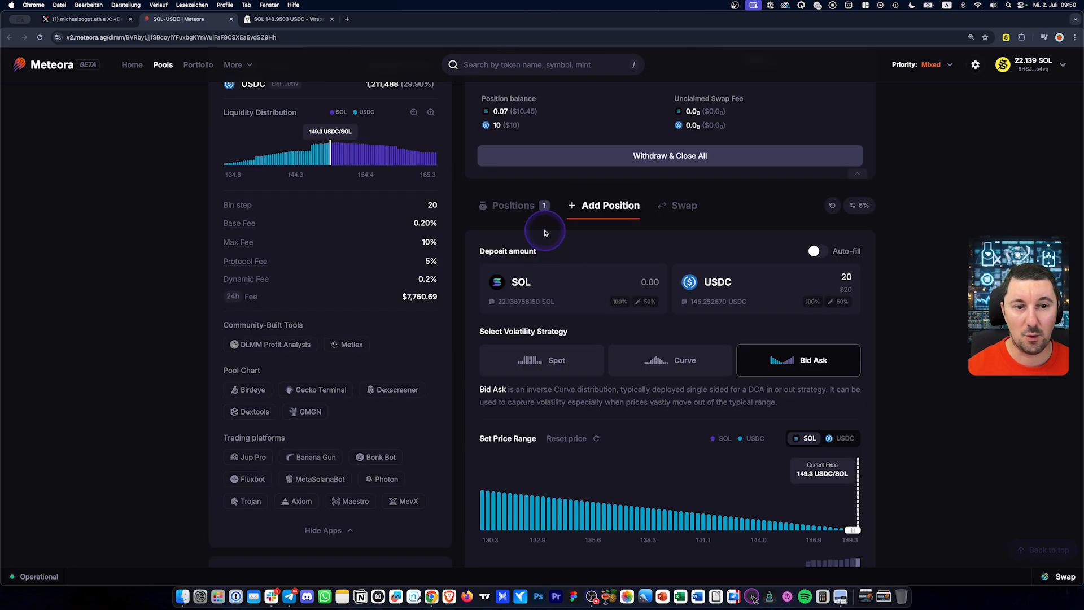
pyautogui.scroll(-5, 900, 286)
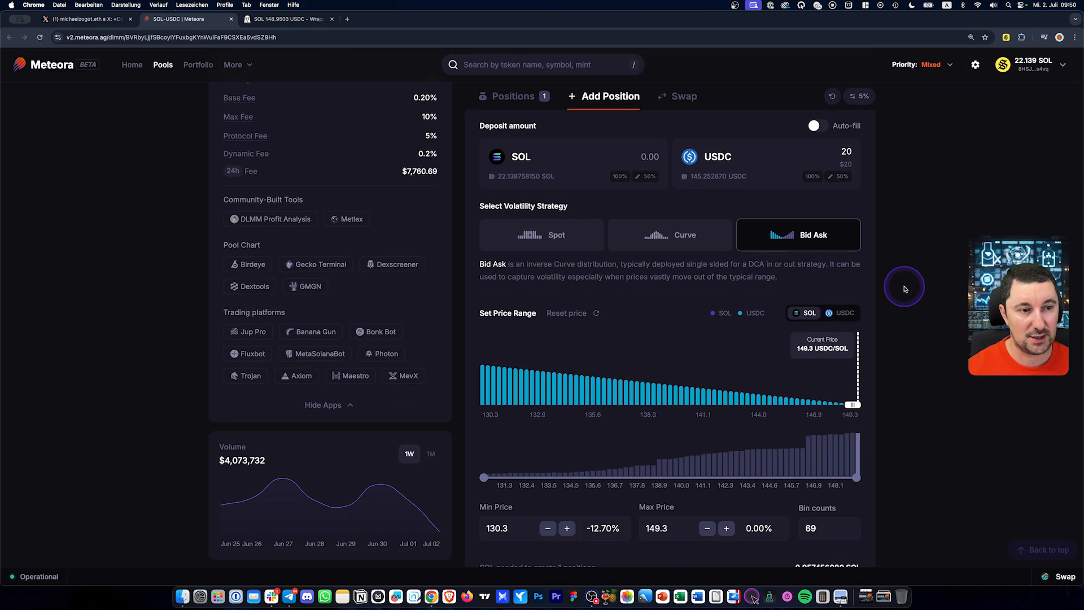
pyautogui.scroll(6, 900, 286)
pyautogui.scroll(-5, 900, 286)
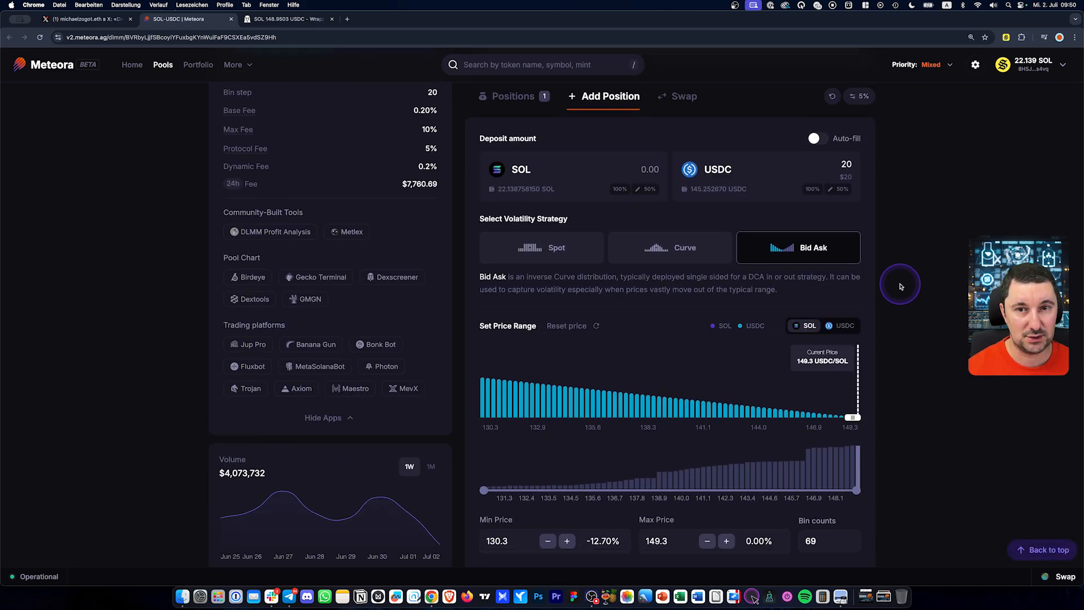
pyautogui.scroll(-4, 900, 285)
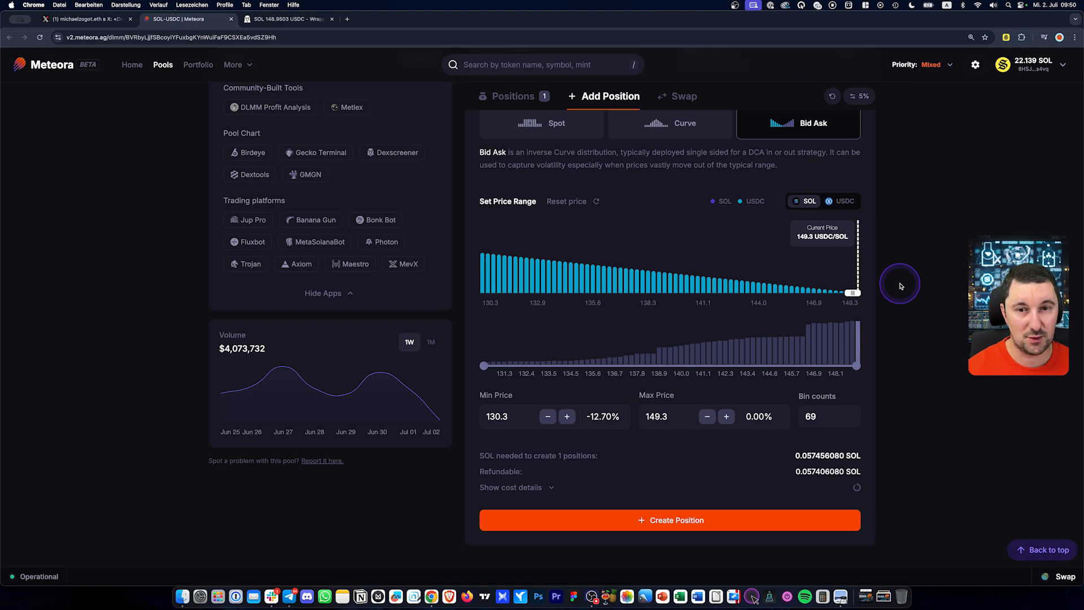
pyautogui.click(285, 19)
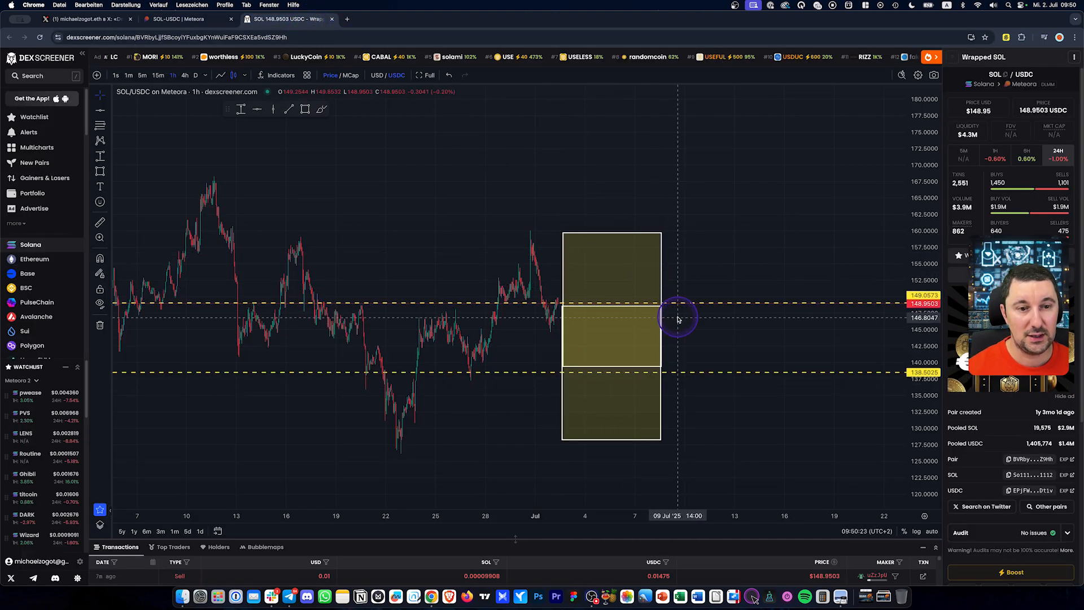
pyautogui.click(186, 19)
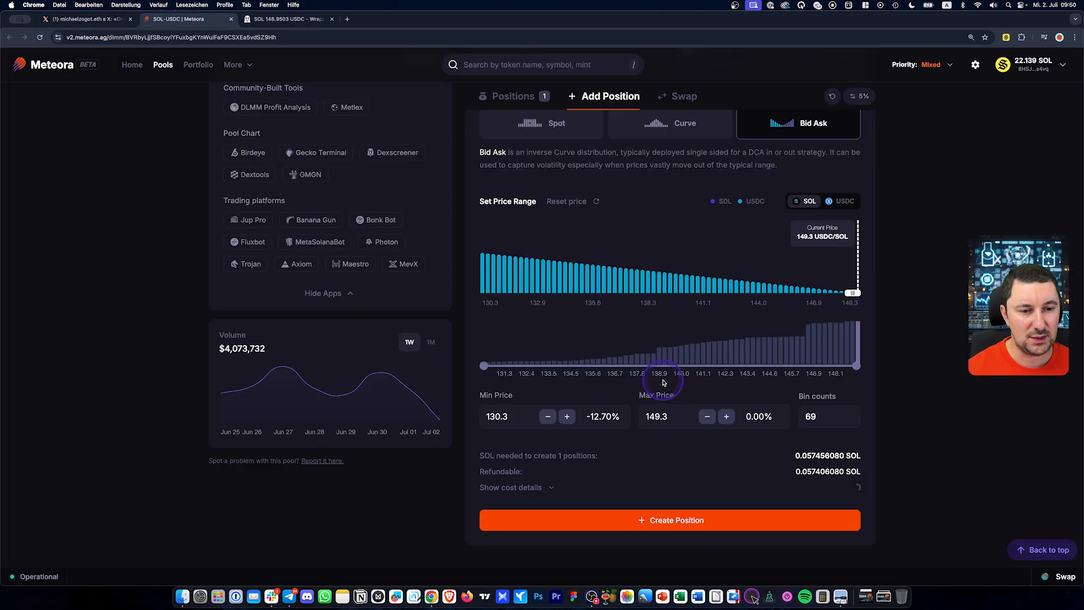
# Set Min Price to -23.95%, giving a 113.5–149.3 range over 138 bins
pyautogui.click(594, 417)
pyautogui.press('super+a')
pyautogui.write('-24.10')
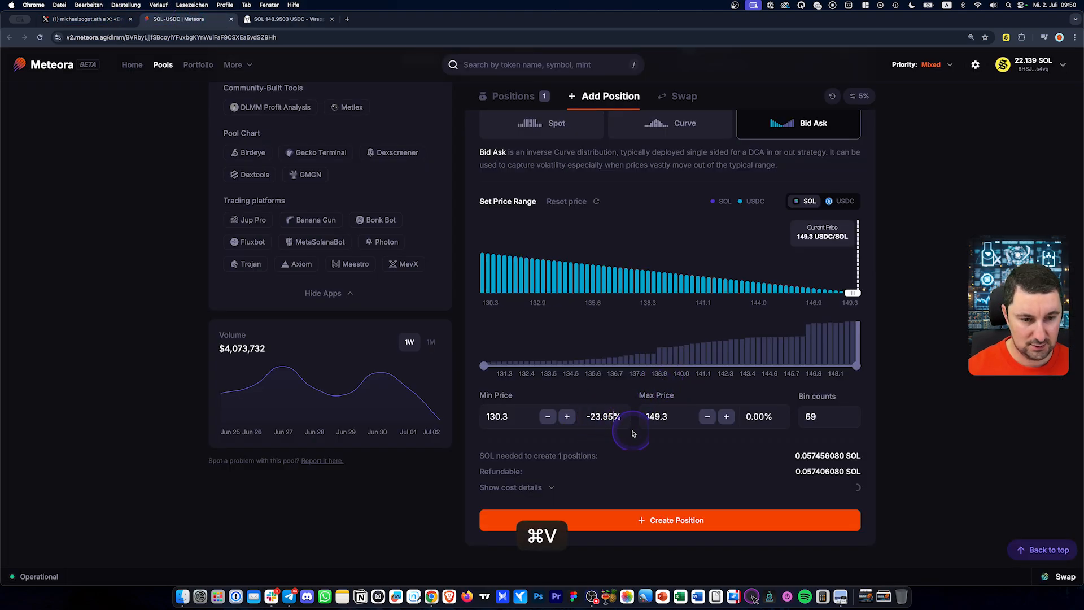
pyautogui.click(820, 422)
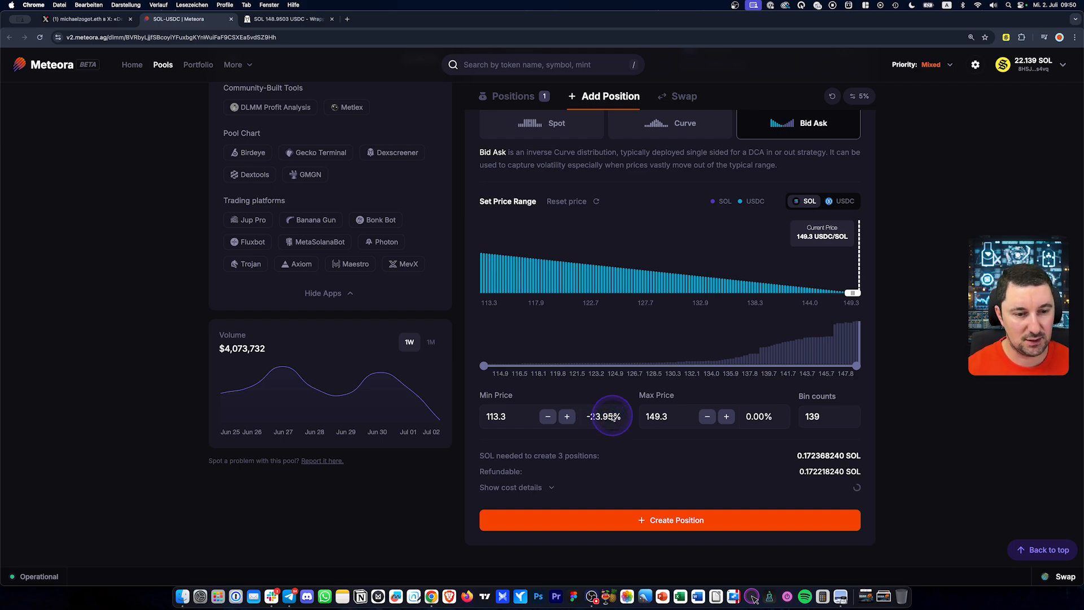
pyautogui.hotkey('shift', 'Left')
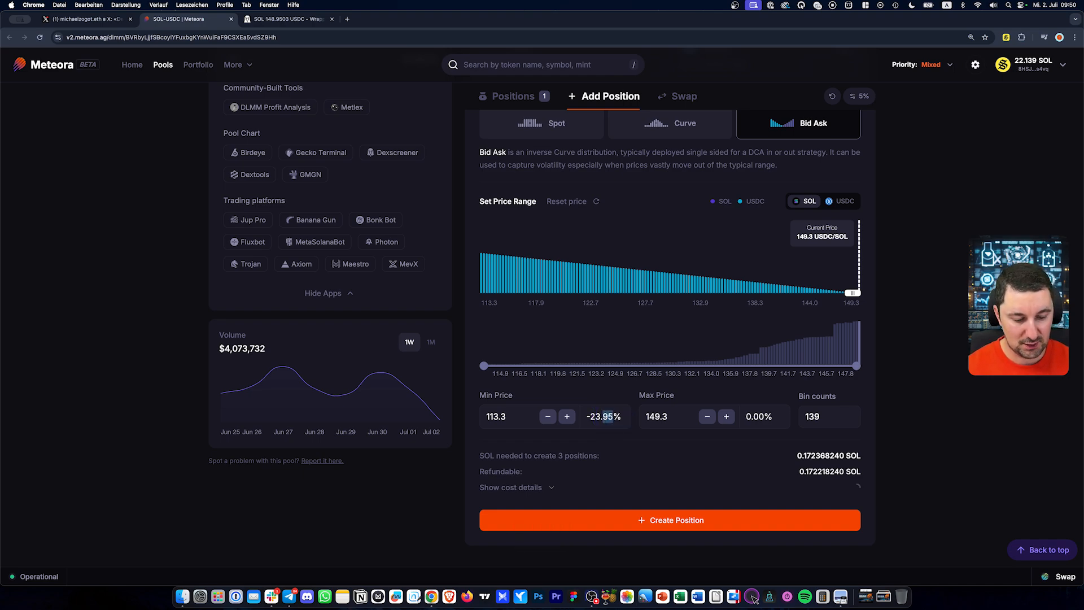
pyautogui.press('Left')
pyautogui.hotkey('shift', 'Right')
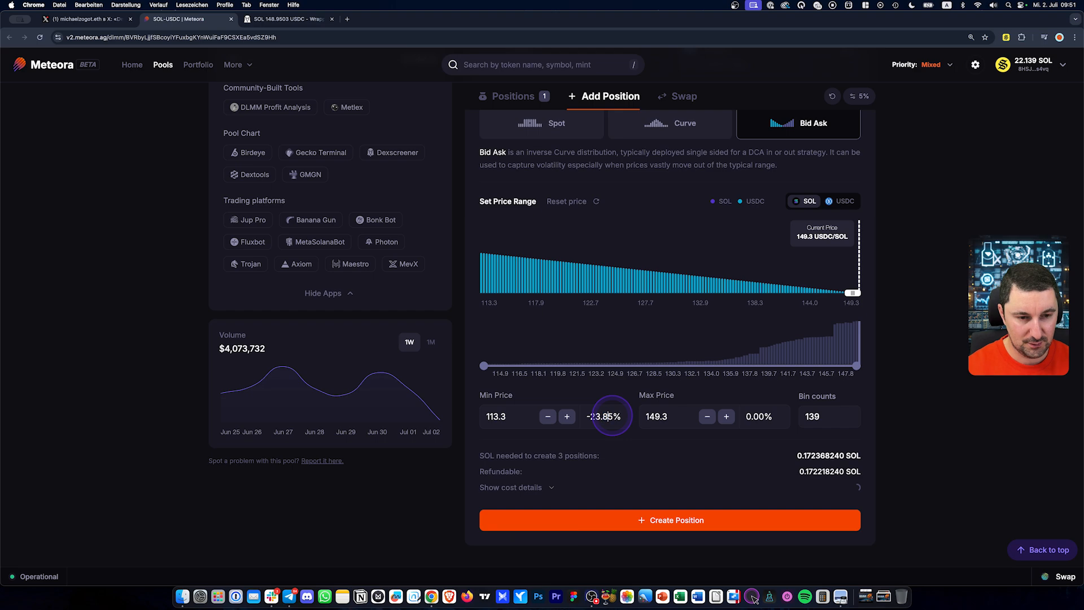
pyautogui.click(904, 431)
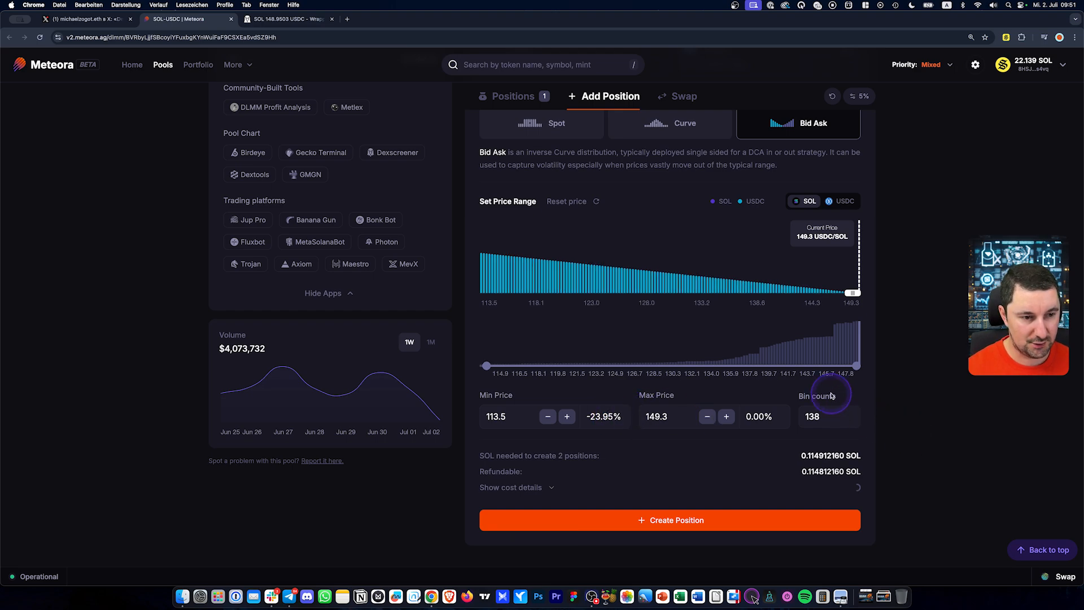
pyautogui.moveTo(830, 388)
pyautogui.mouseDown()
pyautogui.moveTo(793, 392)
pyautogui.moveTo(825, 445)
pyautogui.mouseUp()
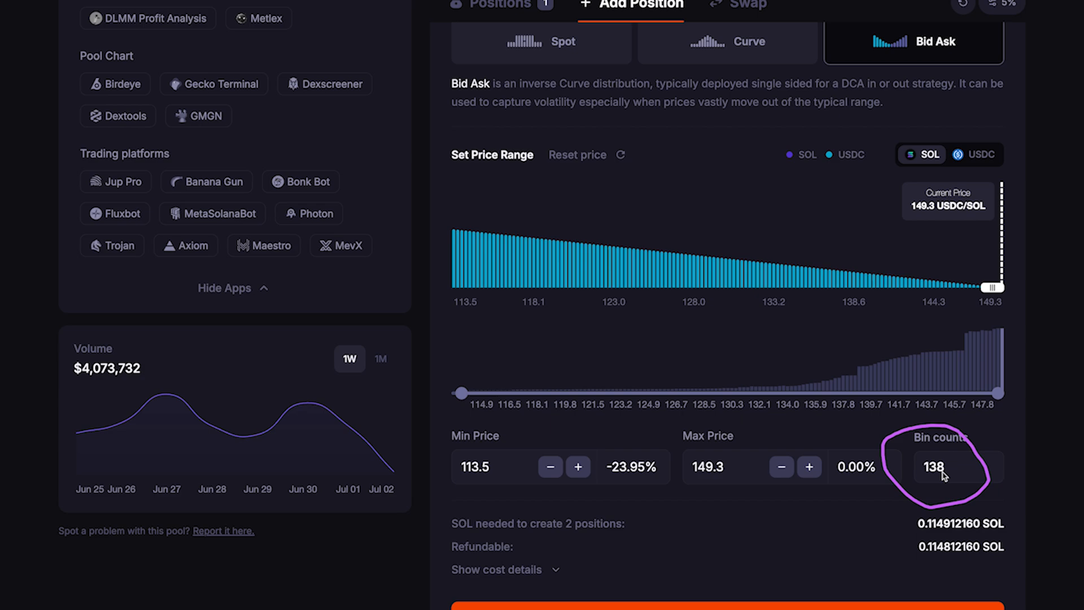
pyautogui.click(928, 478)
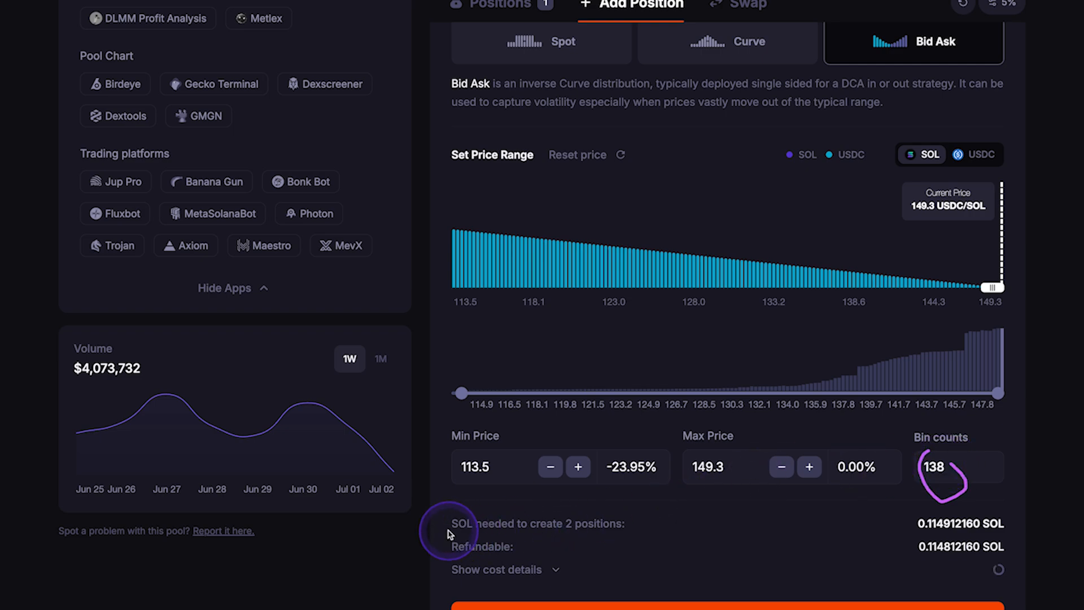
pyautogui.moveTo(447, 532); pyautogui.dragTo(488, 534)
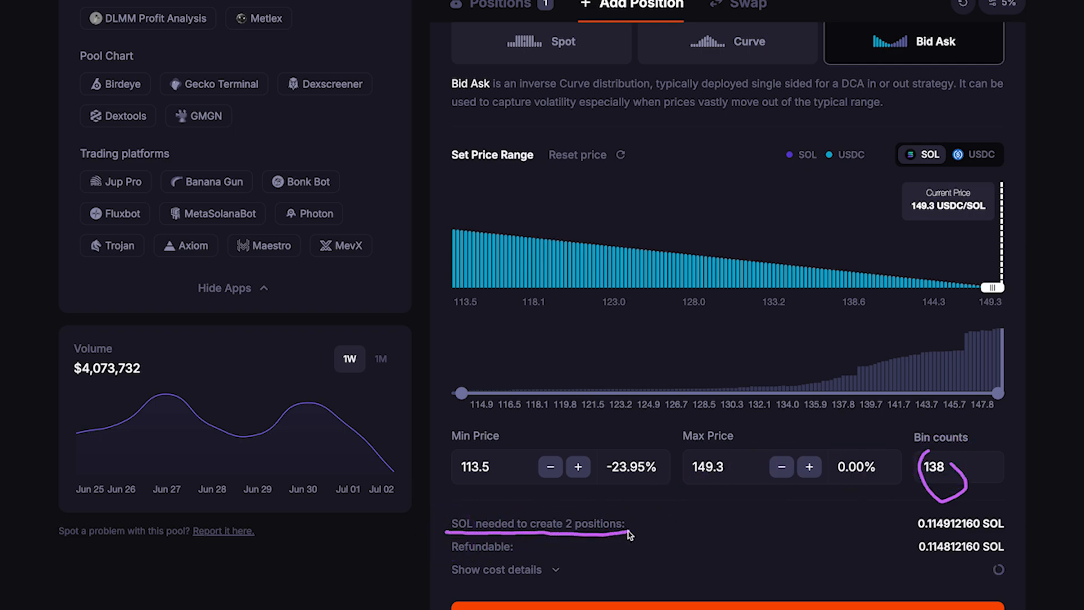
pyautogui.moveTo(628, 533)
pyautogui.mouseDown()
pyautogui.moveTo(565, 505)
pyautogui.moveTo(456, 511)
pyautogui.moveTo(436, 525)
pyautogui.mouseUp()
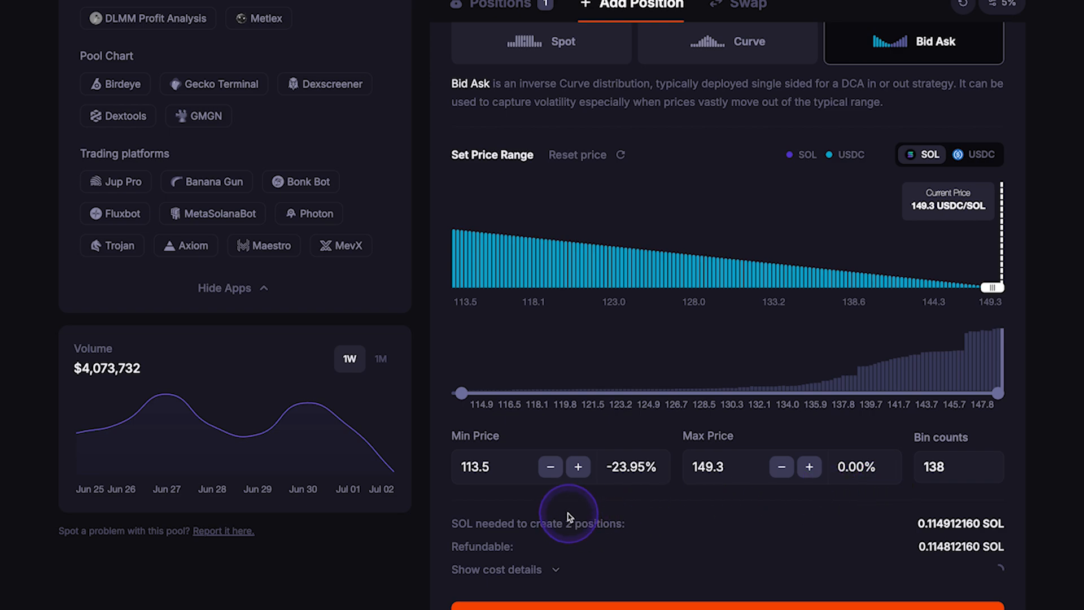
pyautogui.moveTo(569, 514); pyautogui.dragTo(551, 531)
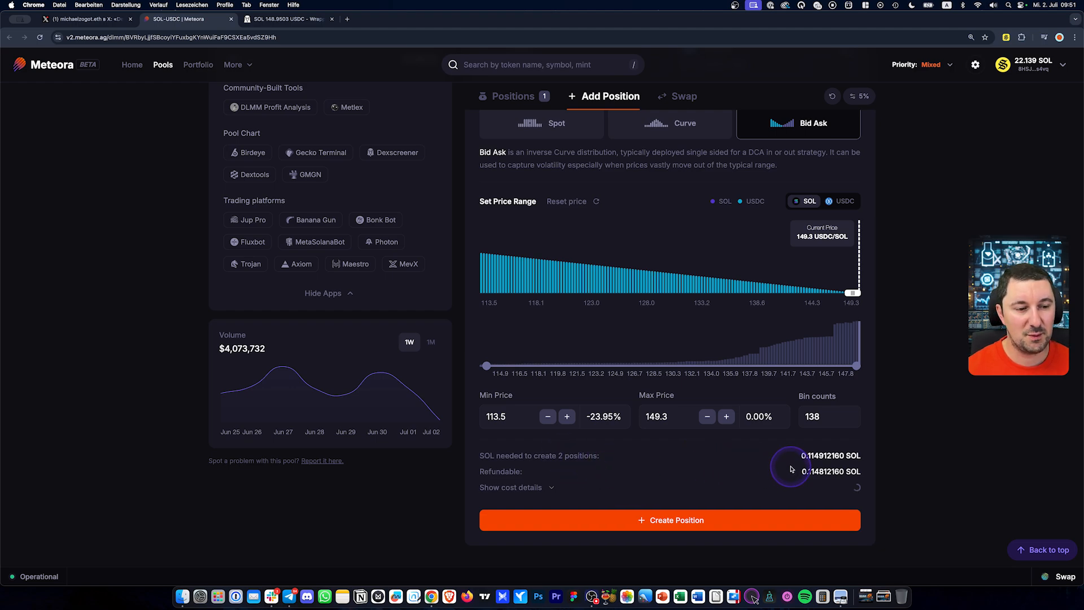
# Mark the SOL cost and -23.95% minimum, then create the 138-bin Bid Ask position
pyautogui.moveTo(798, 462); pyautogui.dragTo(808, 463)
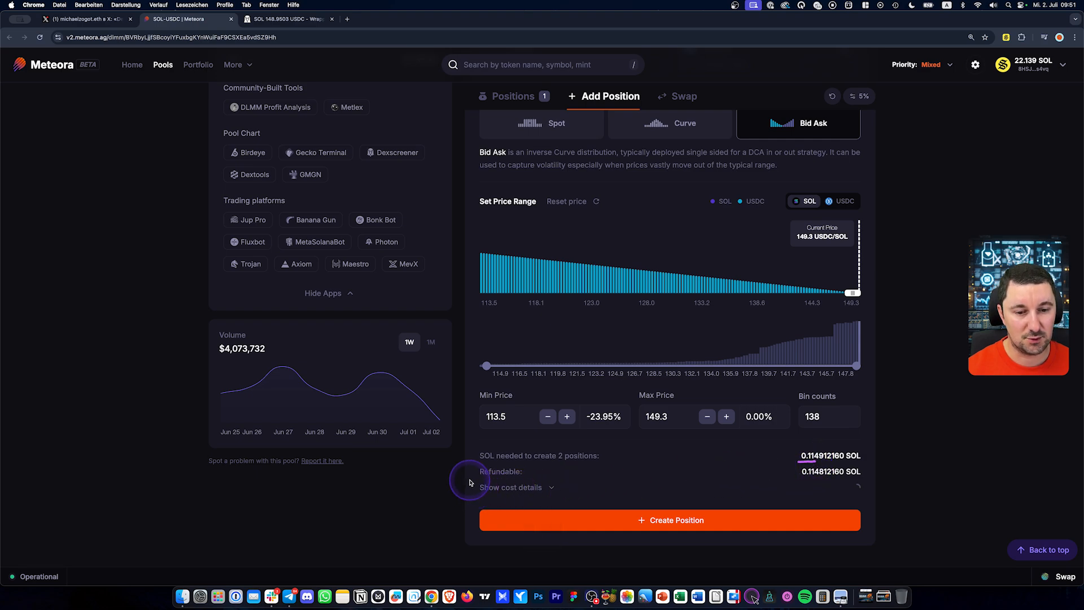
pyautogui.moveTo(473, 476); pyautogui.dragTo(486, 478)
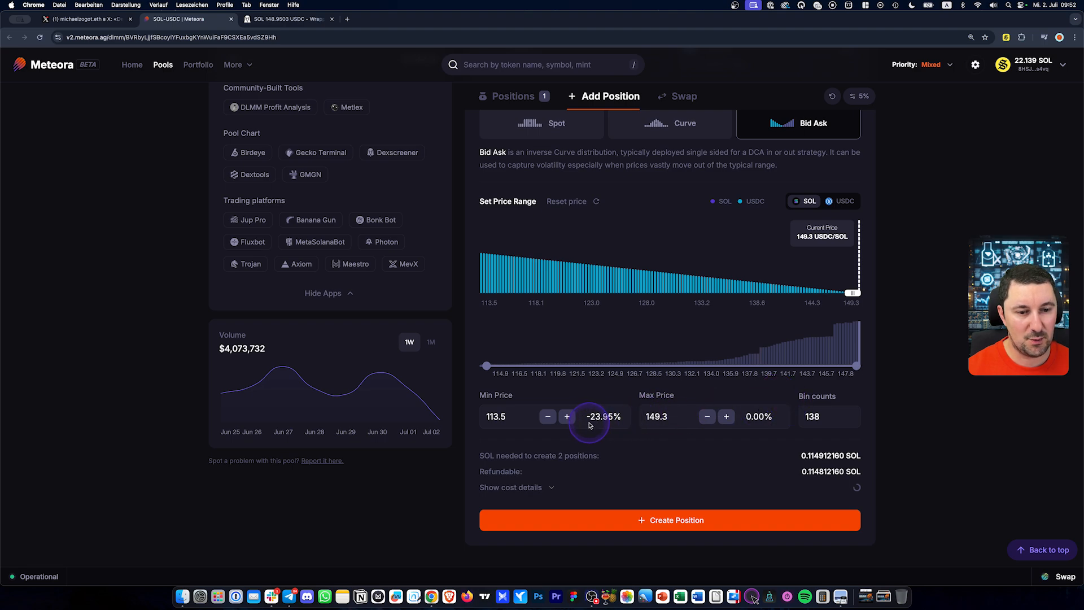
pyautogui.press('alt')
pyautogui.moveTo(583, 425); pyautogui.dragTo(624, 427)
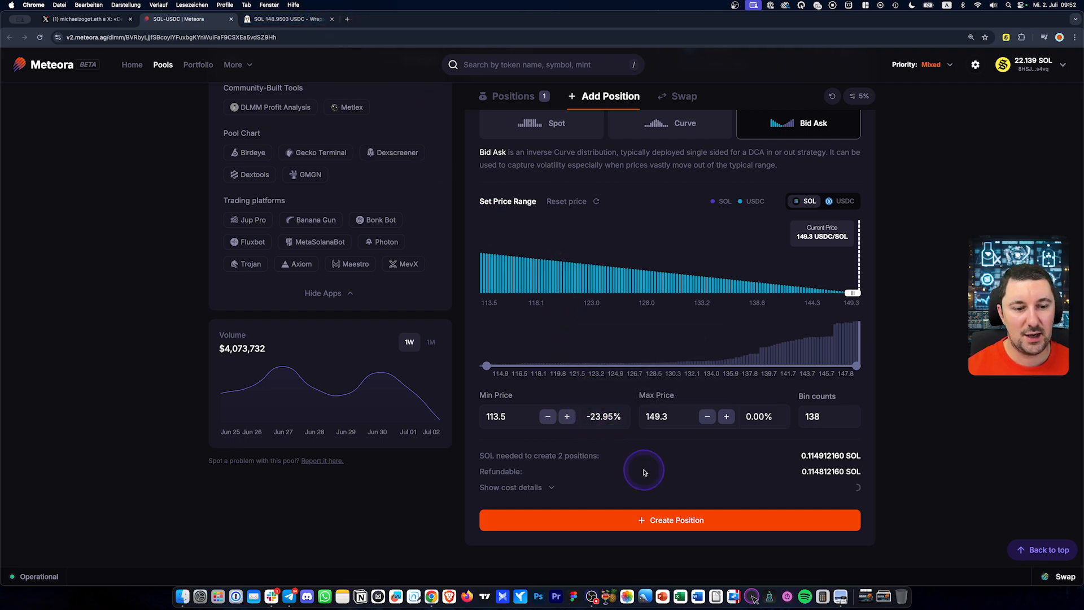
pyautogui.click(667, 520)
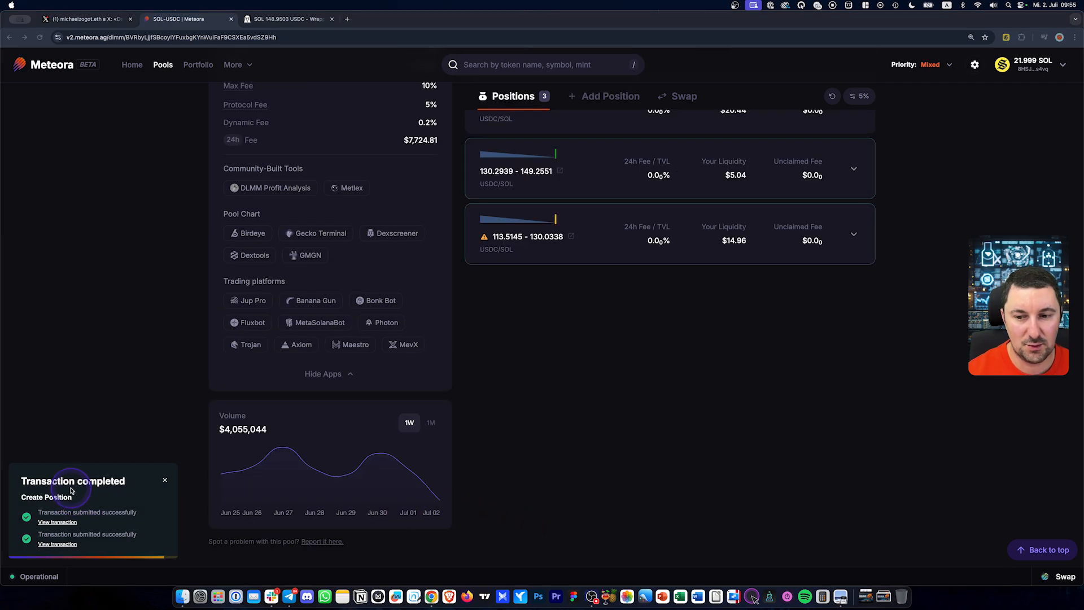
# Expand the 113.5145–130.0338 position to see its 14.96 USDC balance and options
pyautogui.scroll(3, 583, 351)
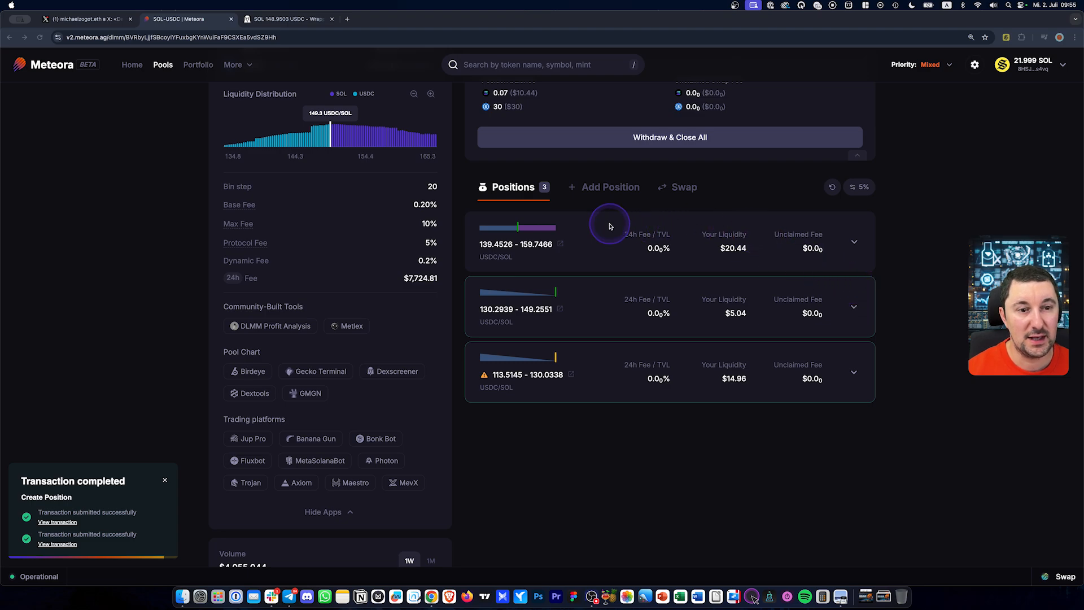
pyautogui.moveTo(886, 243); pyautogui.dragTo(899, 221)
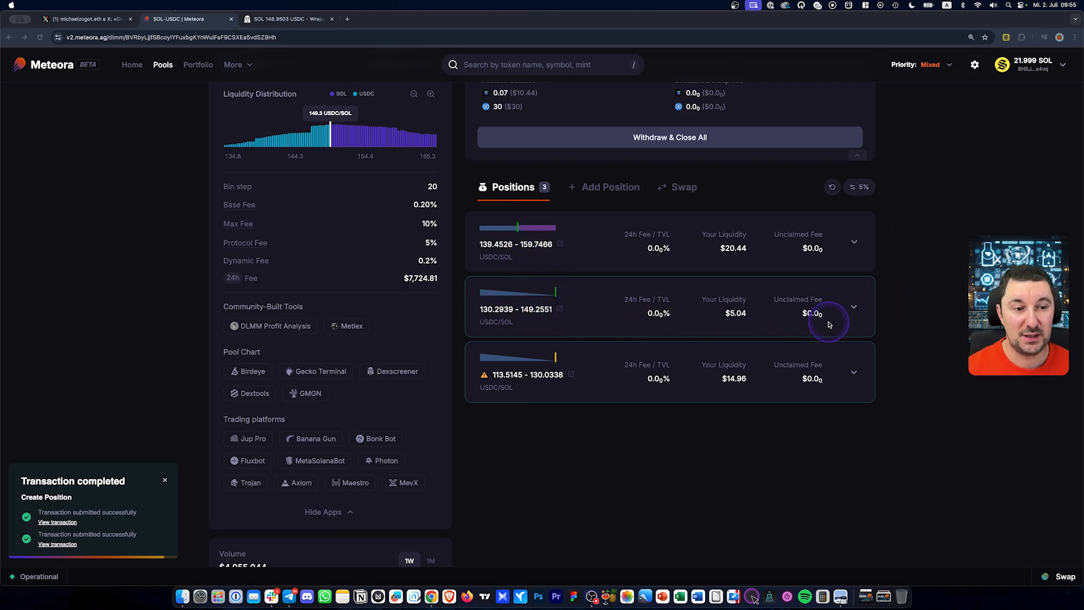
pyautogui.click(855, 374)
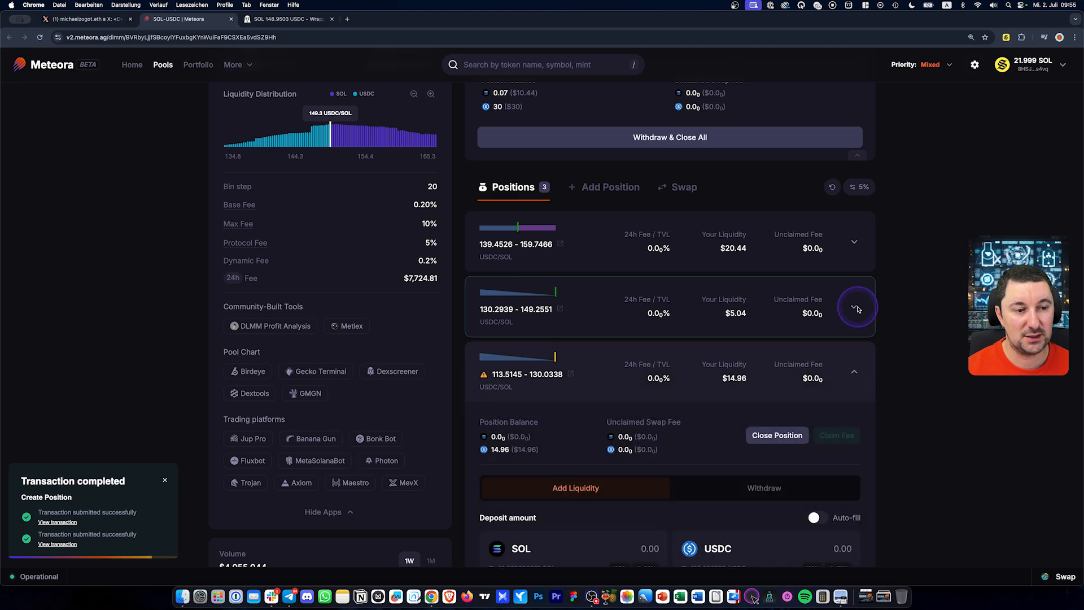
# Review the 130.2939–149.2551 position's deposit and range settings, then collapse it
pyautogui.click(857, 309)
pyautogui.scroll(-5, 875, 316)
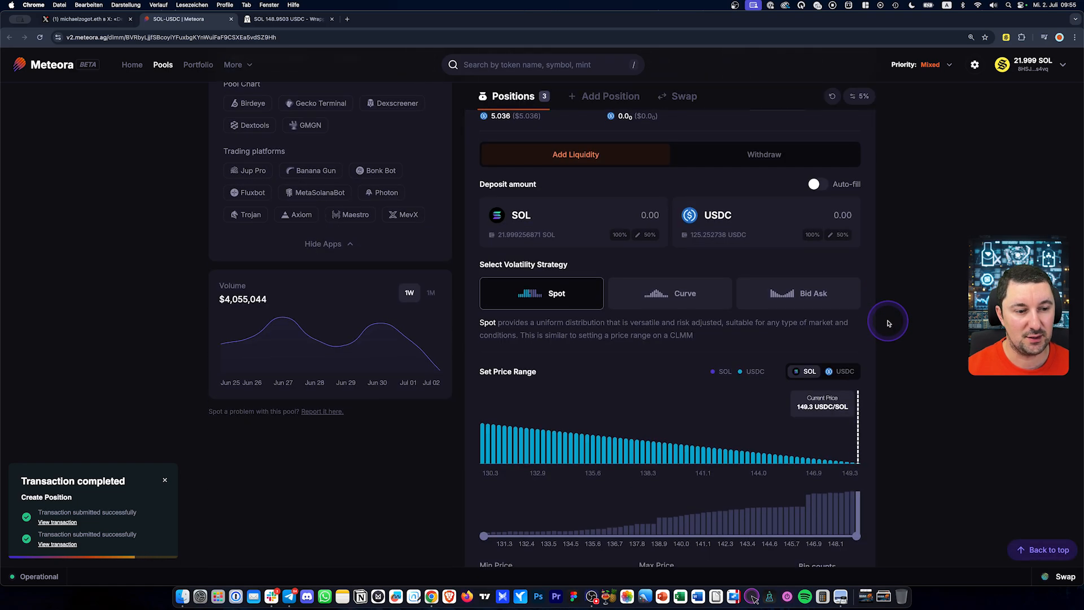
pyautogui.scroll(5, 888, 323)
pyautogui.scroll(-8, 856, 230)
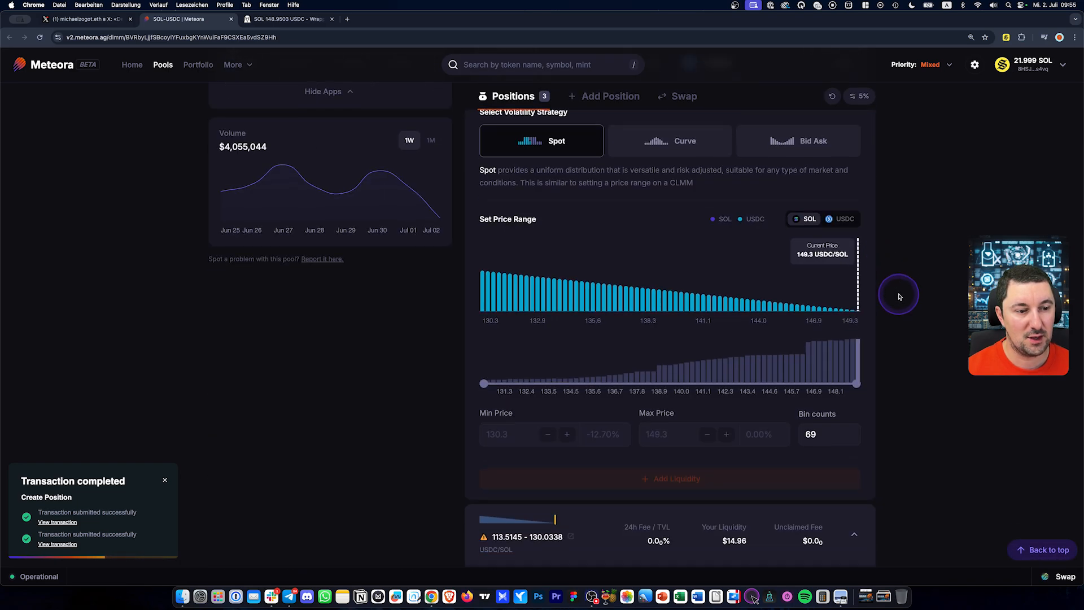
pyautogui.scroll(-4, 899, 316)
pyautogui.scroll(-3, 909, 336)
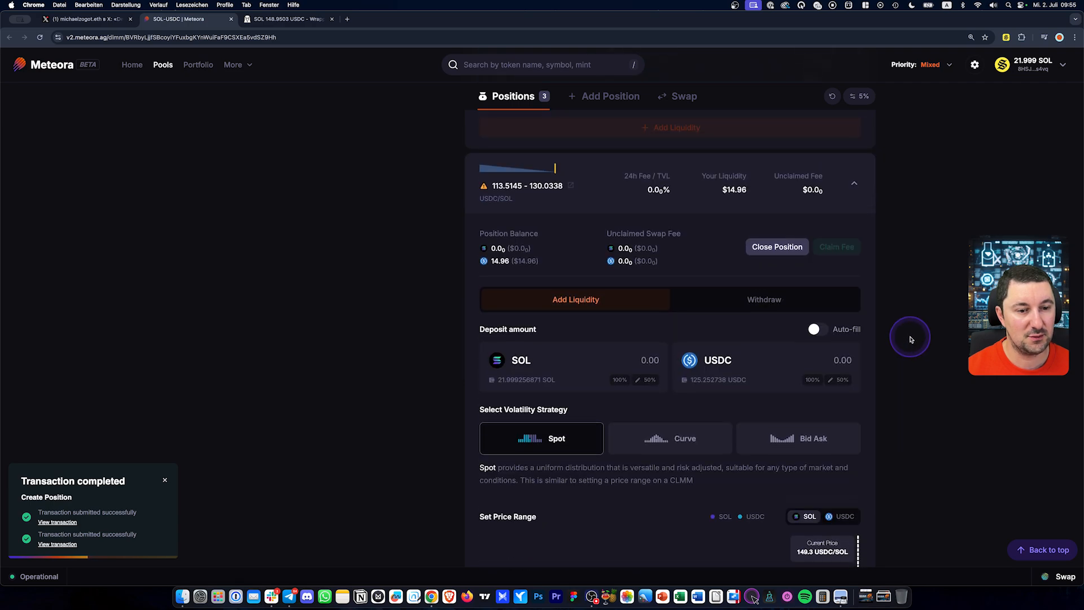
pyautogui.scroll(-5, 910, 338)
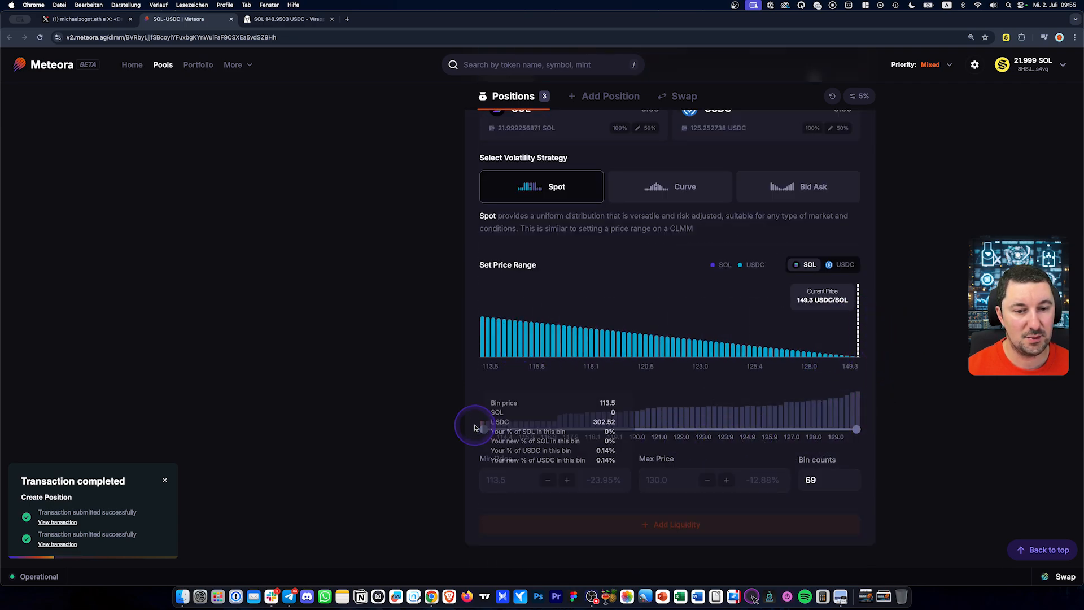
pyautogui.scroll(8, 610, 395)
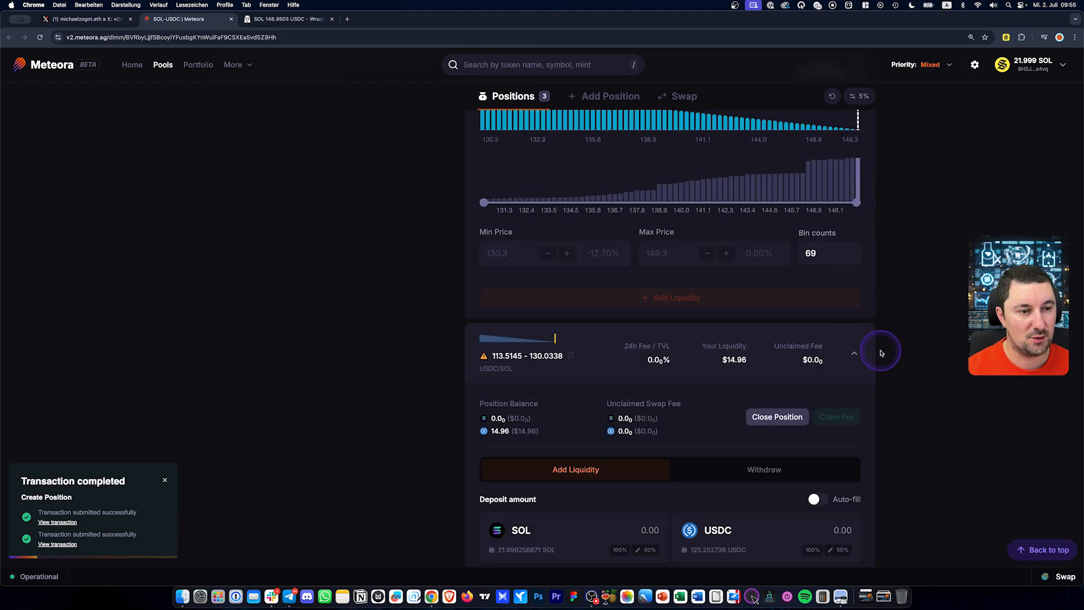
pyautogui.scroll(6, 880, 353)
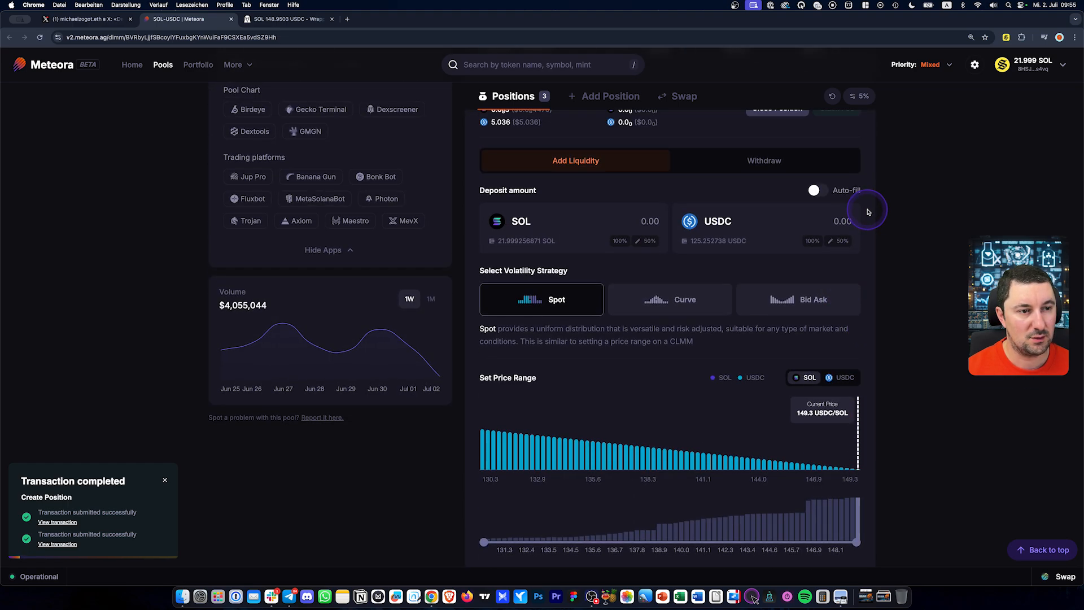
pyautogui.scroll(2, 868, 211)
pyautogui.click(870, 213)
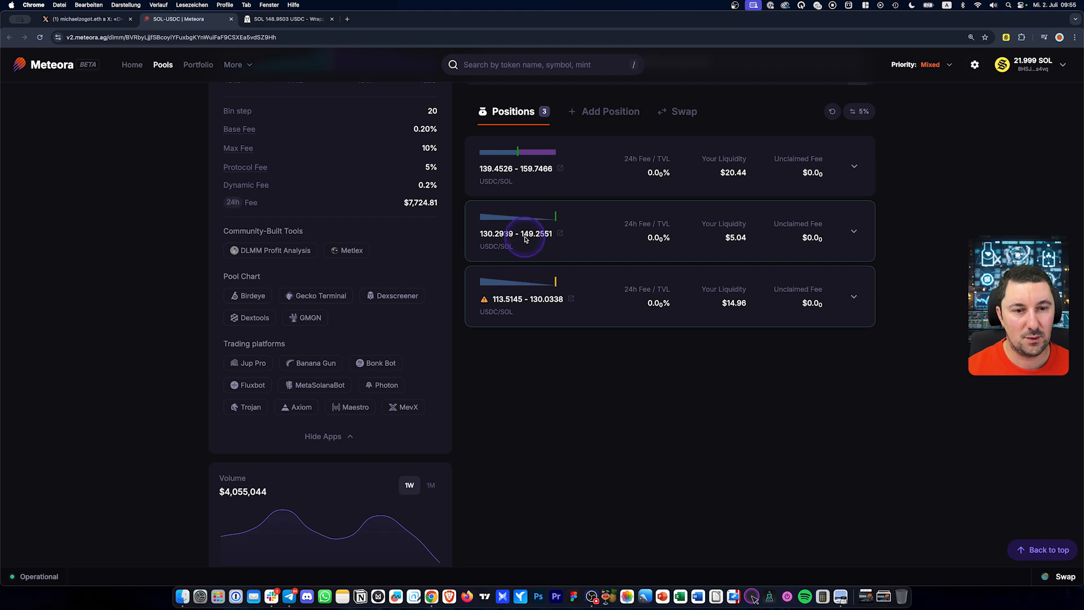
# On DEX Screener, move the lower range box to end near 130.8
pyautogui.click(290, 20)
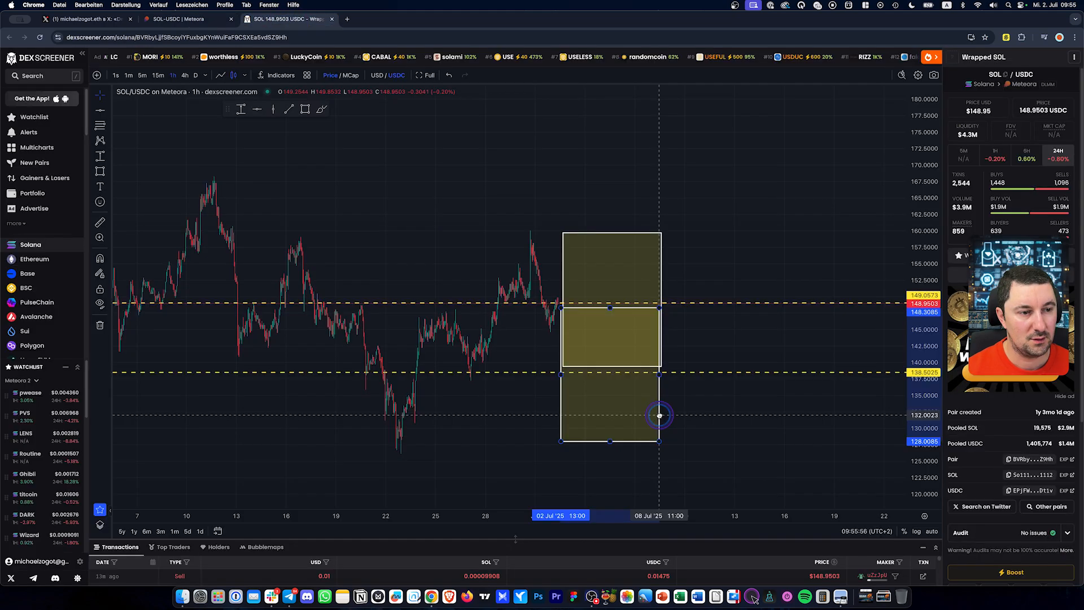
pyautogui.moveTo(662, 415); pyautogui.dragTo(658, 411)
pyautogui.moveTo(610, 303); pyautogui.dragTo(609, 306)
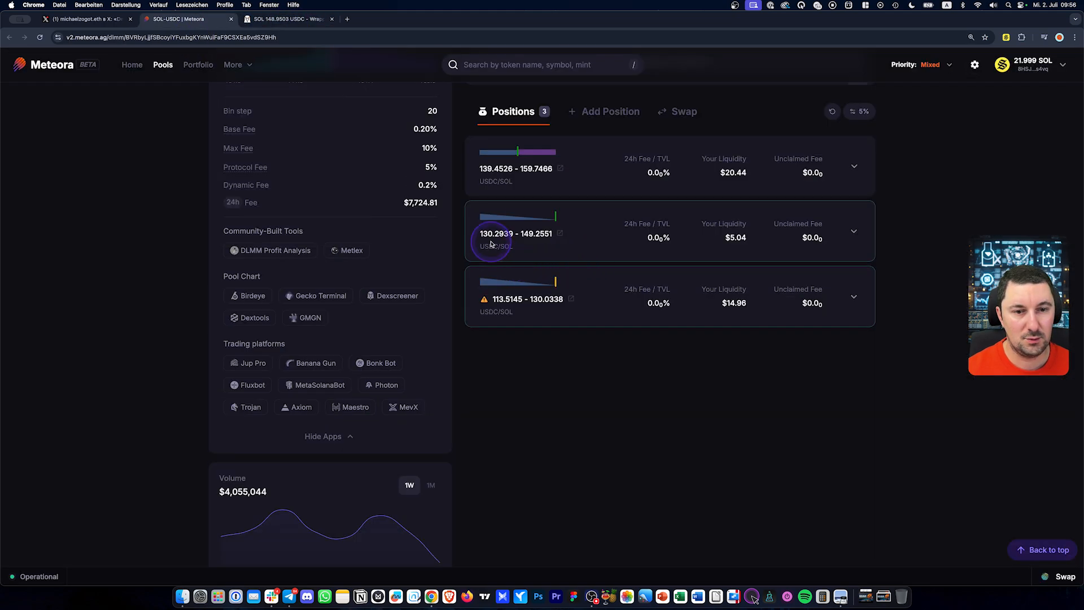
pyautogui.click(270, 20)
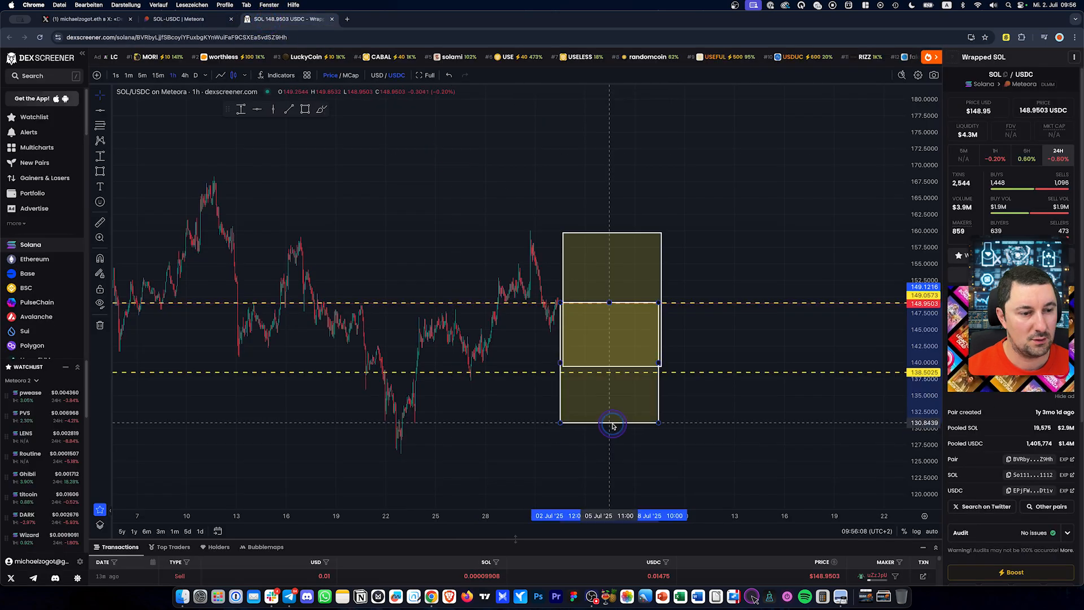
# Add a new lowest box from about 130 down to roughly 116 on the chart
pyautogui.moveTo(614, 423); pyautogui.dragTo(615, 425)
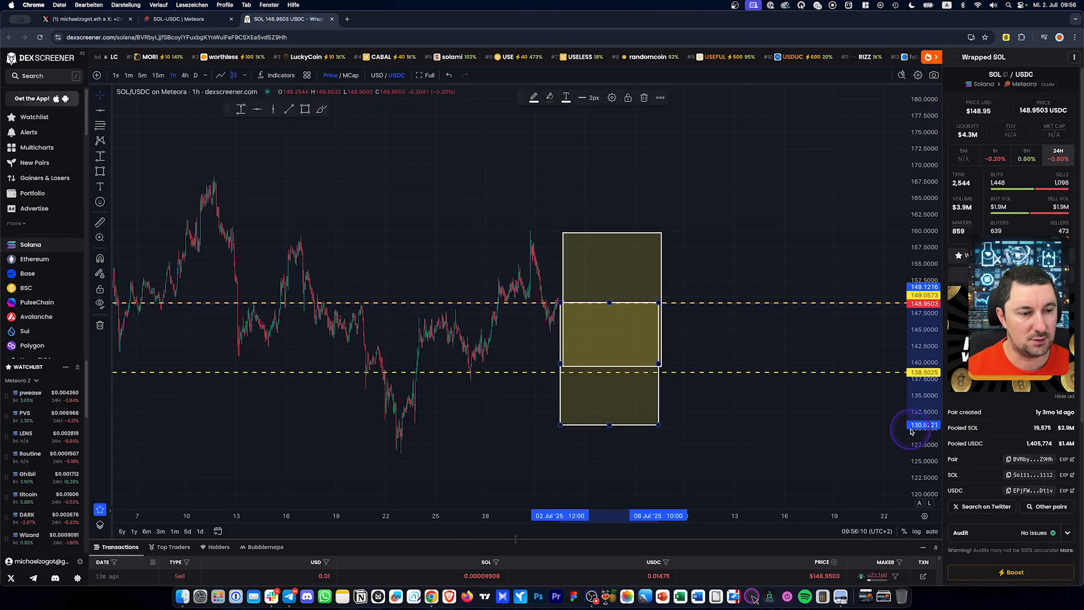
pyautogui.click(203, 23)
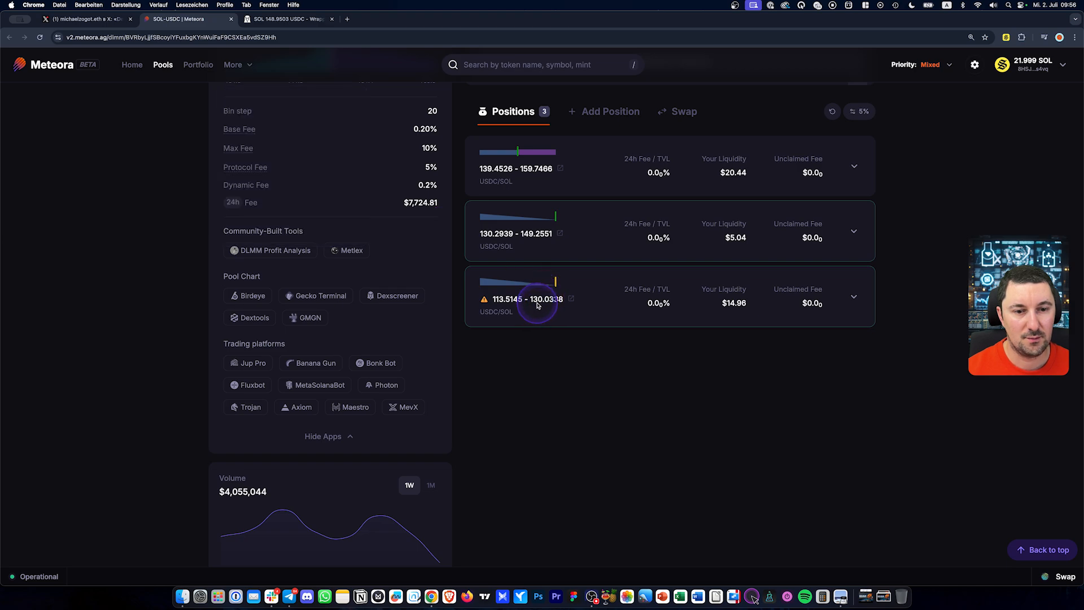
pyautogui.click(282, 21)
pyautogui.press('super+z')
pyautogui.press('super+z')
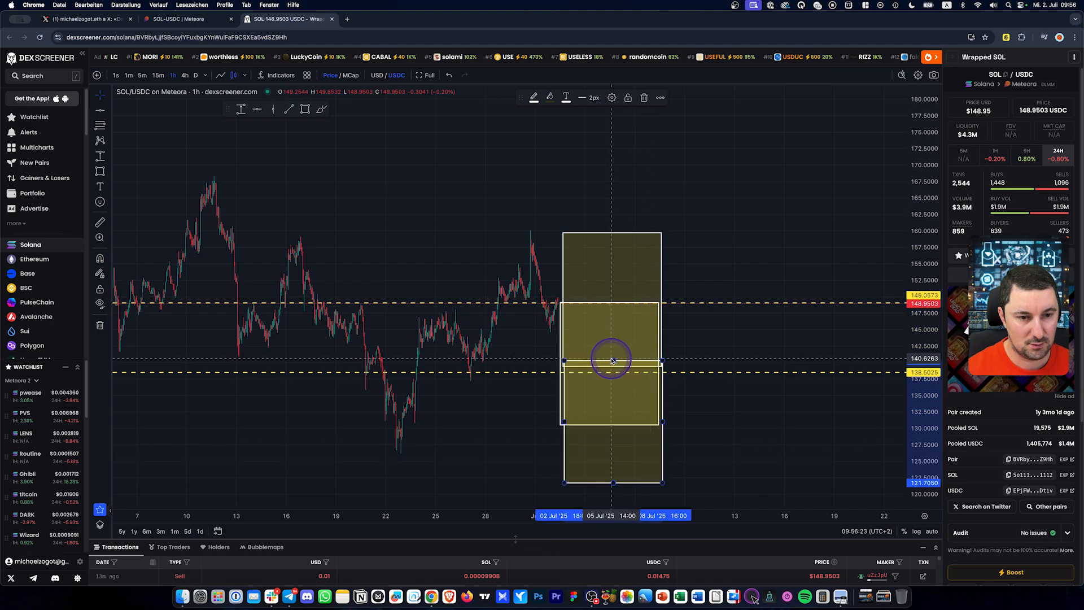
pyautogui.moveTo(613, 361); pyautogui.dragTo(594, 428)
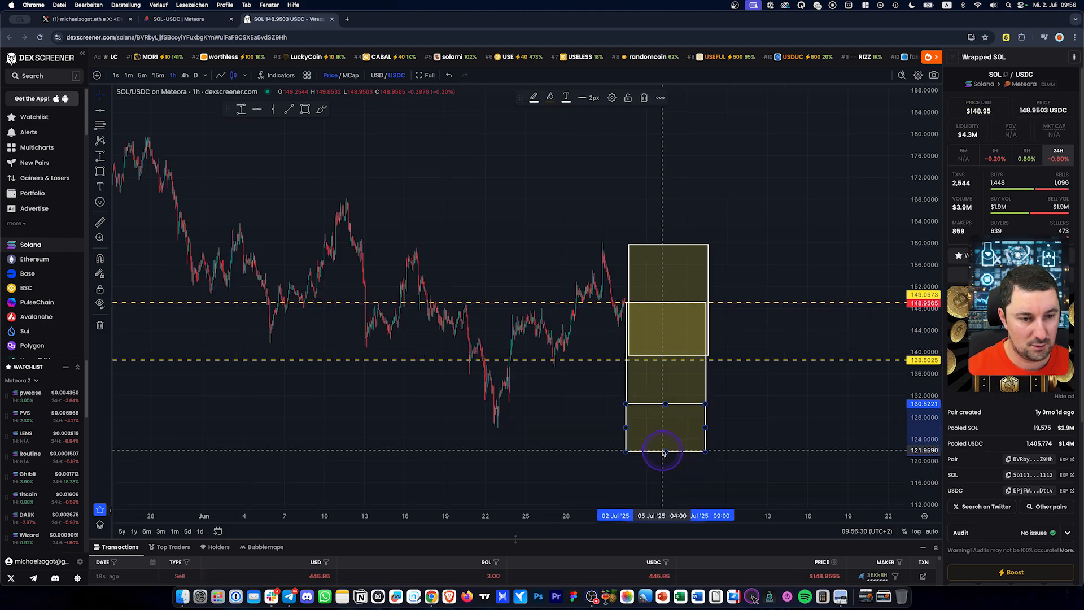
pyautogui.moveTo(666, 449); pyautogui.dragTo(668, 496)
pyautogui.click(786, 431)
pyautogui.scroll(-2, 799, 418)
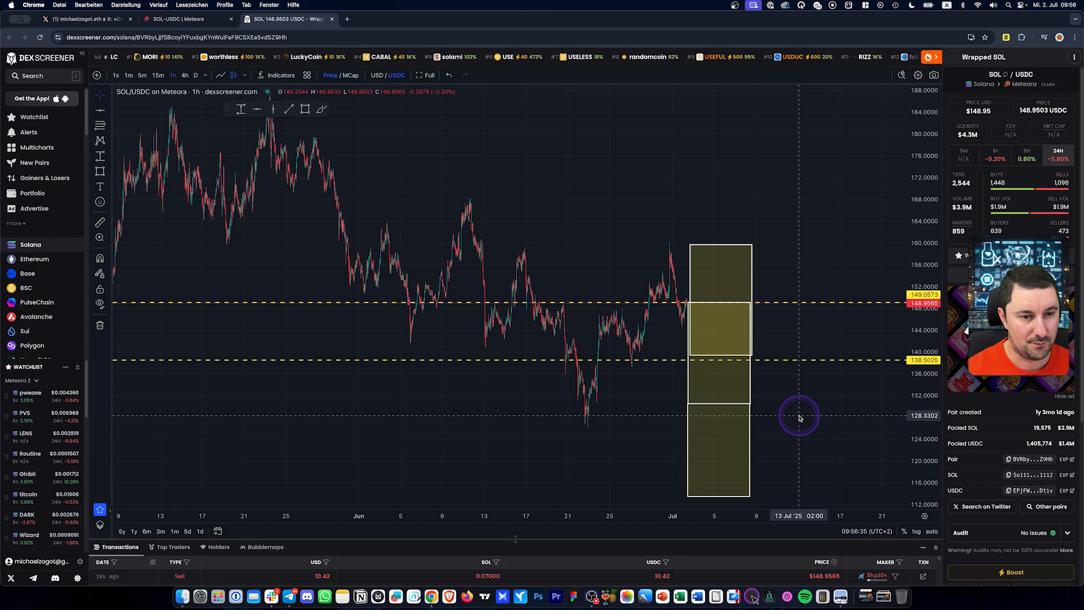
pyautogui.moveTo(725, 335); pyautogui.dragTo(528, 249)
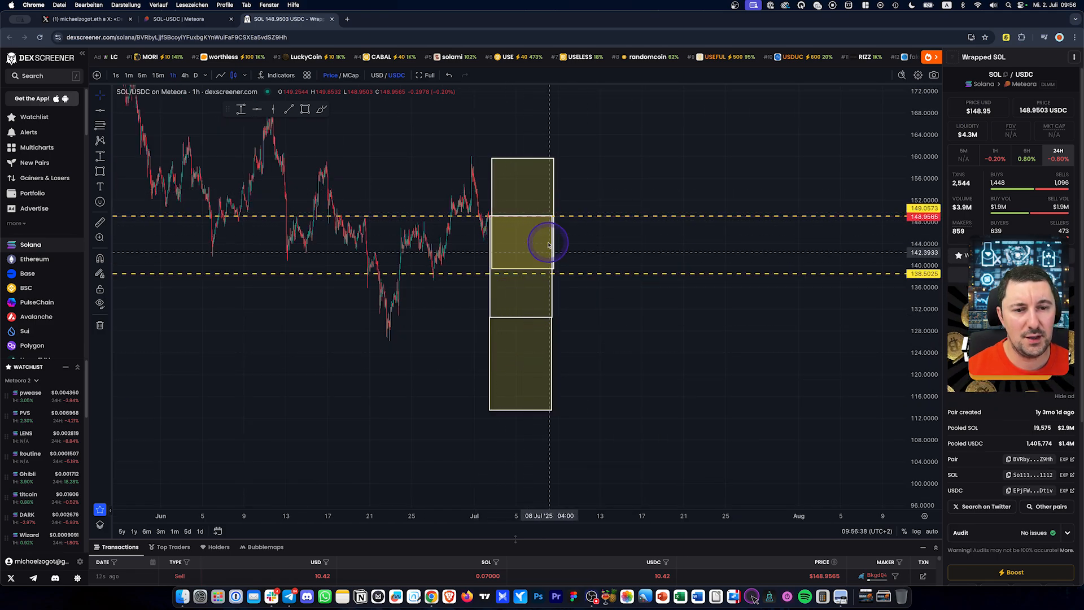
# Write the numbers 1, 2 and 3 in the range boxes with the brush
pyautogui.click(321, 109)
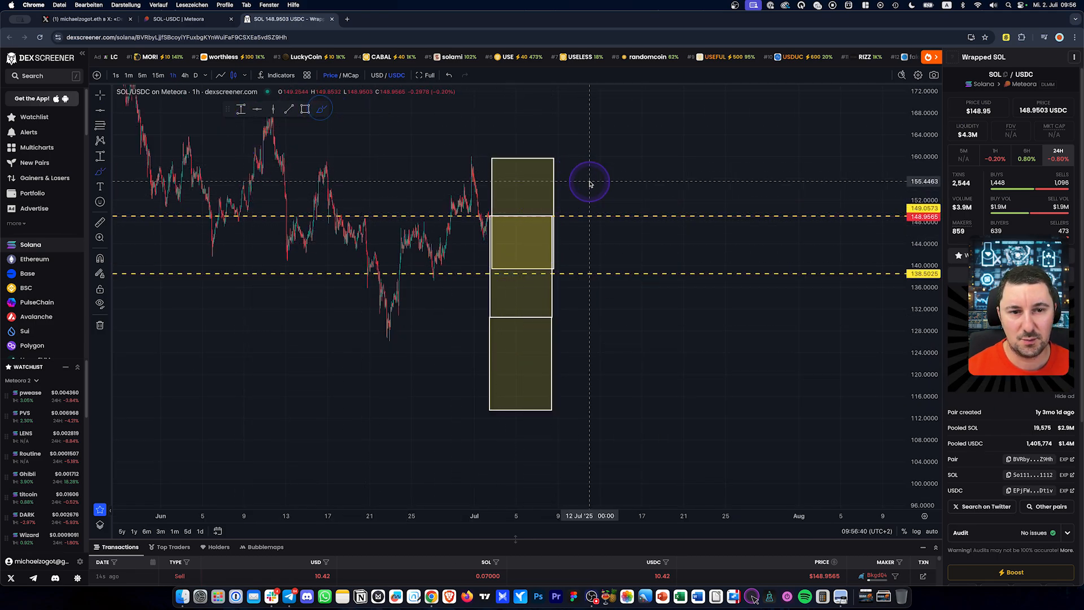
pyautogui.moveTo(518, 194); pyautogui.dragTo(532, 193)
pyautogui.moveTo(515, 243); pyautogui.dragTo(539, 252)
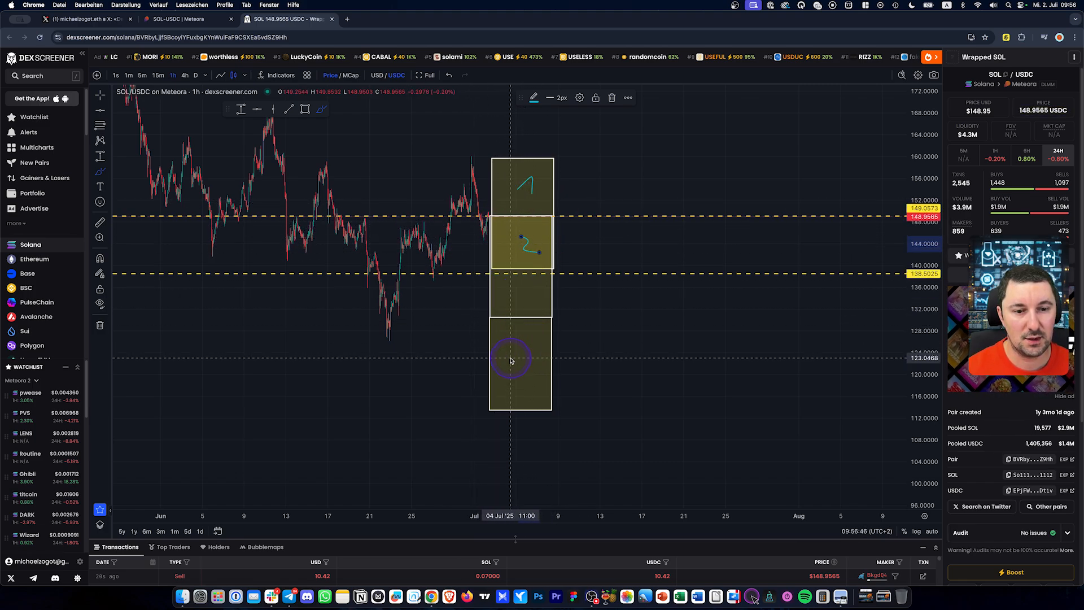
pyautogui.moveTo(514, 352)
pyautogui.mouseDown()
pyautogui.moveTo(535, 366)
pyautogui.moveTo(486, 372)
pyautogui.mouseUp()
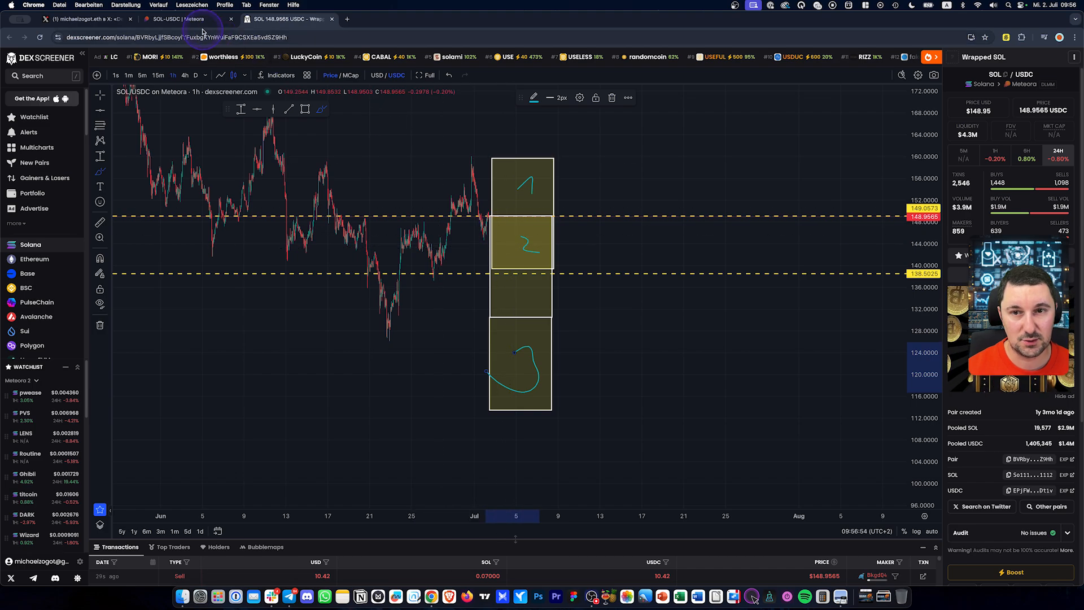
pyautogui.press('super+alt+Left')
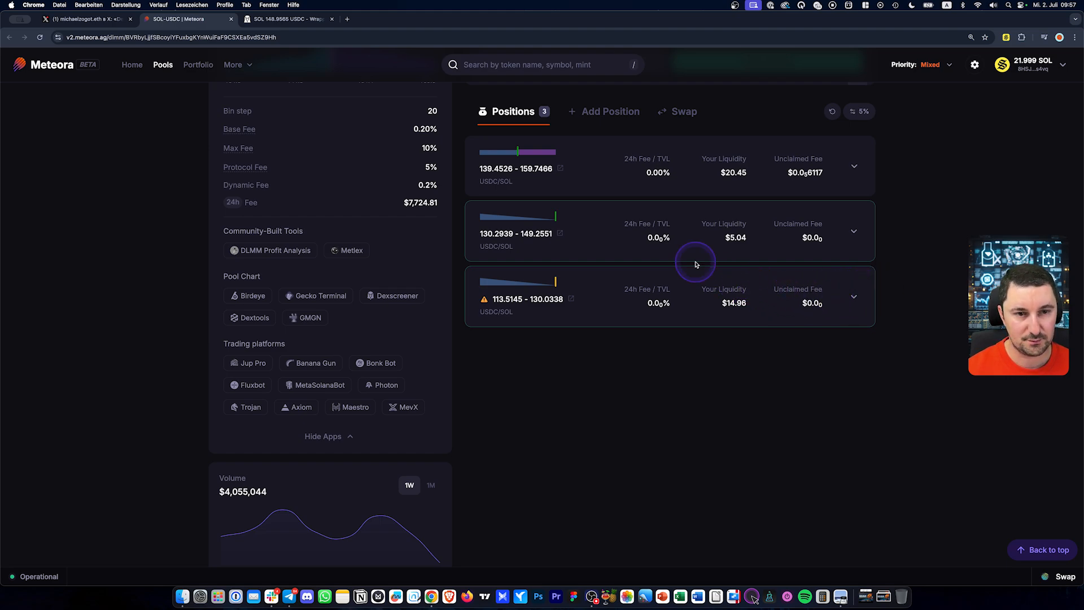
# Check the DEX Screener range plan, then open Meteora's pools overview in a new tab
pyautogui.scroll(3, 696, 260)
pyautogui.click(291, 19)
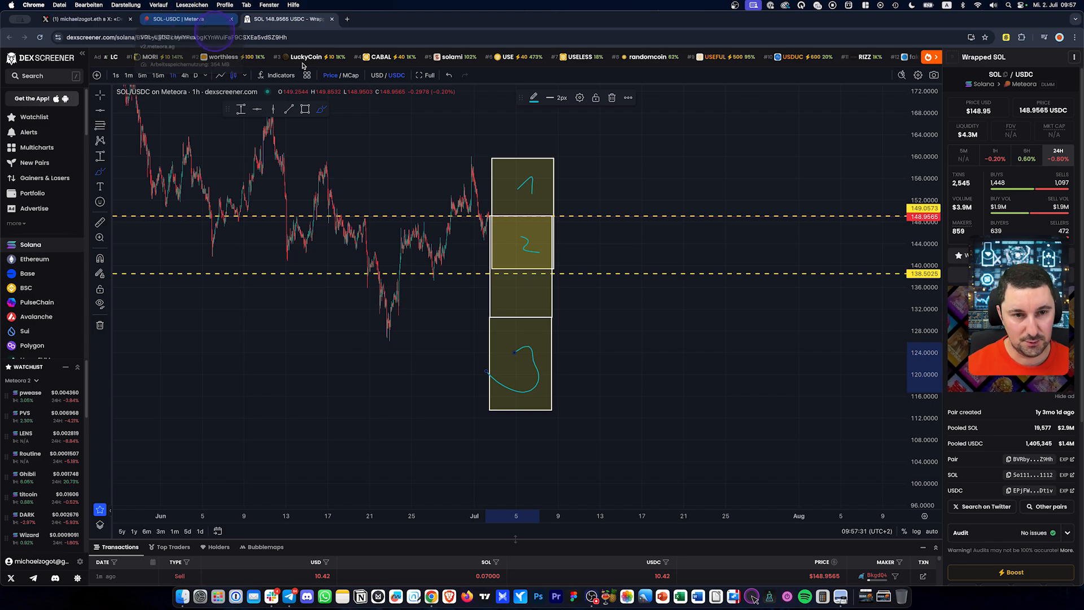
pyautogui.click(188, 21)
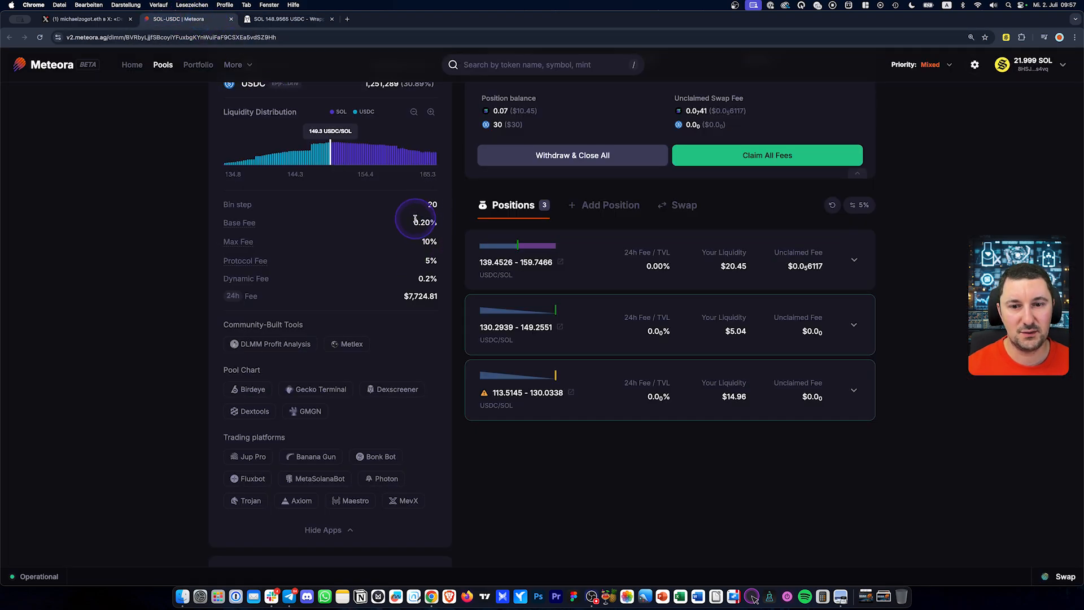
pyautogui.scroll(3, 424, 217)
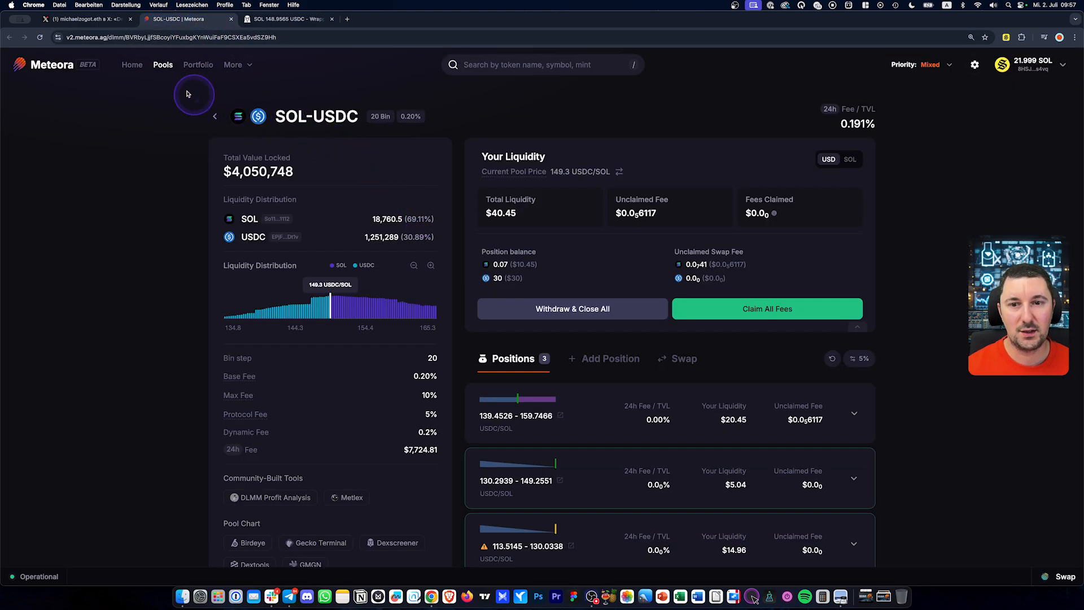
pyautogui.click(163, 65)
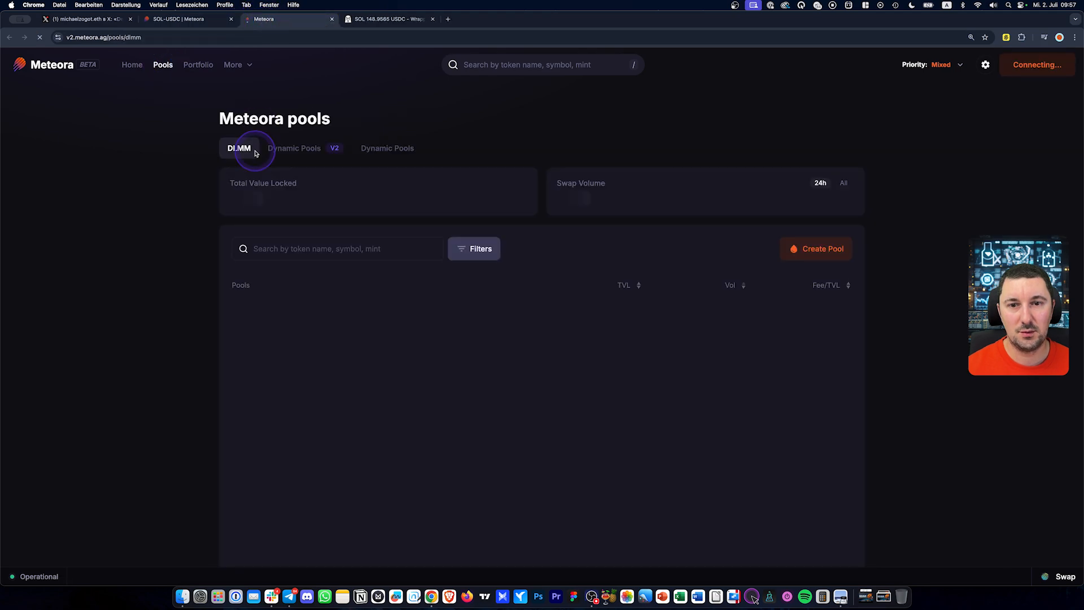
# Find and open the 80 bin-step, 0.04% SOL-USDC DLMM pool
pyautogui.click(142, 298)
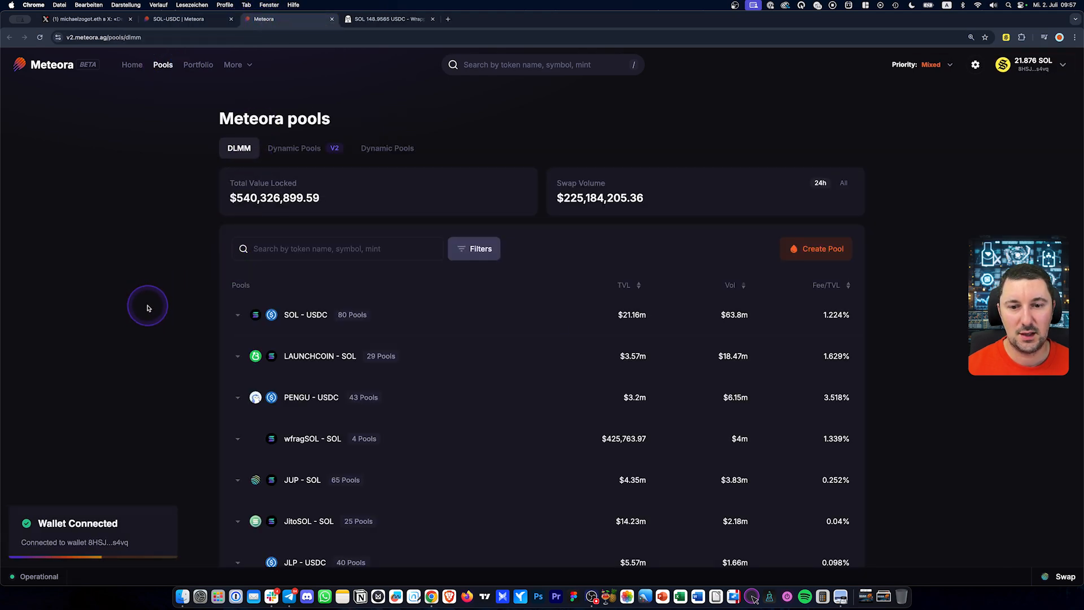
pyautogui.click(402, 316)
pyautogui.scroll(-2, 482, 359)
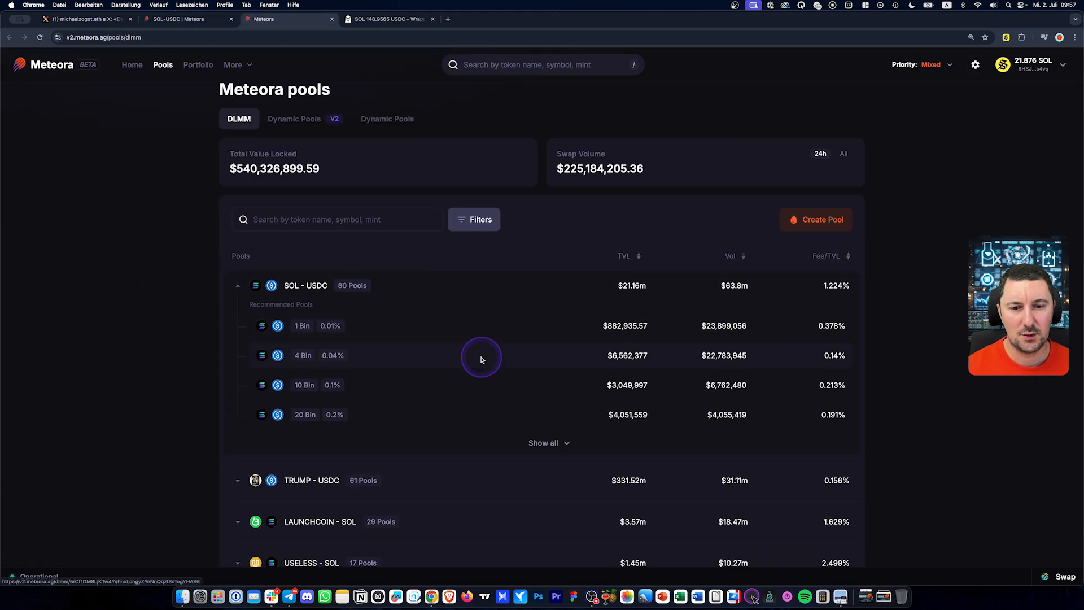
pyautogui.click(545, 405)
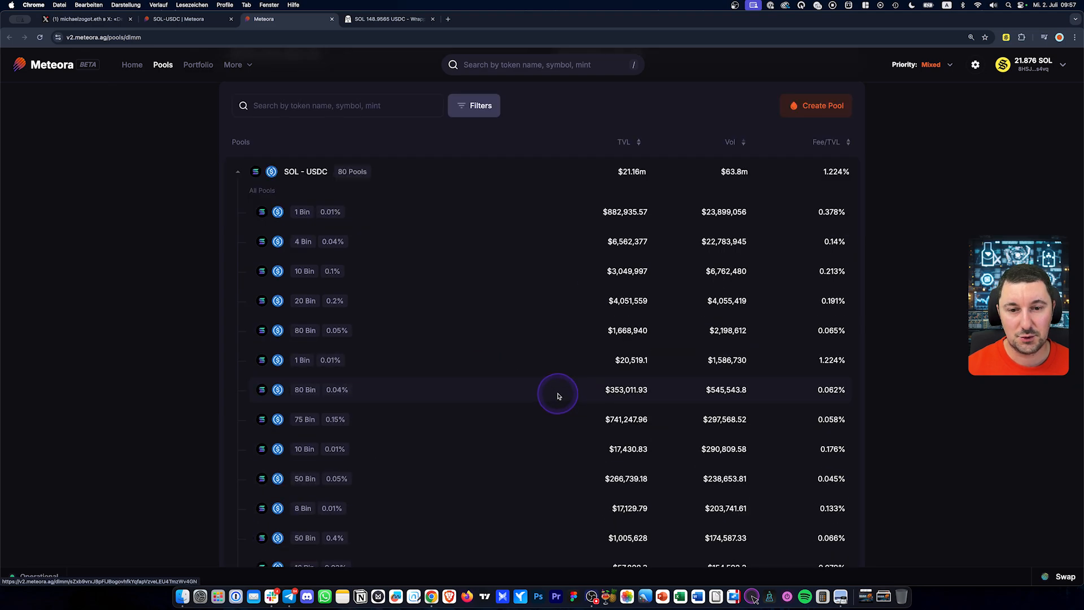
pyautogui.scroll(2, 531, 384)
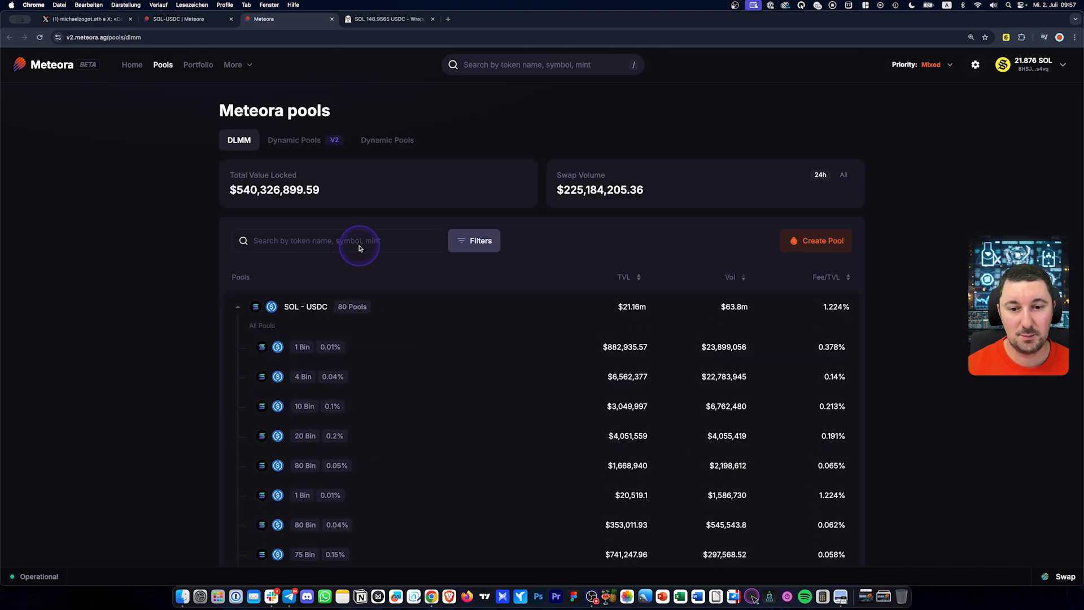
pyautogui.scroll(-5, 362, 289)
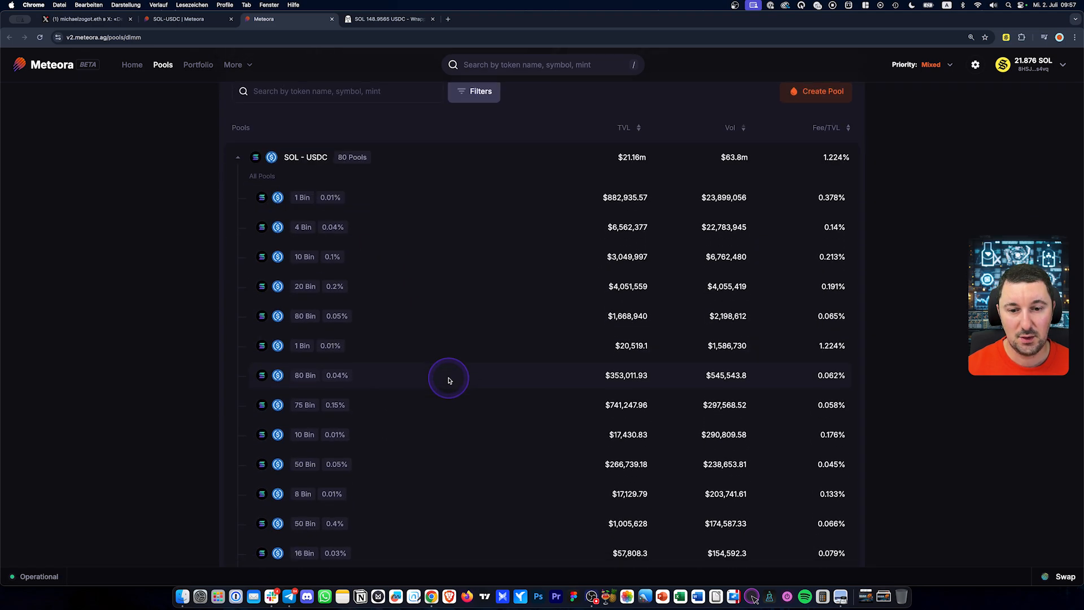
pyautogui.click(388, 375)
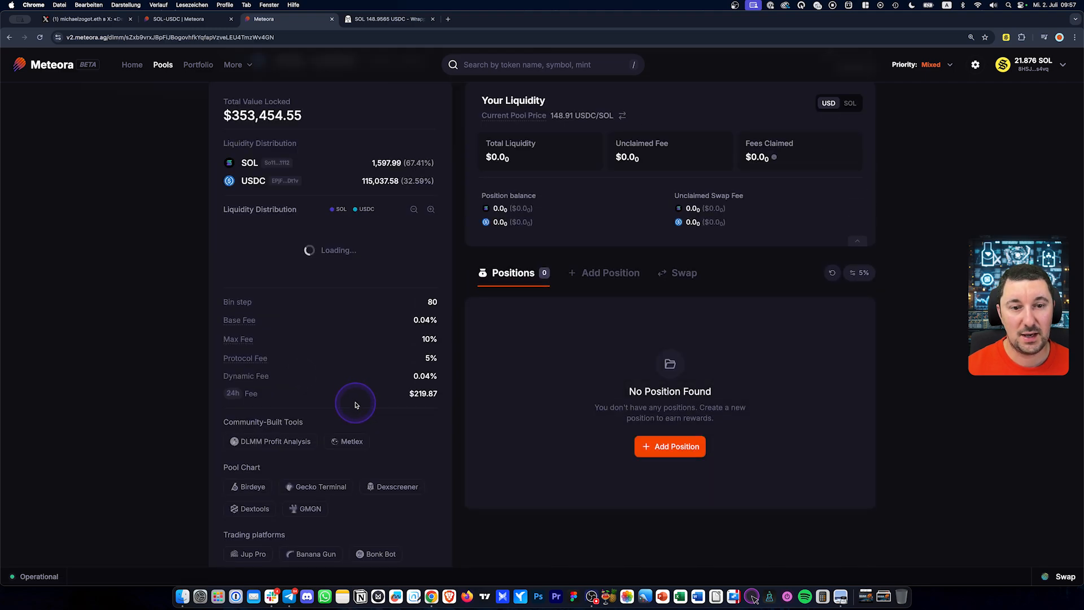
# In Add Position, try 20 USDC, reset it to 0, and review the 86.6–148.91 range
pyautogui.click(609, 278)
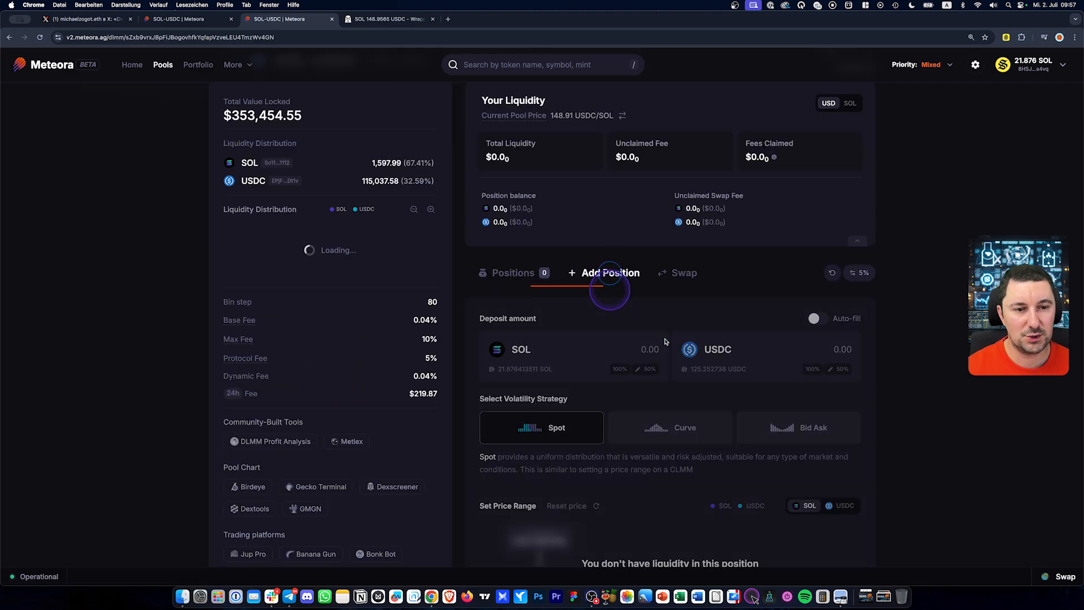
pyautogui.click(811, 346)
pyautogui.write('20')
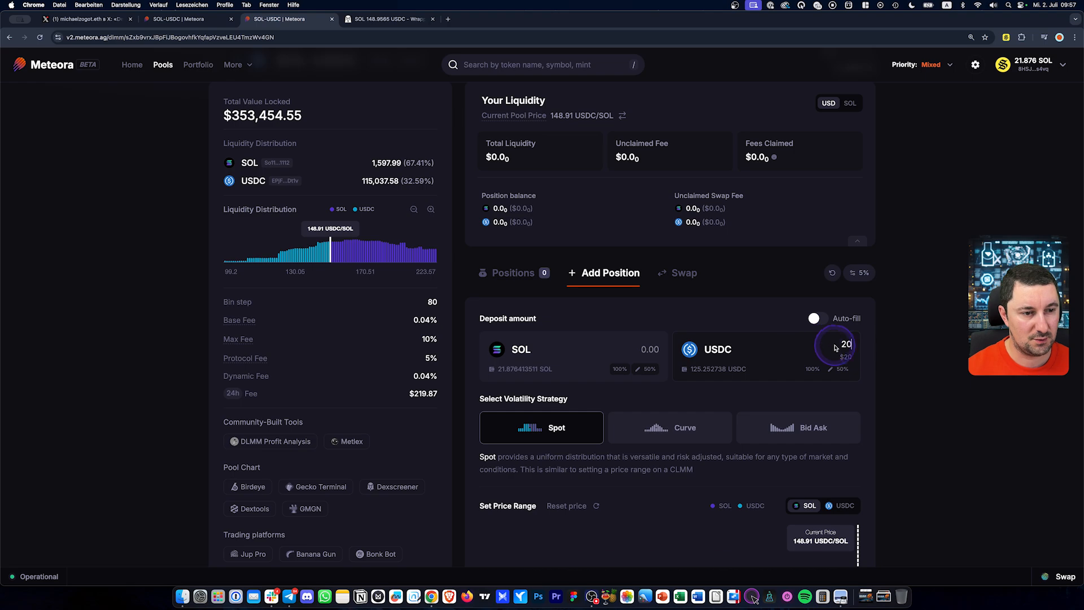
pyautogui.doubleClick(848, 343)
pyautogui.press('BackSpace')
pyautogui.write('0')
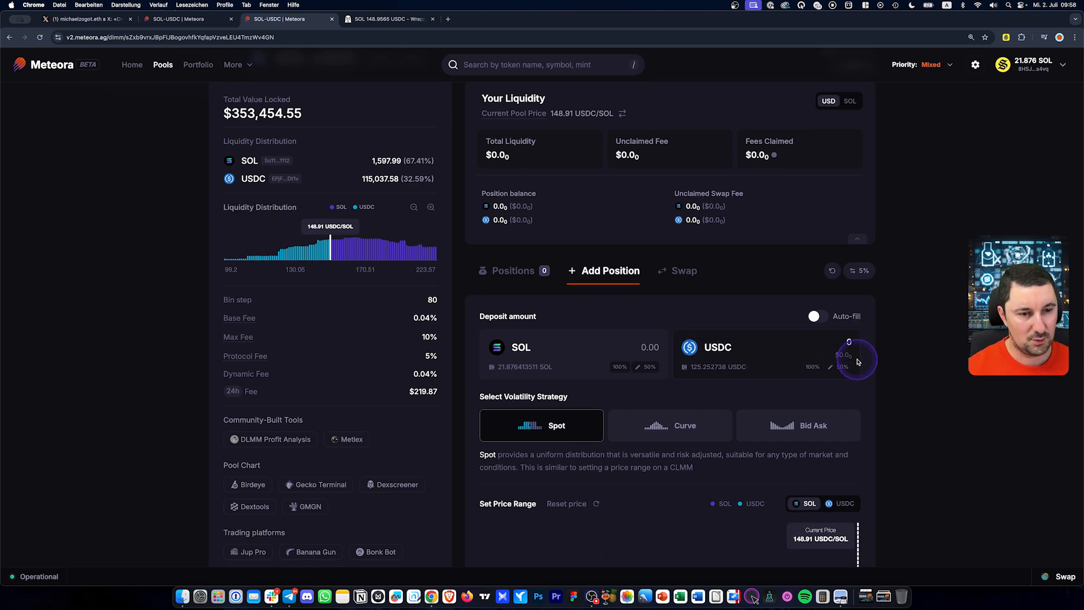
pyautogui.scroll(-5, 853, 355)
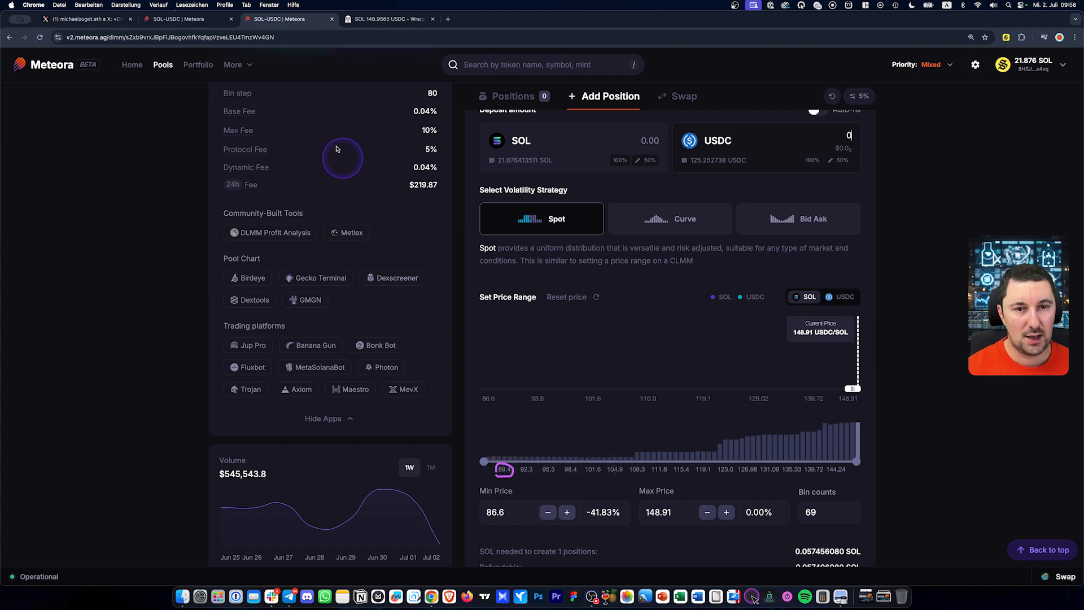
pyautogui.click(384, 19)
pyautogui.moveTo(630, 160); pyautogui.dragTo(562, 141)
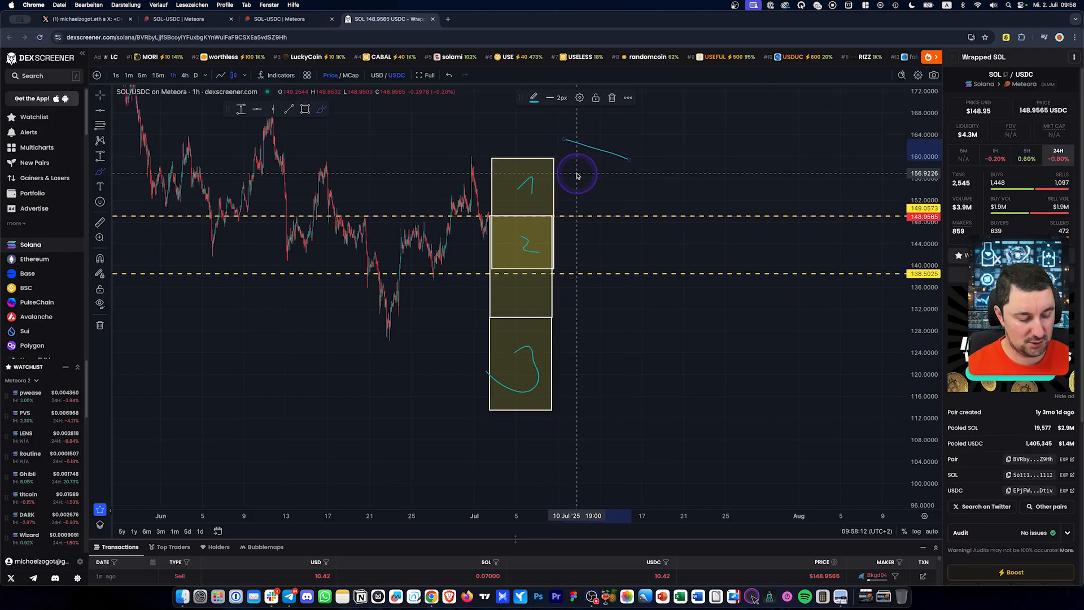
# Measure the drop from about 159.47 to 89 against Meteora's range, then remove it
pyautogui.press('BackSpace')
pyautogui.click(100, 96)
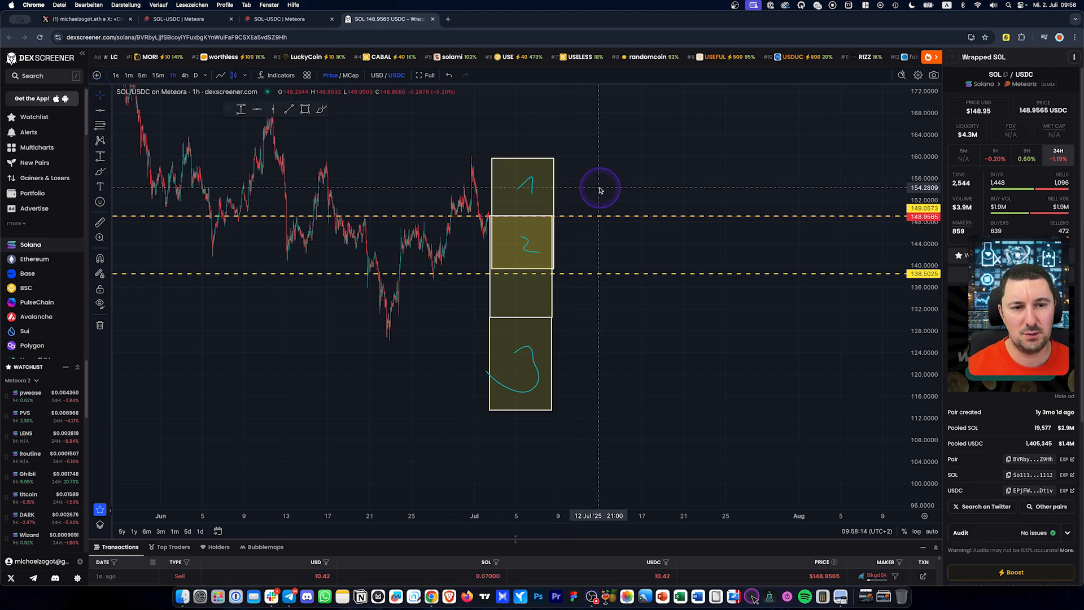
pyautogui.moveTo(600, 190); pyautogui.dragTo(579, 162)
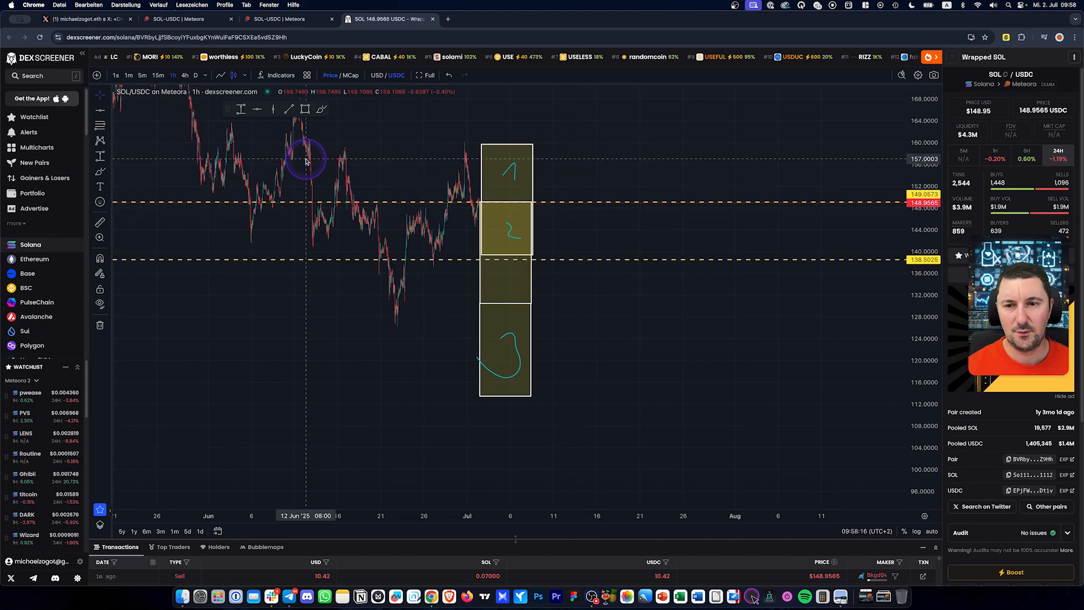
pyautogui.click(241, 109)
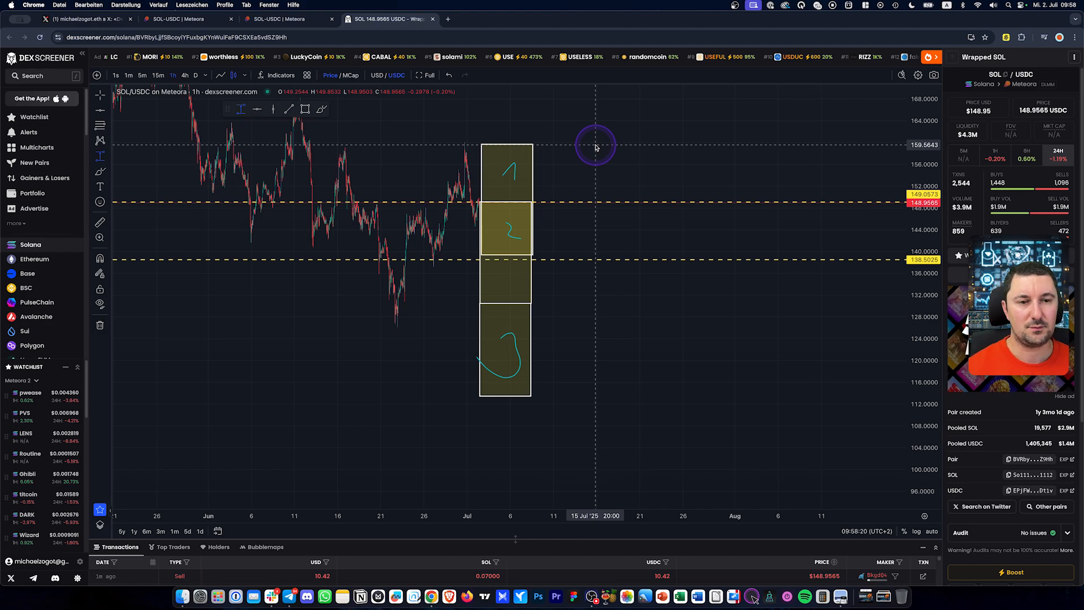
pyautogui.moveTo(596, 146); pyautogui.dragTo(654, 480)
pyautogui.click(654, 480)
pyautogui.scroll(-1, 946, 303)
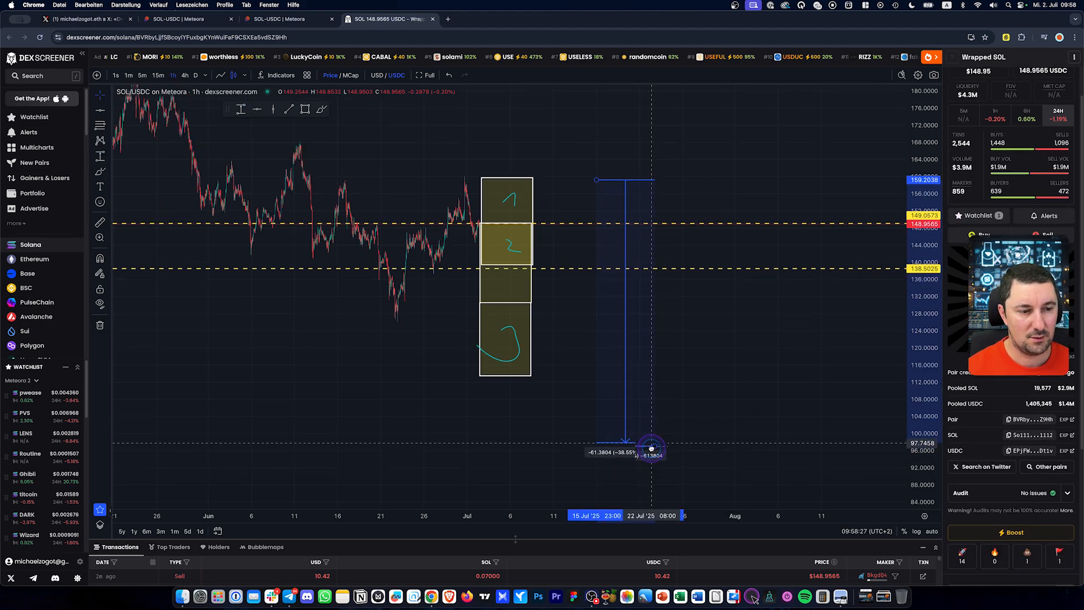
pyautogui.moveTo(651, 447); pyautogui.dragTo(649, 478)
pyautogui.moveTo(598, 214); pyautogui.dragTo(596, 181)
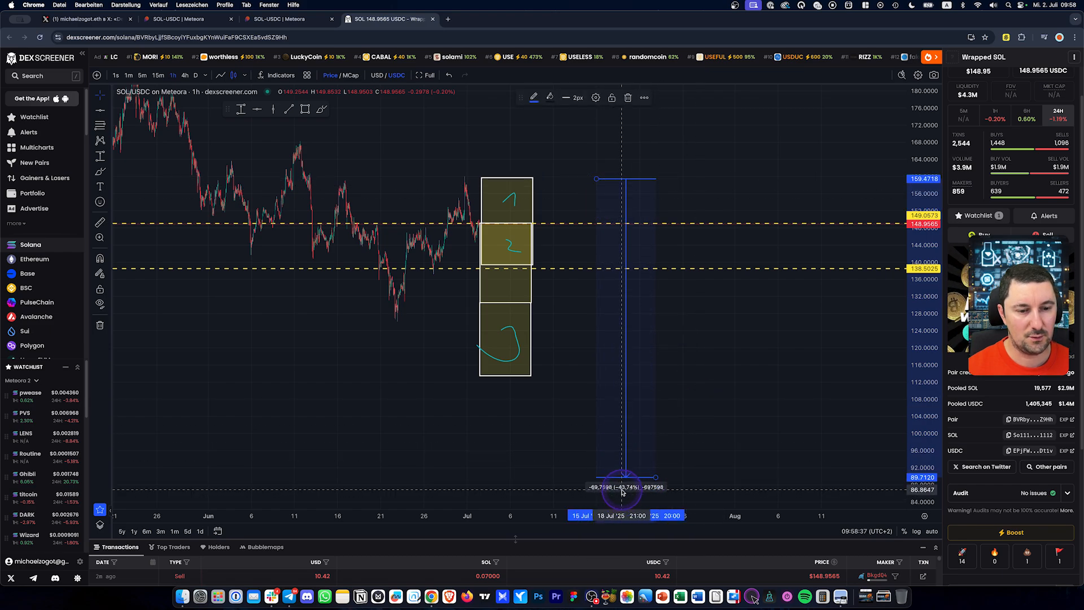
pyautogui.click(294, 22)
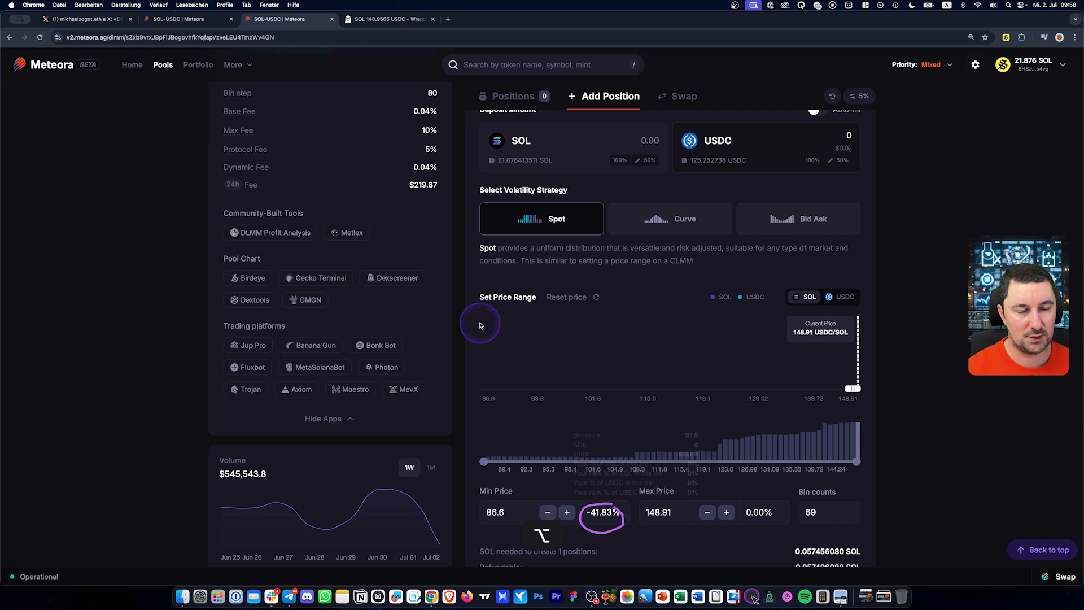
pyautogui.click(387, 21)
pyautogui.click(626, 187)
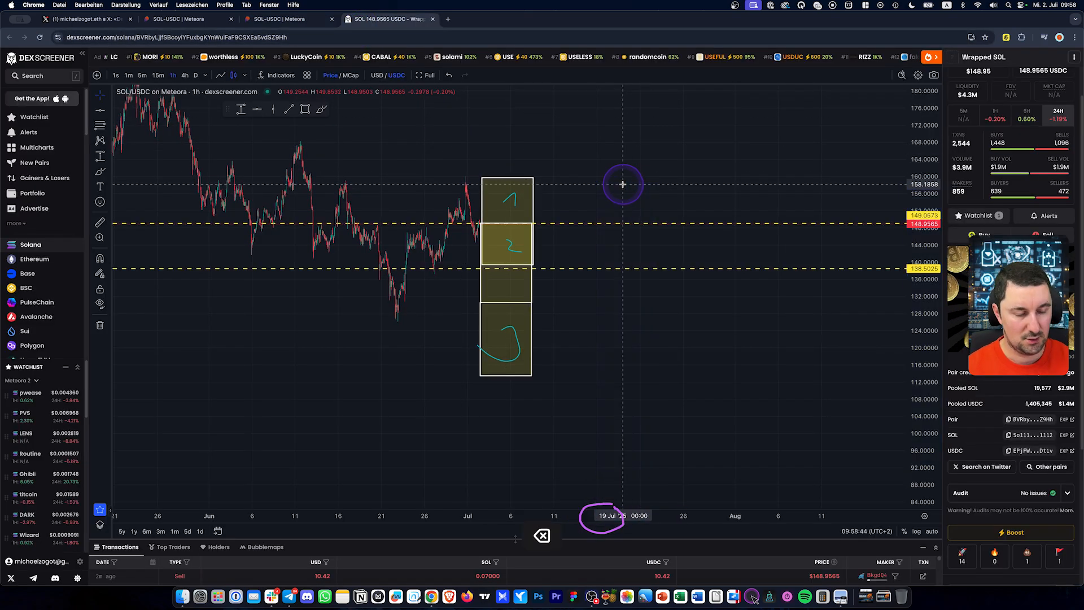
# Draw a tall rectangle from about 159 to 89 and label it 80
pyautogui.click(305, 109)
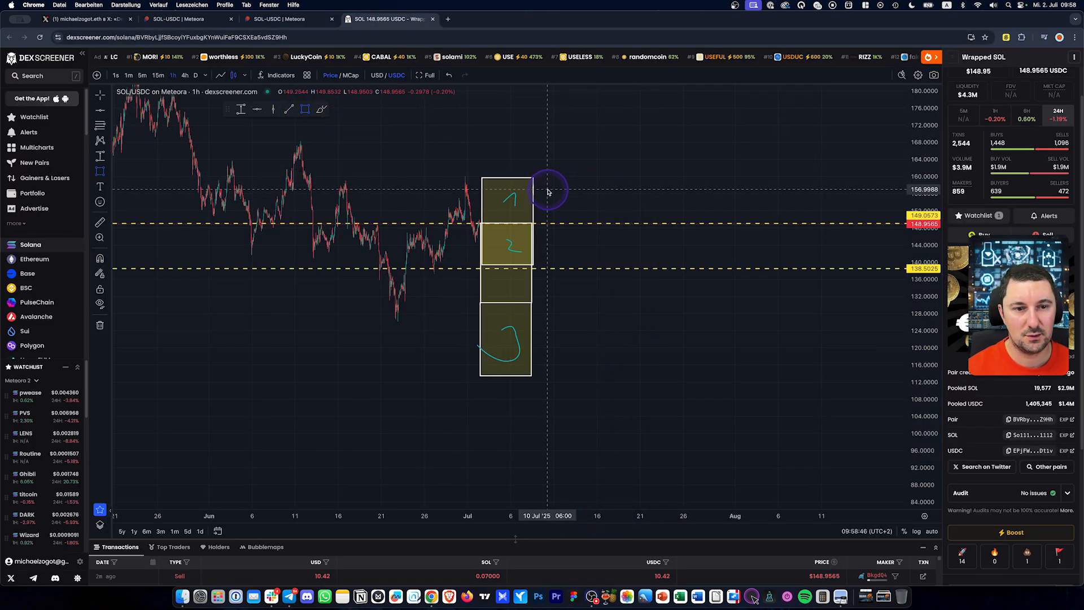
pyautogui.moveTo(550, 178)
pyautogui.mouseDown()
pyautogui.moveTo(603, 404)
pyautogui.moveTo(610, 474)
pyautogui.moveTo(605, 487)
pyautogui.moveTo(596, 450)
pyautogui.moveTo(600, 480)
pyautogui.mouseUp()
pyautogui.doubleClick(597, 307)
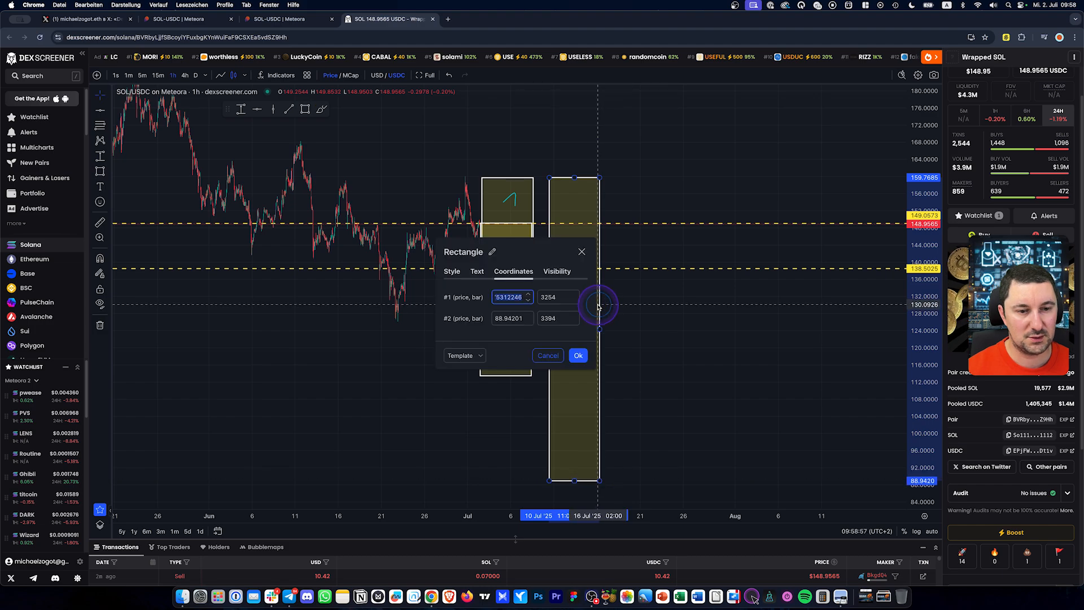
pyautogui.click(477, 271)
pyautogui.click(482, 328)
pyautogui.click(577, 398)
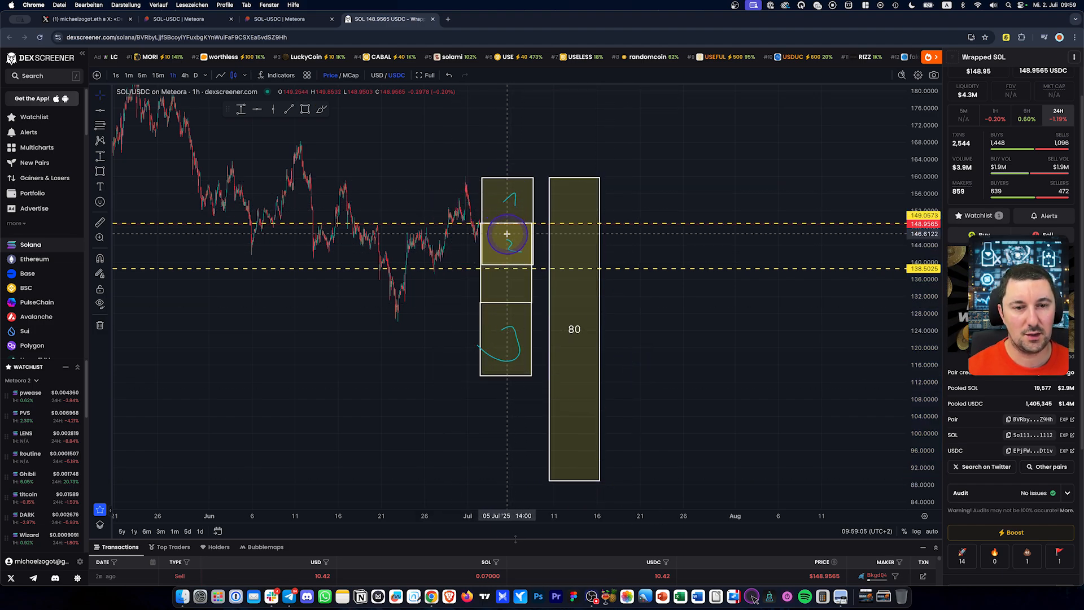
pyautogui.click(583, 332)
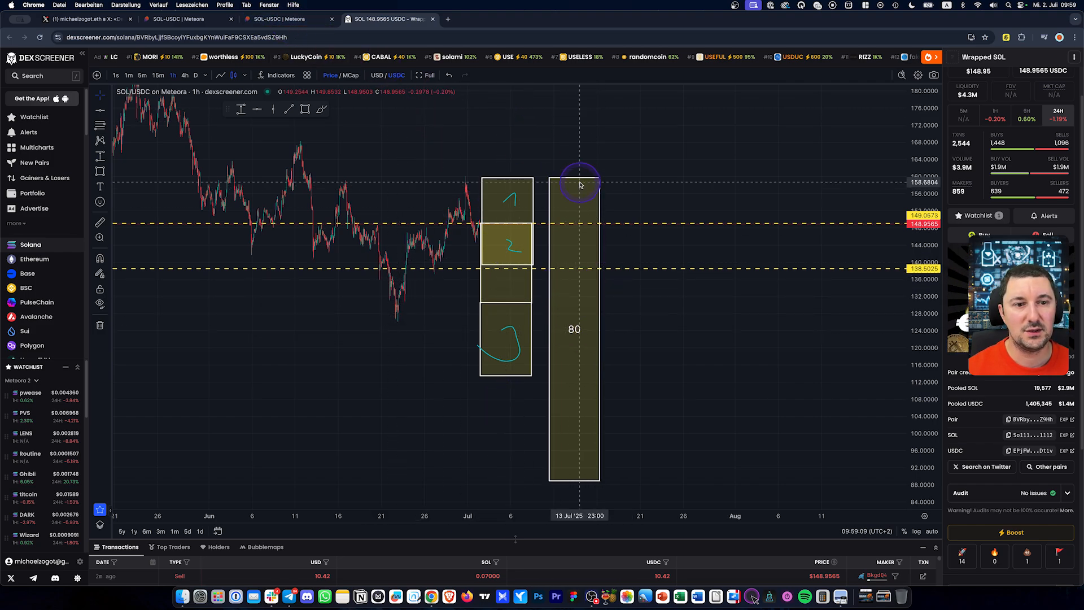
pyautogui.moveTo(580, 176)
pyautogui.mouseDown()
pyautogui.moveTo(516, 175)
pyautogui.moveTo(579, 181)
pyautogui.mouseUp()
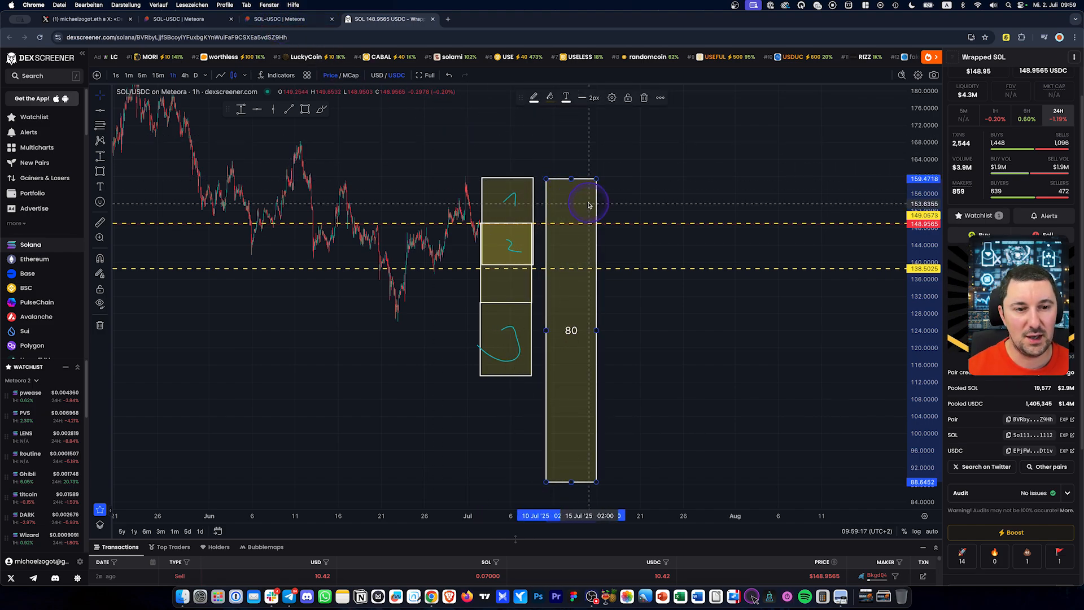
pyautogui.click(180, 25)
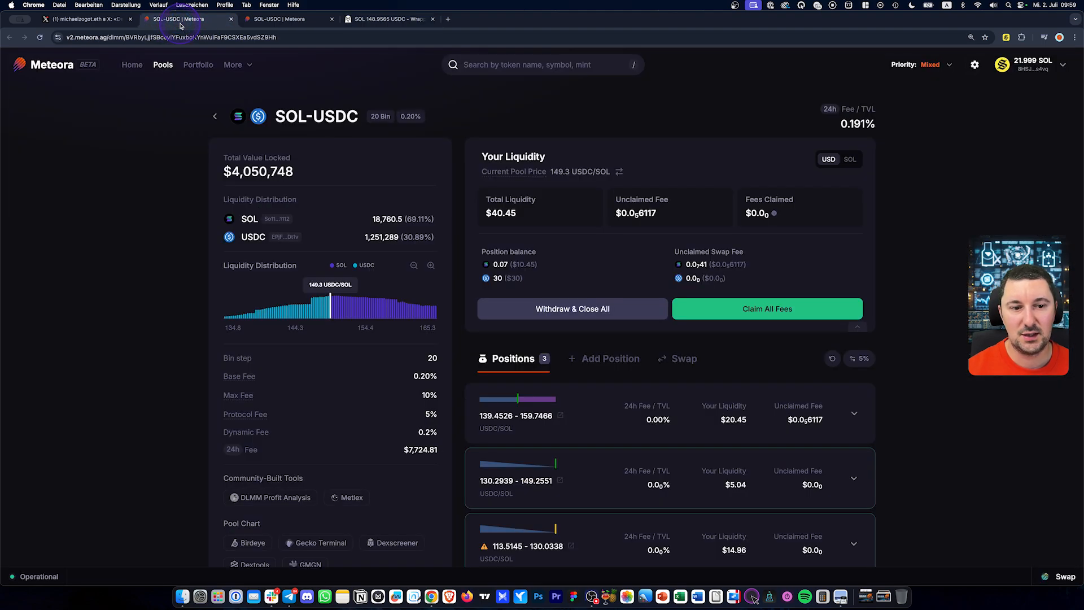
# In the 80-bin pool's form, choose Bid Ask and enter a 10 USDC deposit
pyautogui.scroll(-3, 692, 333)
pyautogui.scroll(3, 764, 368)
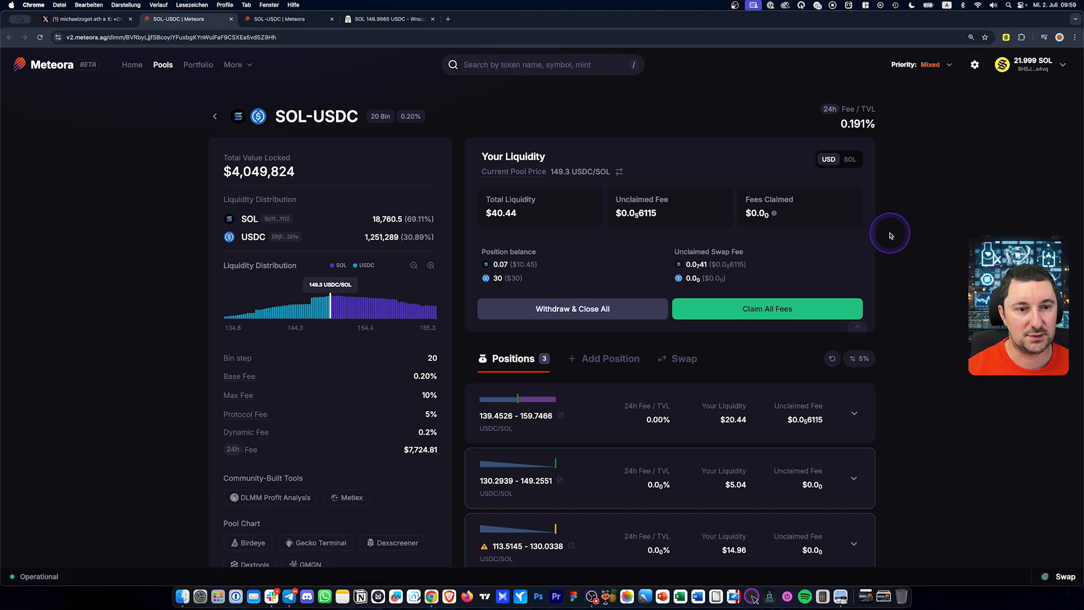
pyautogui.hotkey('ctrl', 'Tab')
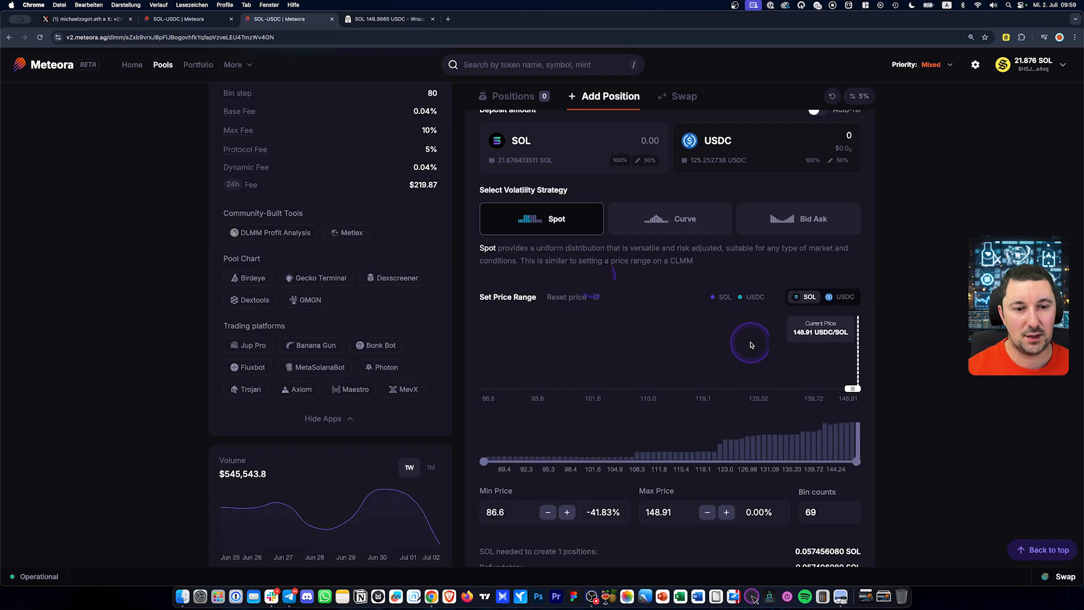
pyautogui.click(783, 219)
pyautogui.scroll(2, 845, 195)
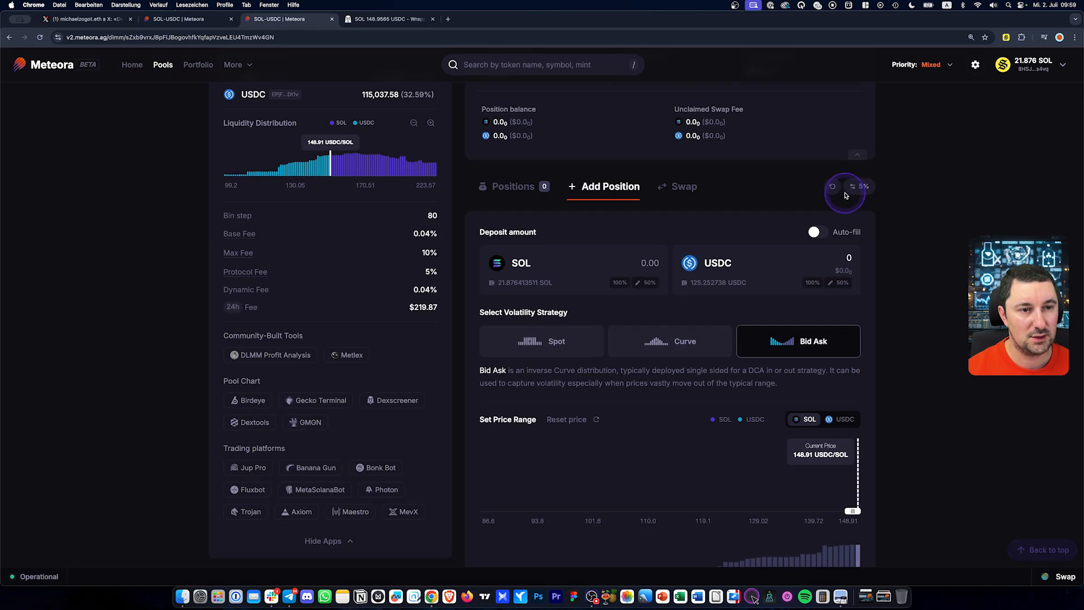
pyautogui.click(842, 257)
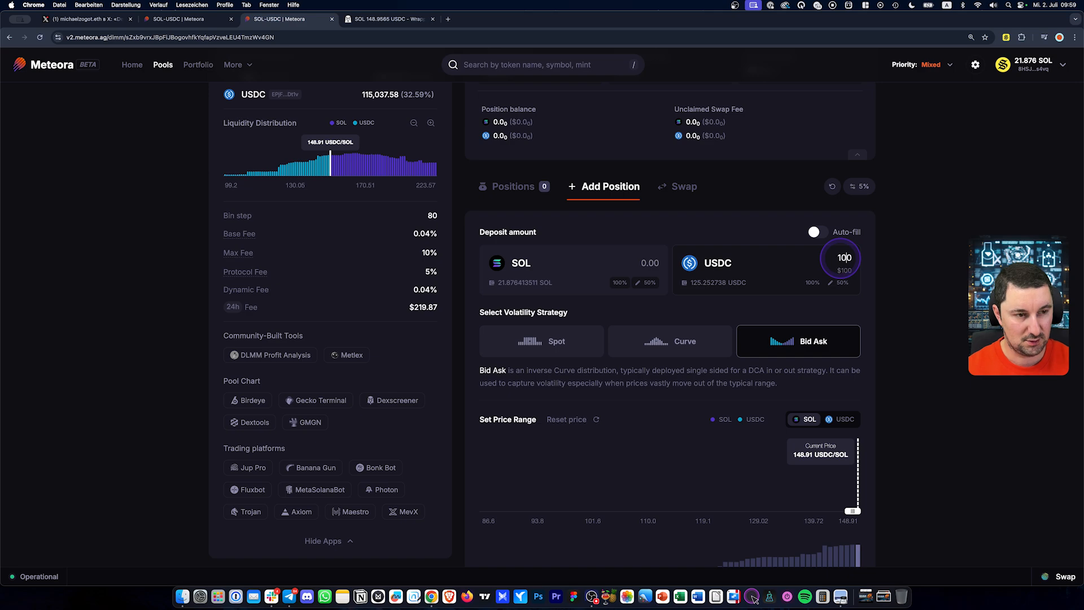
pyautogui.write('10')
pyautogui.press('BackSpace')
pyautogui.scroll(-5, 891, 284)
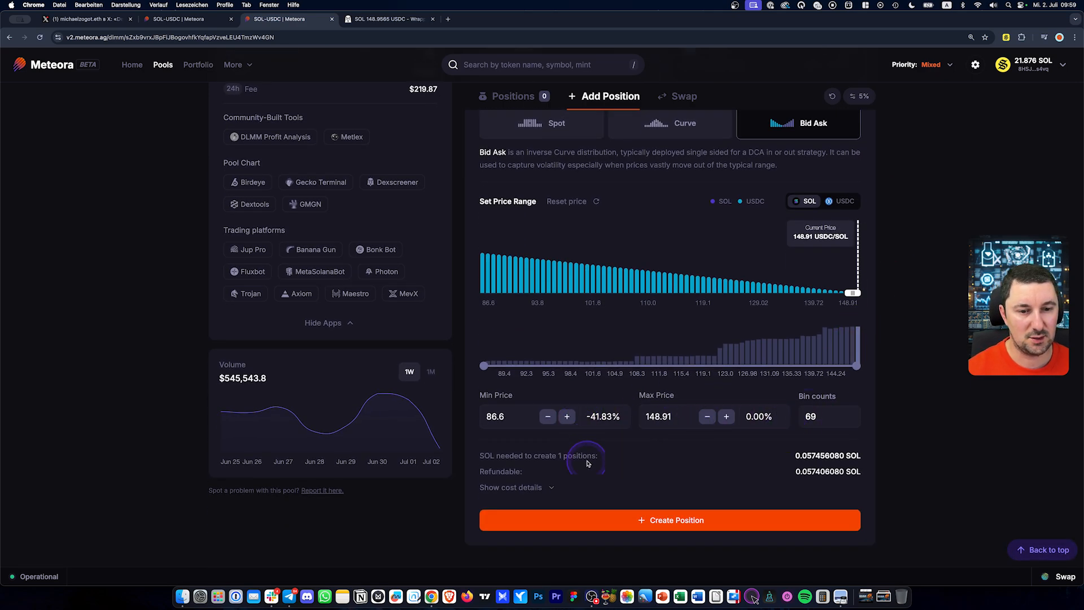
# Create the 86.6197–148.9131 position and confirm its transaction
pyautogui.click(671, 520)
pyautogui.click(485, 419)
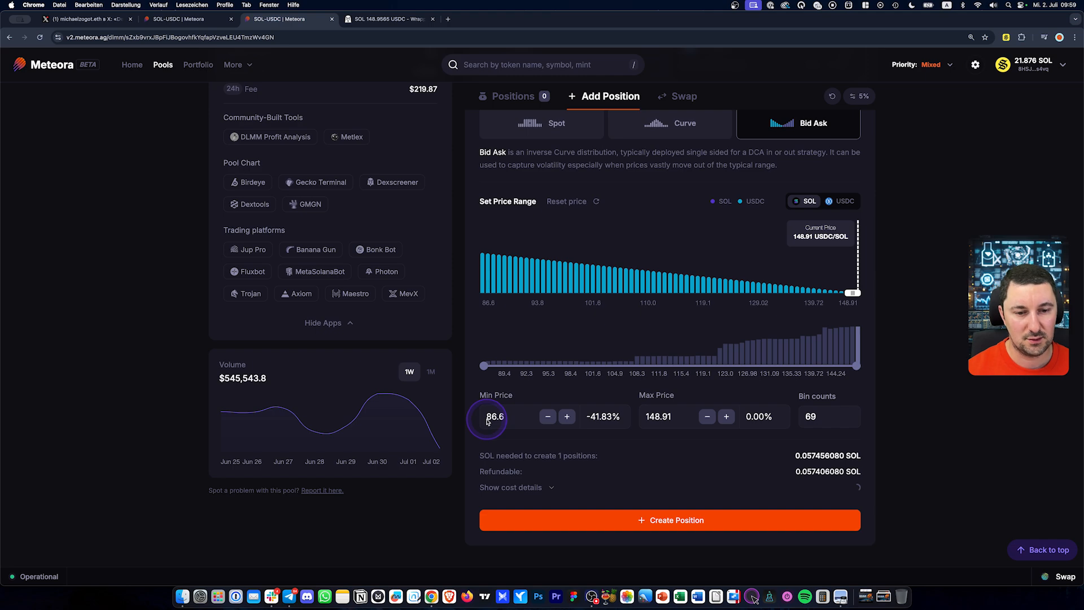
pyautogui.click(679, 526)
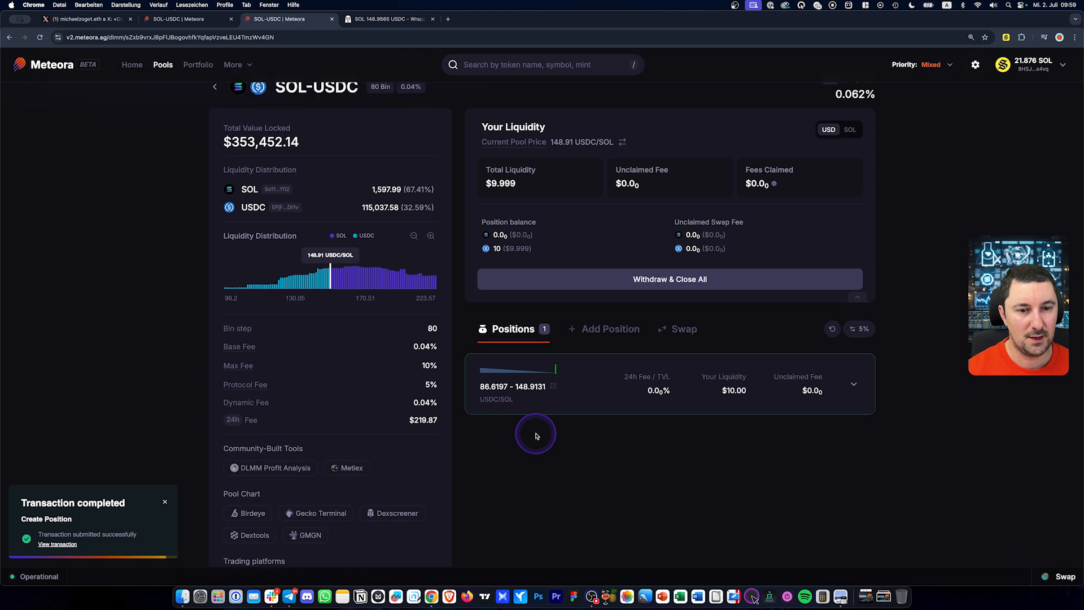
pyautogui.click(203, 20)
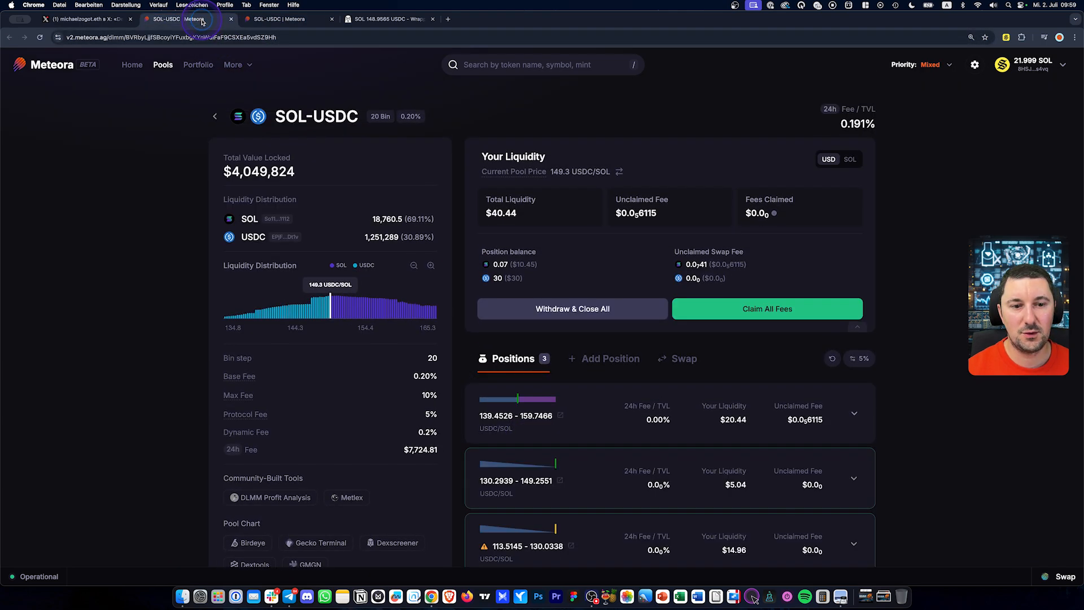
pyautogui.click(278, 20)
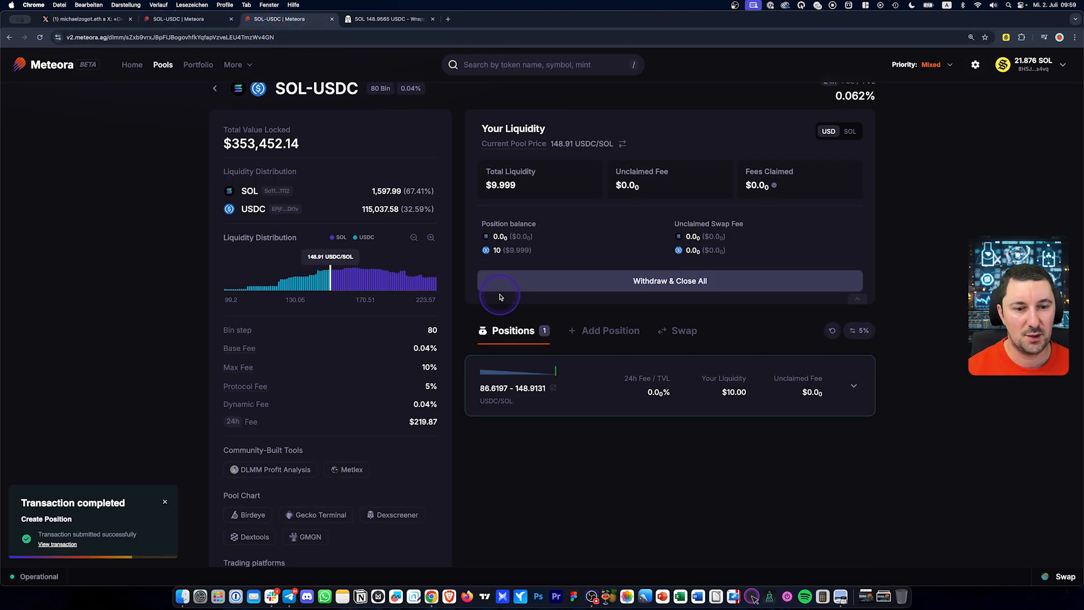
# Review the portfolio's four SOL-USDC positions ($50.44) and check the first position's actions menu
pyautogui.click(197, 66)
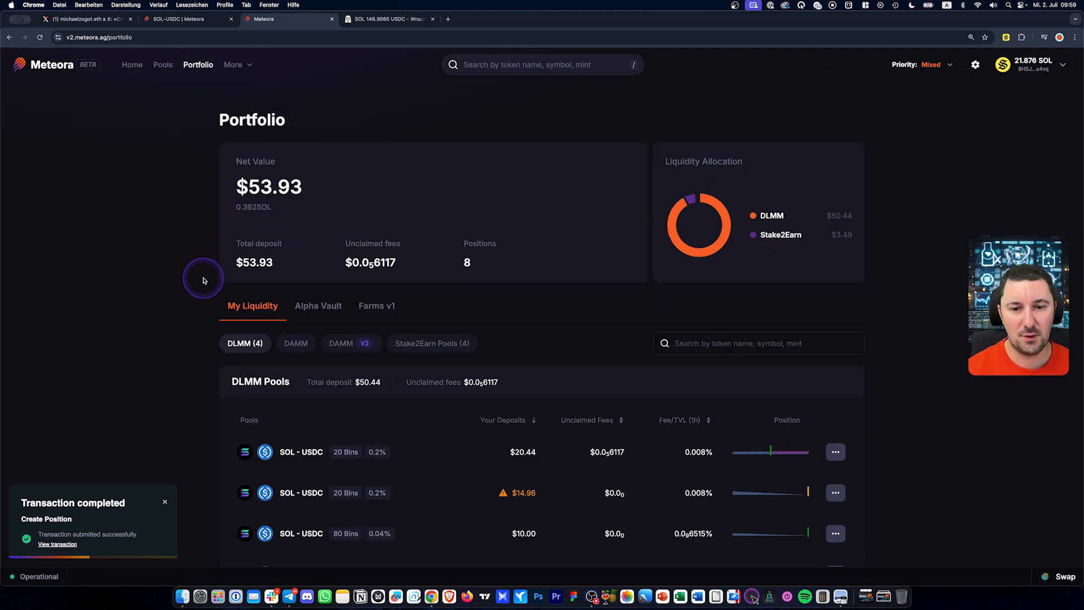
pyautogui.scroll(-2, 175, 315)
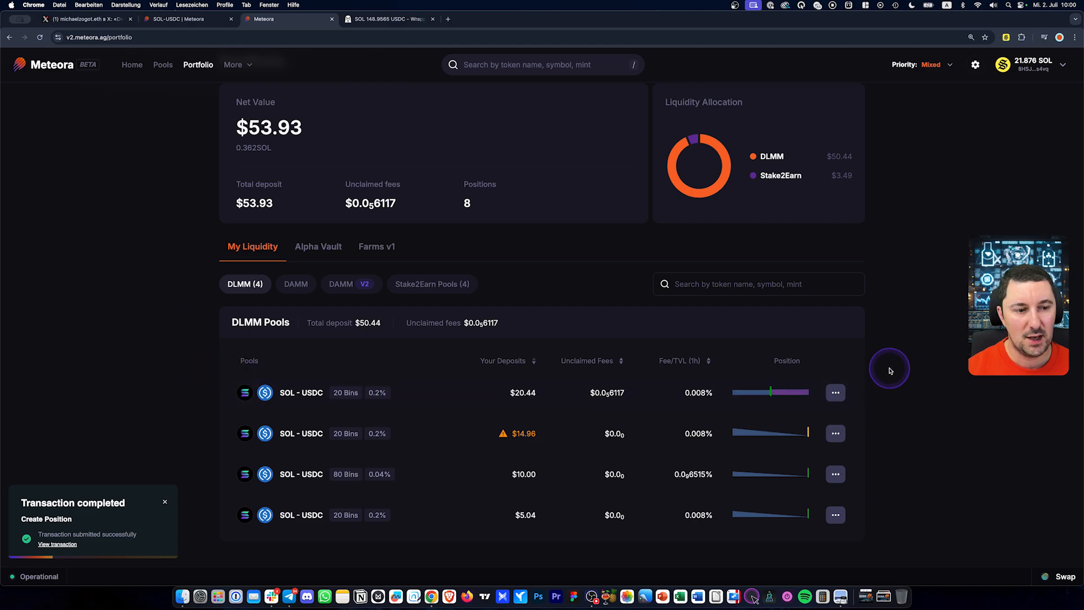
pyautogui.moveTo(256, 351); pyautogui.dragTo(230, 404)
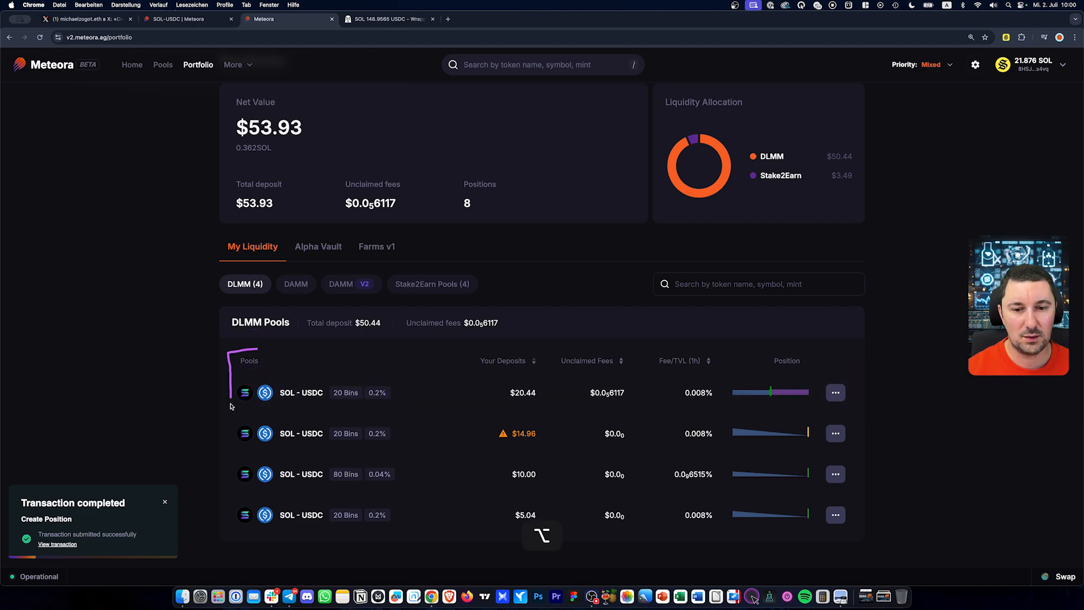
pyautogui.moveTo(230, 527)
pyautogui.mouseDown()
pyautogui.moveTo(435, 541)
pyautogui.moveTo(869, 533)
pyautogui.moveTo(872, 368)
pyautogui.moveTo(315, 358)
pyautogui.mouseUp()
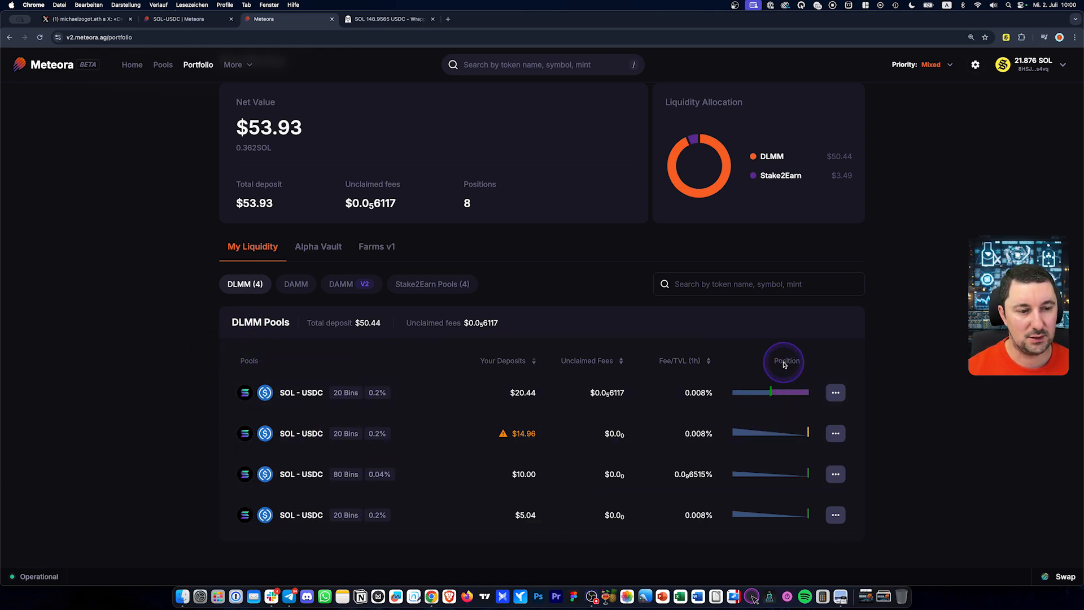
pyautogui.moveTo(782, 398)
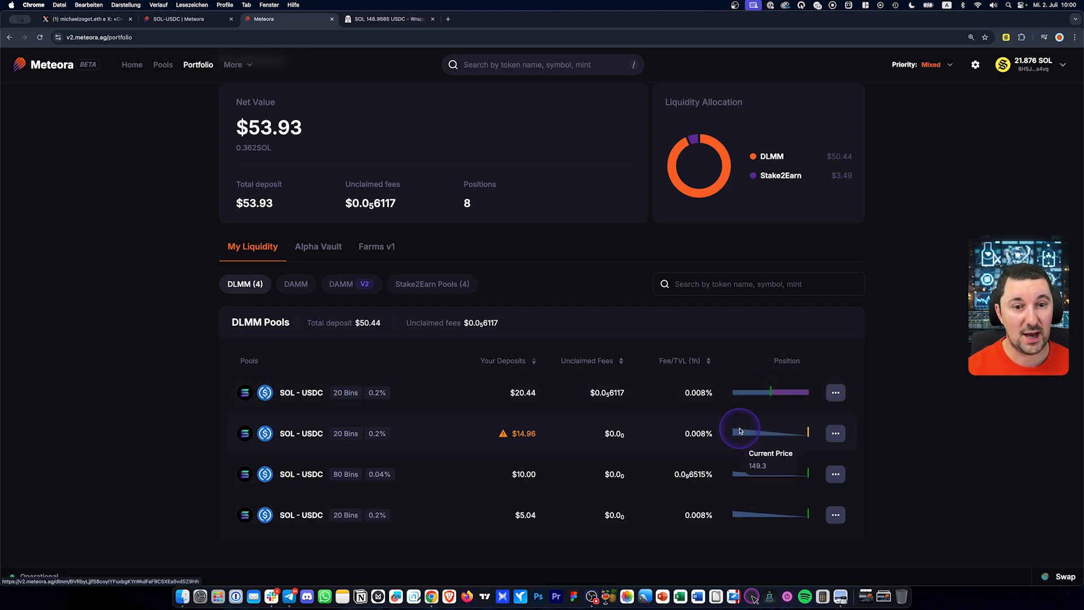
pyautogui.moveTo(748, 400)
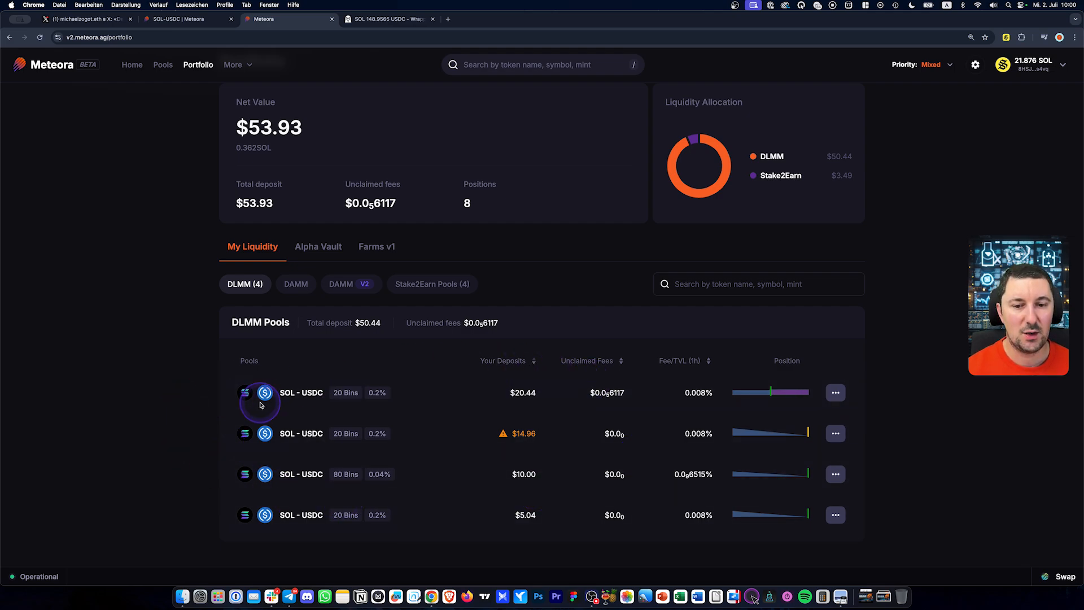
pyautogui.click(836, 392)
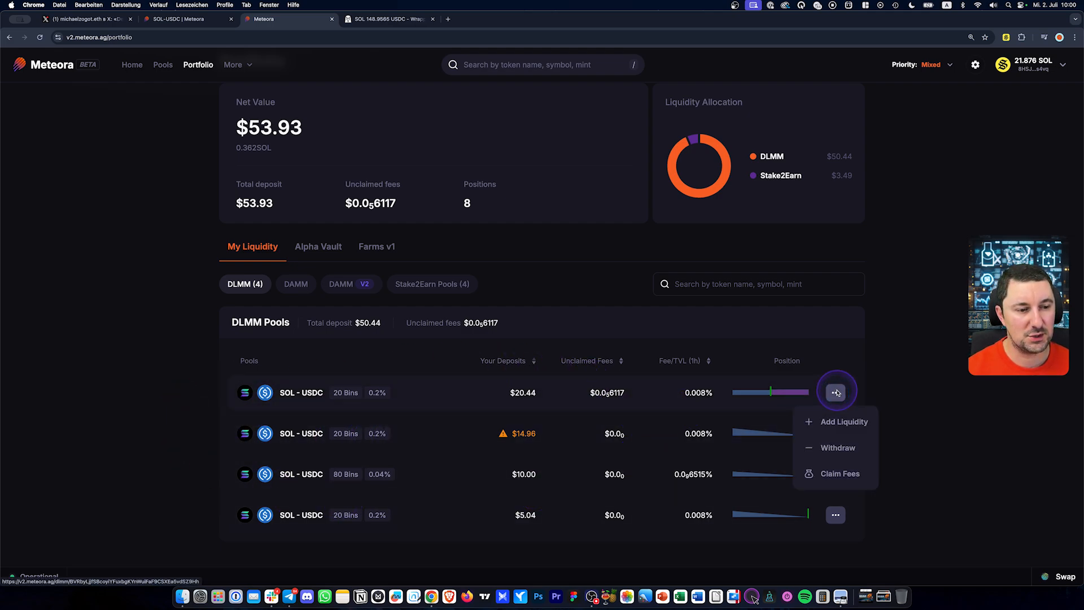
pyautogui.click(843, 477)
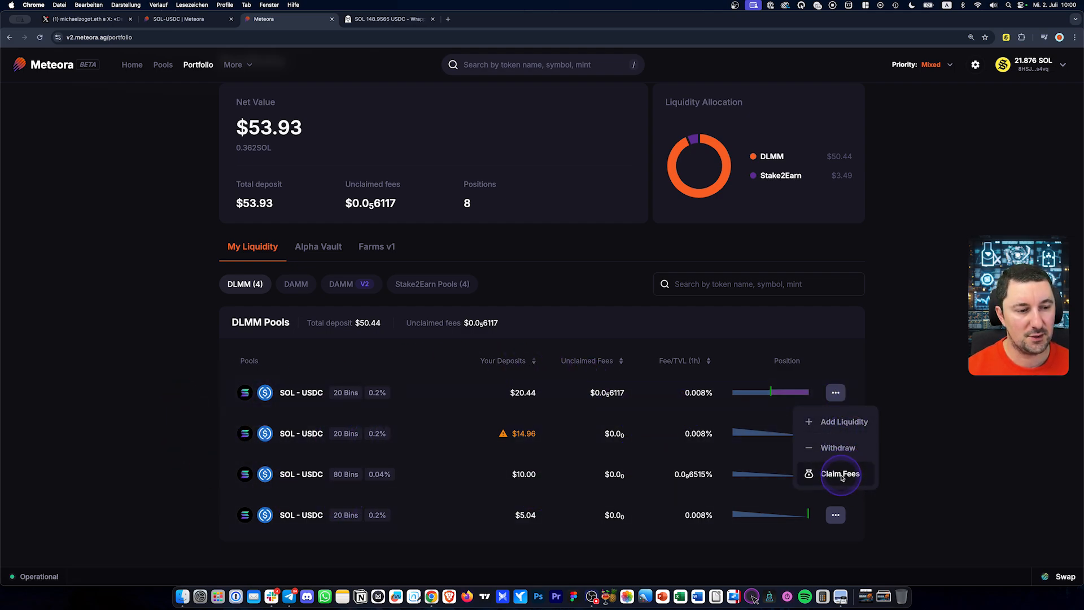
pyautogui.click(921, 446)
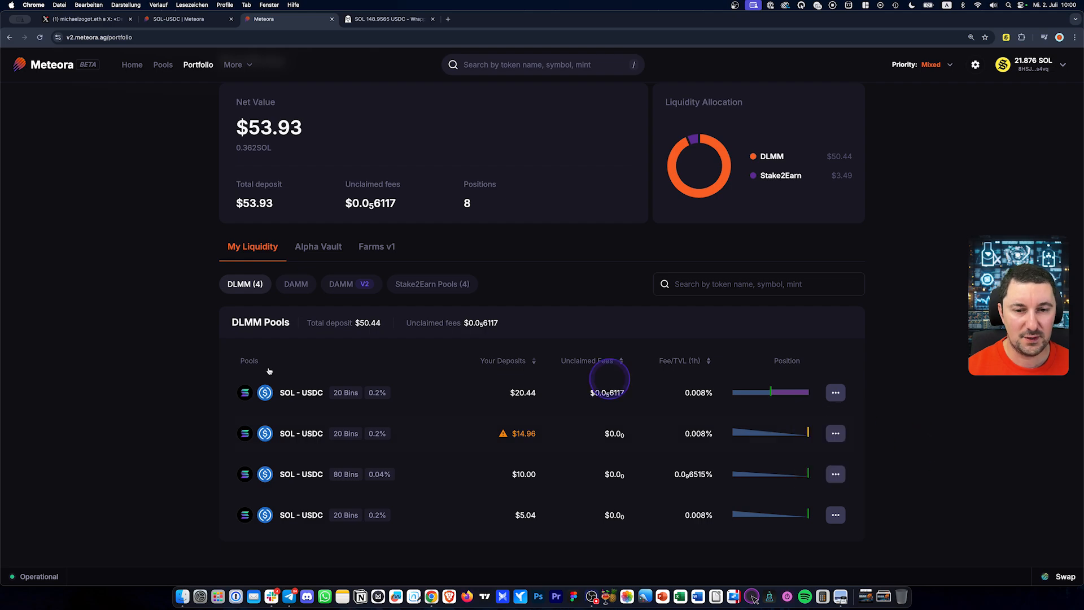
# Browse the SOL-USDC pool page's three positions, then return to the DEX Screener chart
pyautogui.click(195, 20)
pyautogui.click(283, 156)
pyautogui.scroll(-3, 885, 229)
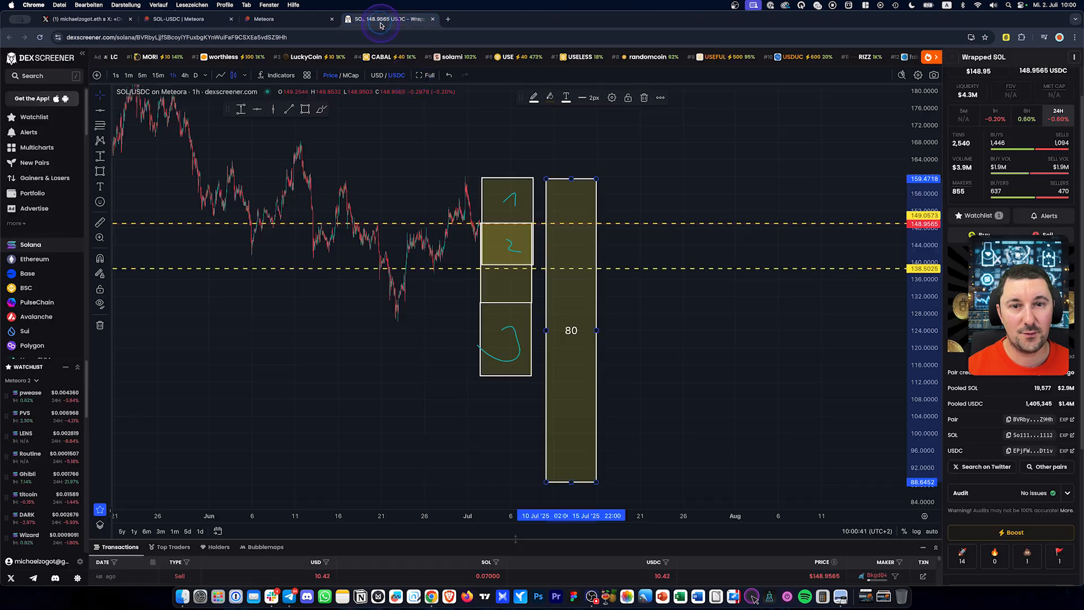
pyautogui.click(389, 19)
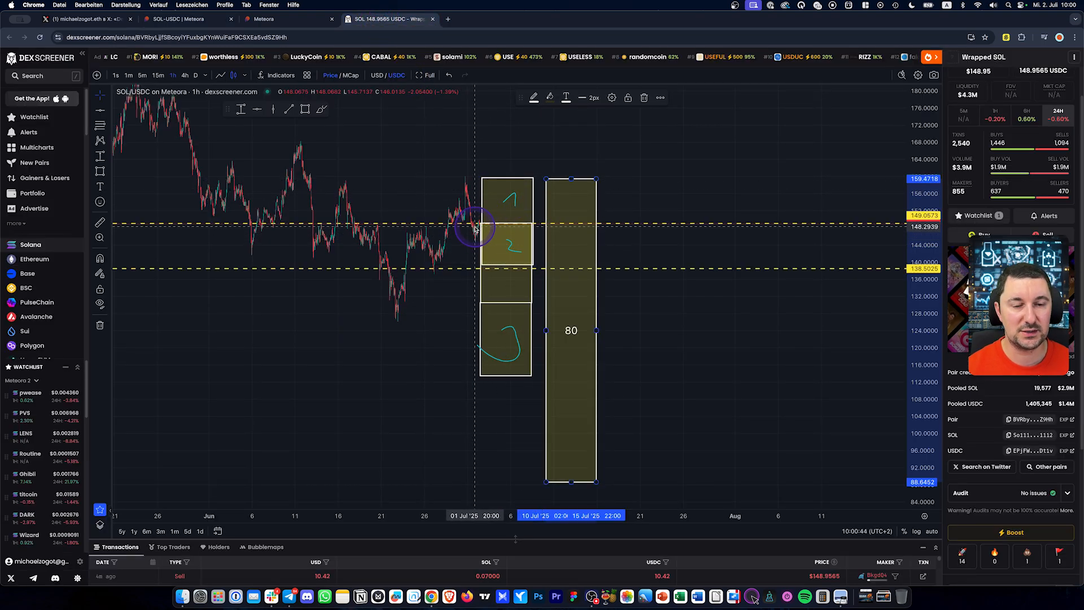
# Draw a rising trend line from the late-June candle low up into the upper box
pyautogui.hscroll(10, 474, 232)
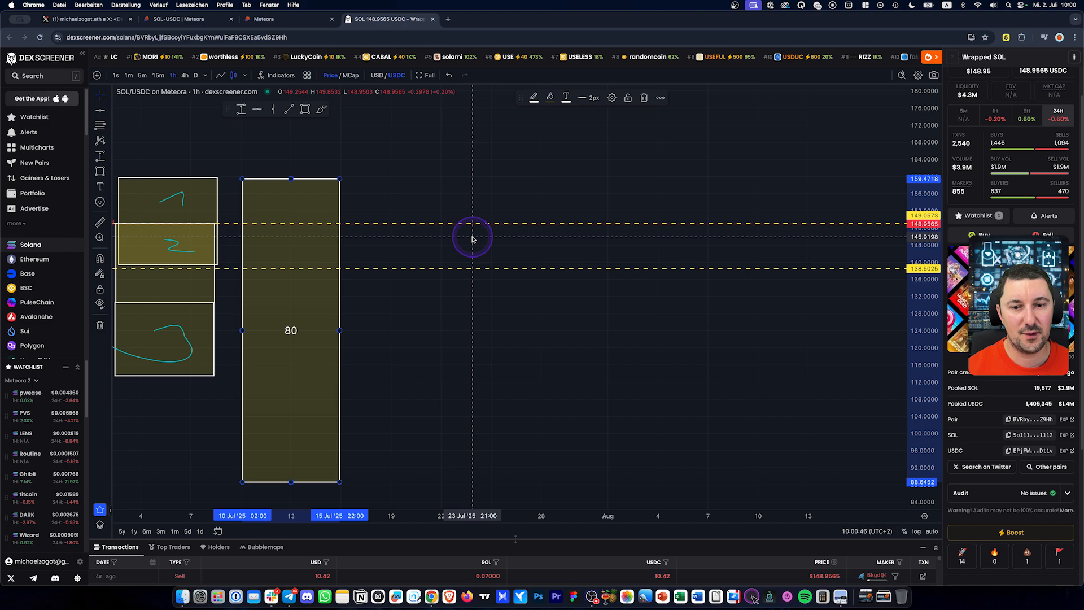
pyautogui.click(101, 96)
pyautogui.hscroll(-10, 412, 156)
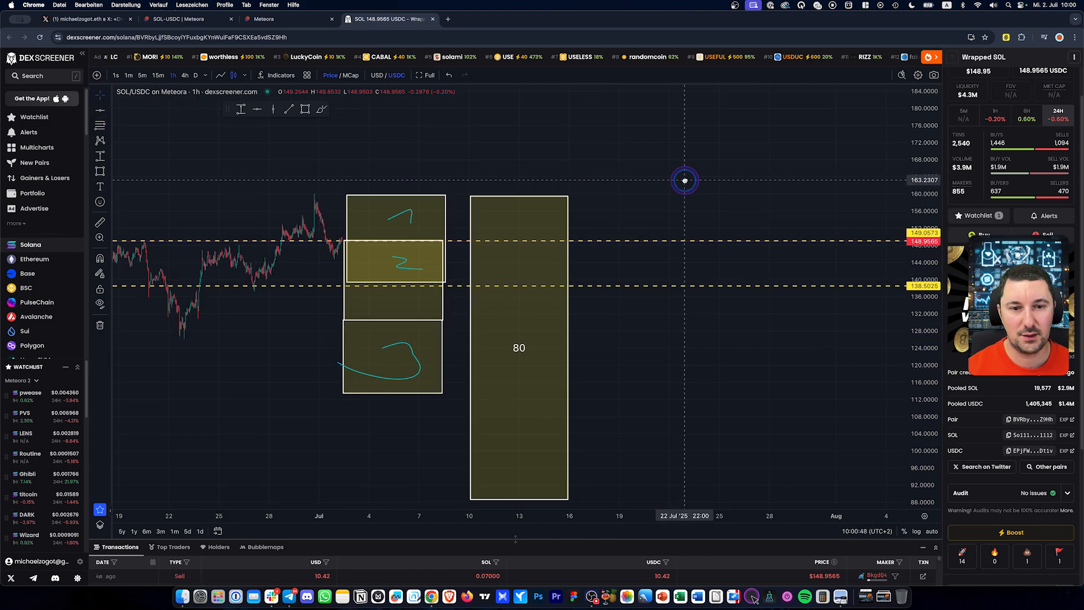
pyautogui.click(289, 109)
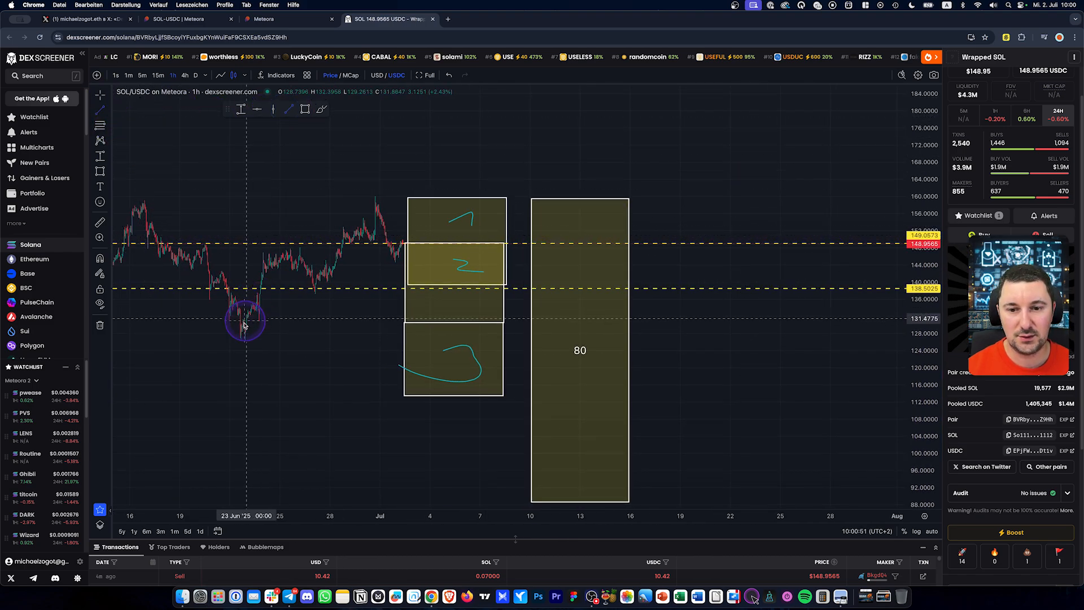
pyautogui.click(244, 337)
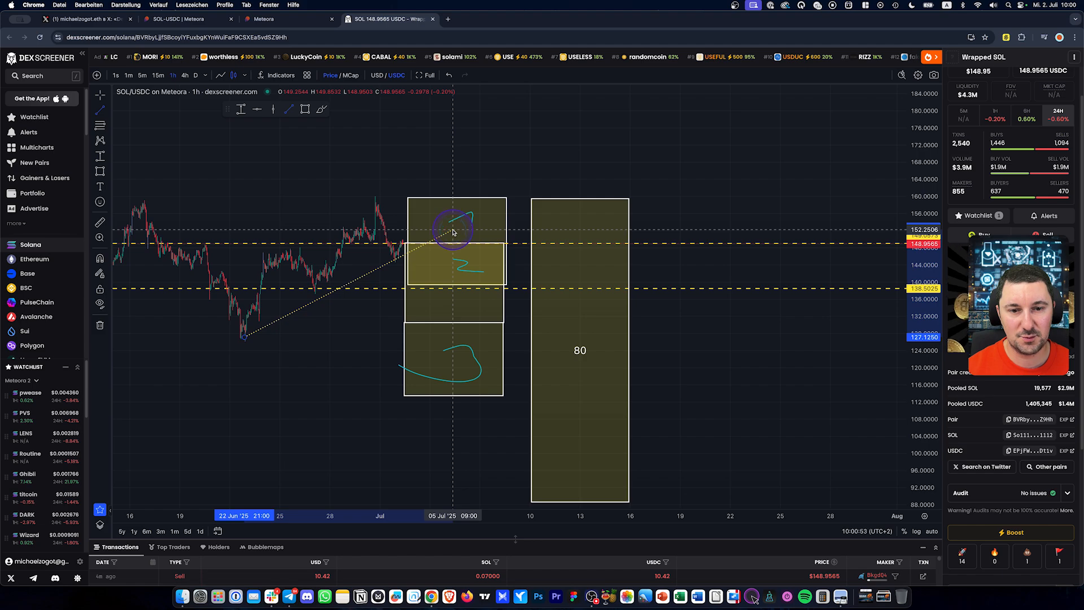
pyautogui.click(453, 232)
# Stretch the price scale, sketch a freehand arrow in the middle yellow box, and draw a cyan line near 130
pyautogui.hscroll(2, 395, 187)
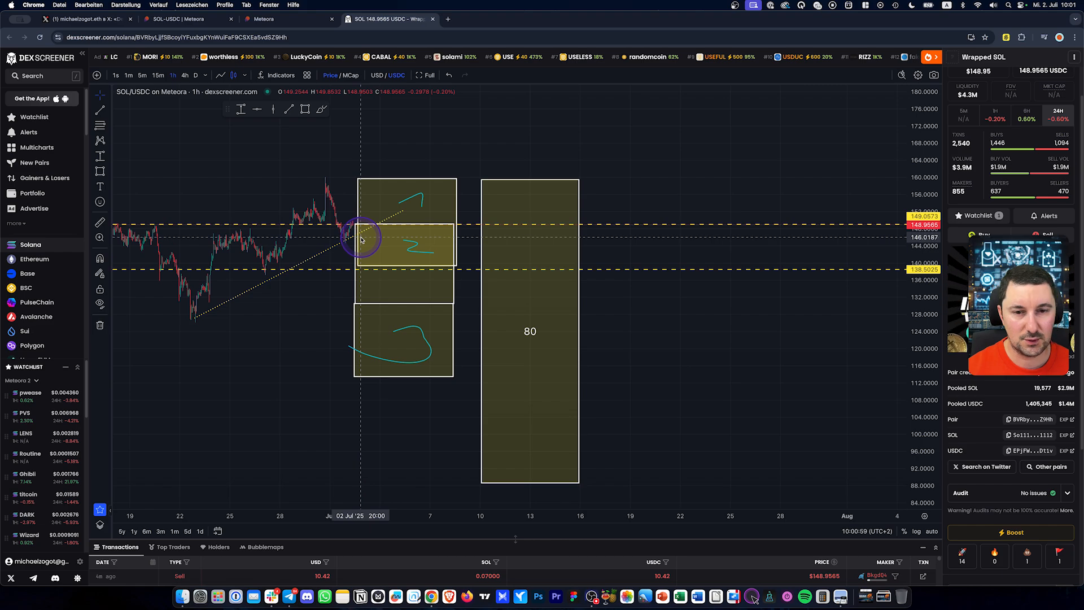
pyautogui.moveTo(919, 361); pyautogui.dragTo(934, 181)
pyautogui.scroll(4, 575, 212)
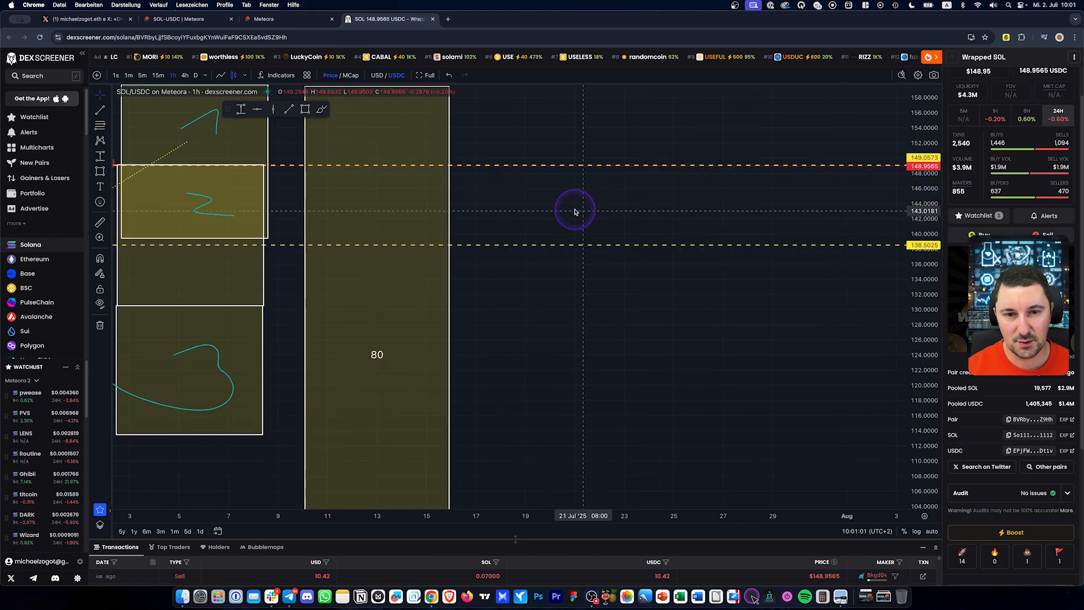
pyautogui.moveTo(575, 212); pyautogui.dragTo(767, 307)
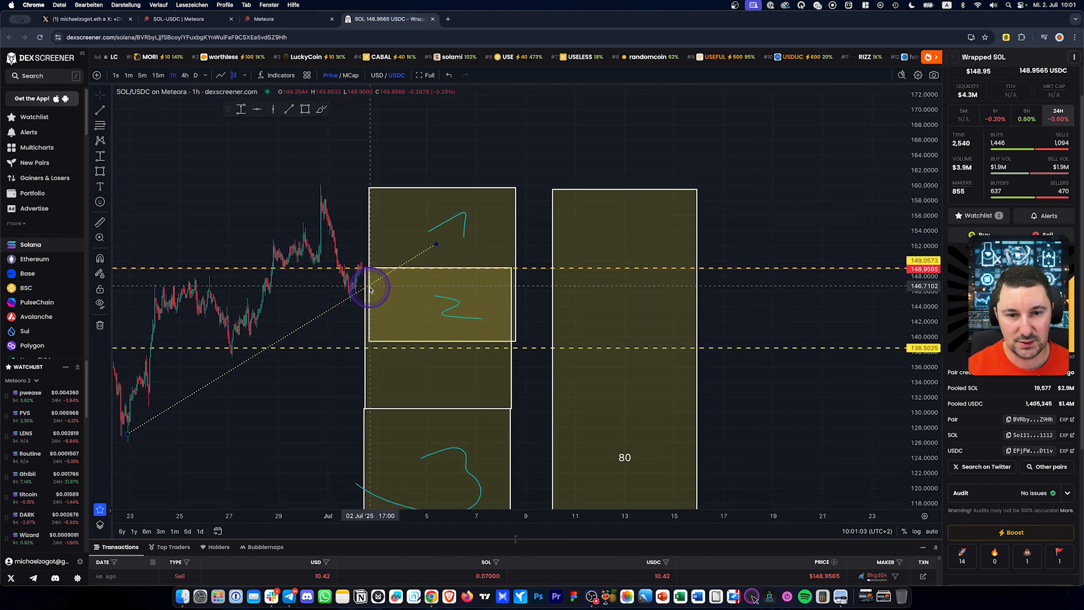
pyautogui.scroll(-2, 417, 309)
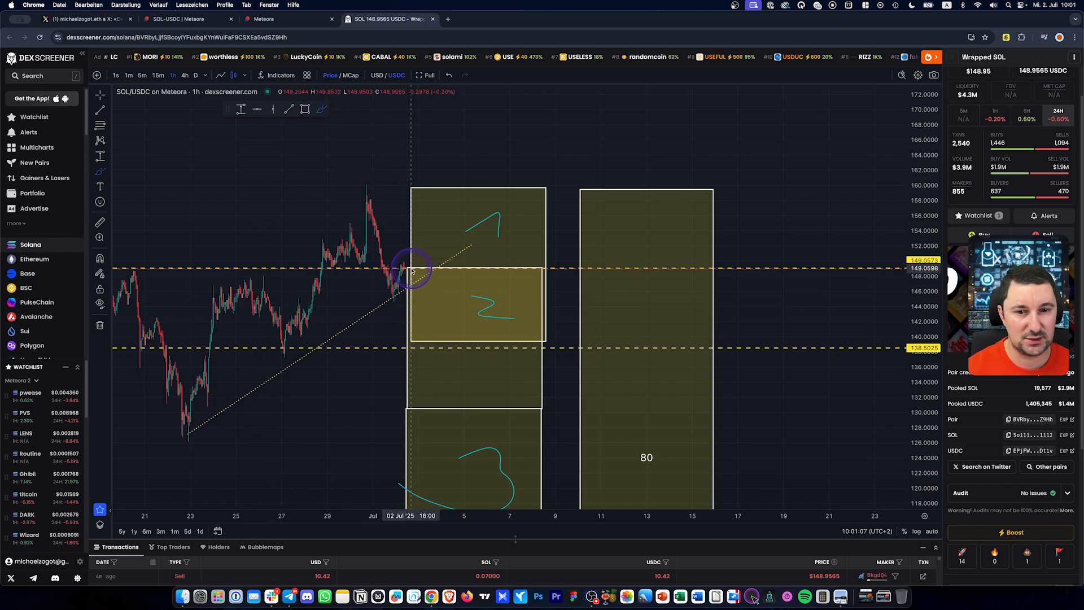
pyautogui.moveTo(411, 270)
pyautogui.mouseDown()
pyautogui.moveTo(419, 291)
pyautogui.moveTo(434, 275)
pyautogui.moveTo(452, 326)
pyautogui.moveTo(444, 316)
pyautogui.moveTo(465, 308)
pyautogui.mouseUp()
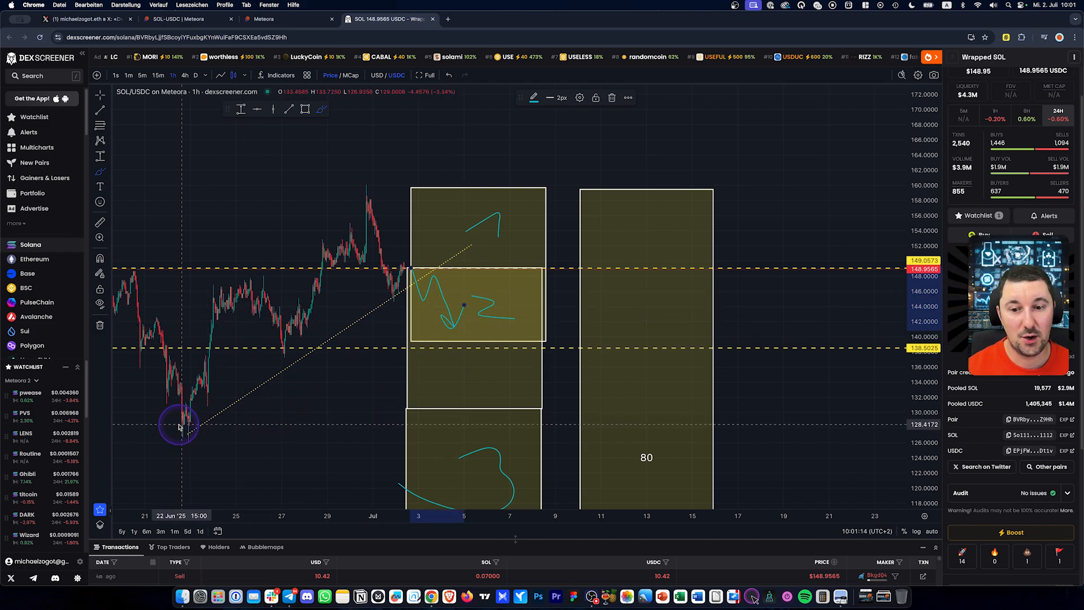
pyautogui.moveTo(154, 415); pyautogui.dragTo(766, 412)
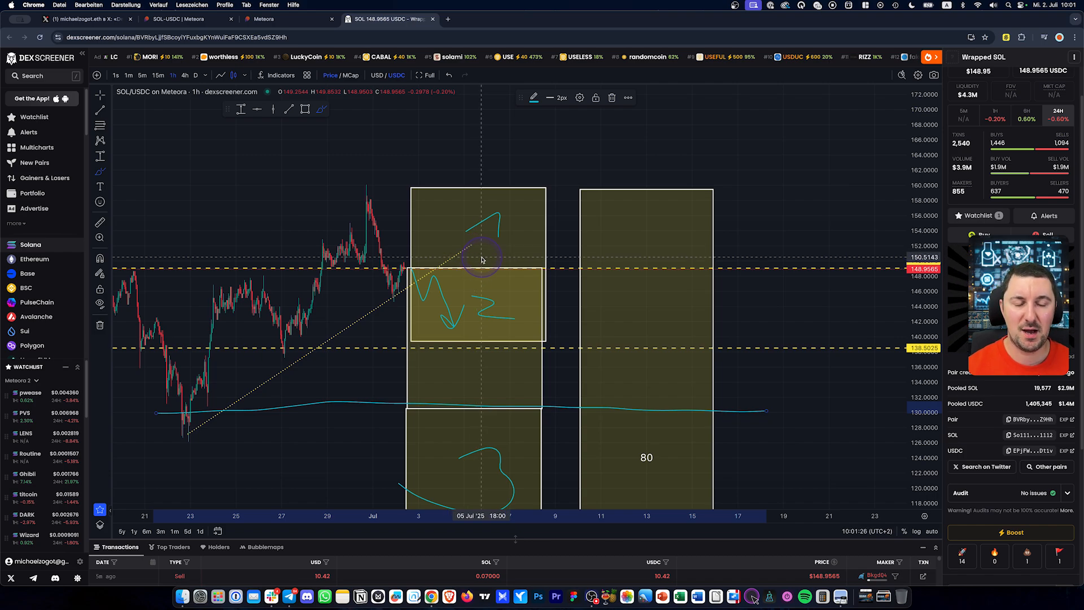
pyautogui.click(186, 18)
# Expand and review the 139.4526–159.7466 position's details, annotating how it gets closed
pyautogui.click(846, 279)
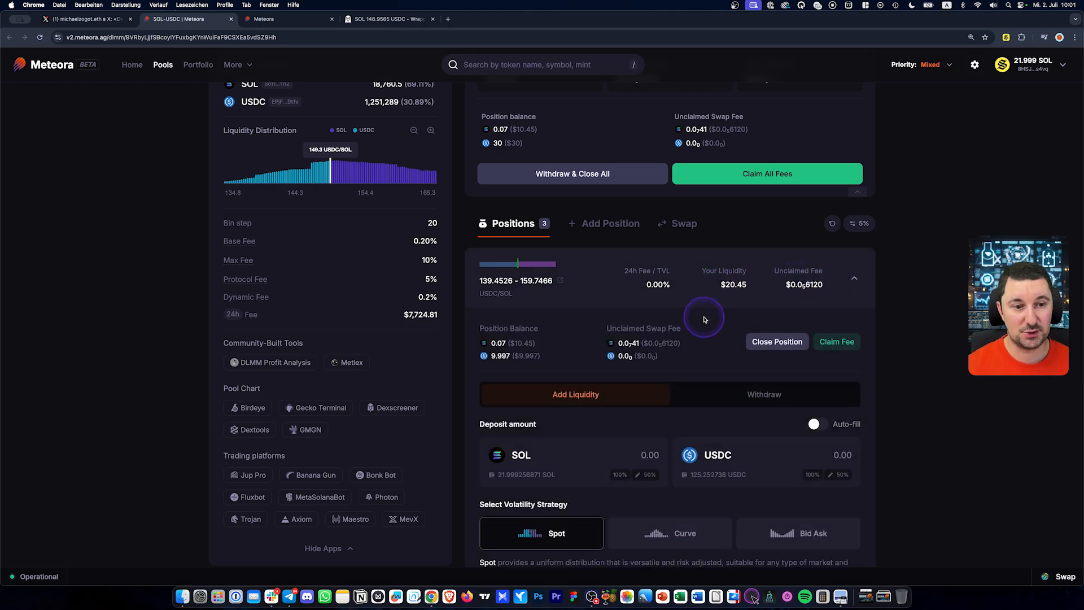
pyautogui.scroll(-2, 705, 320)
pyautogui.scroll(2, 714, 305)
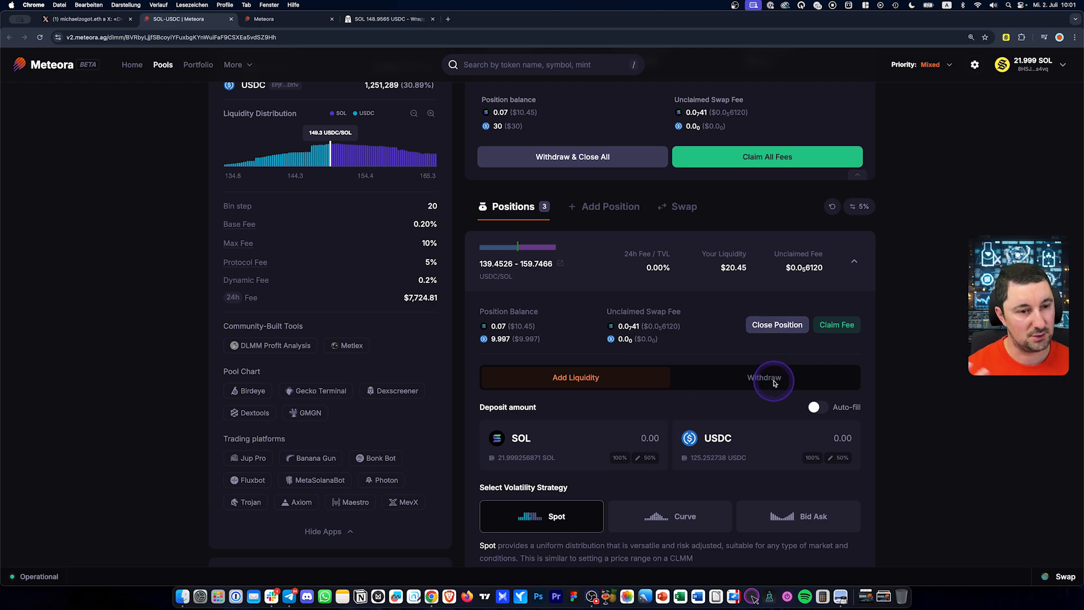
pyautogui.scroll(-2, 776, 383)
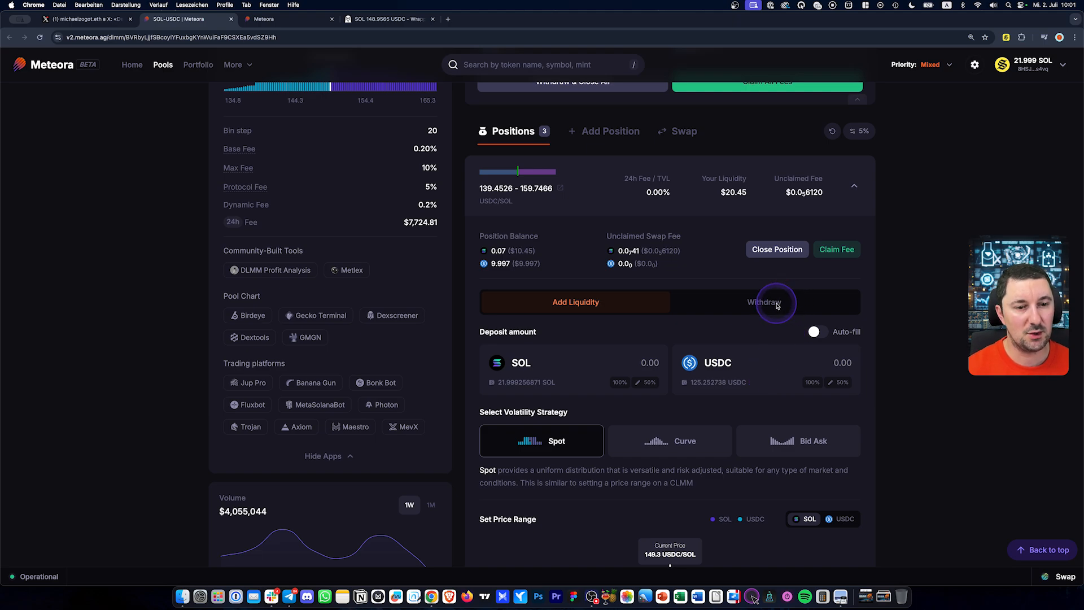
pyautogui.moveTo(775, 228)
pyautogui.mouseDown()
pyautogui.moveTo(748, 242)
pyautogui.moveTo(793, 263)
pyautogui.mouseUp()
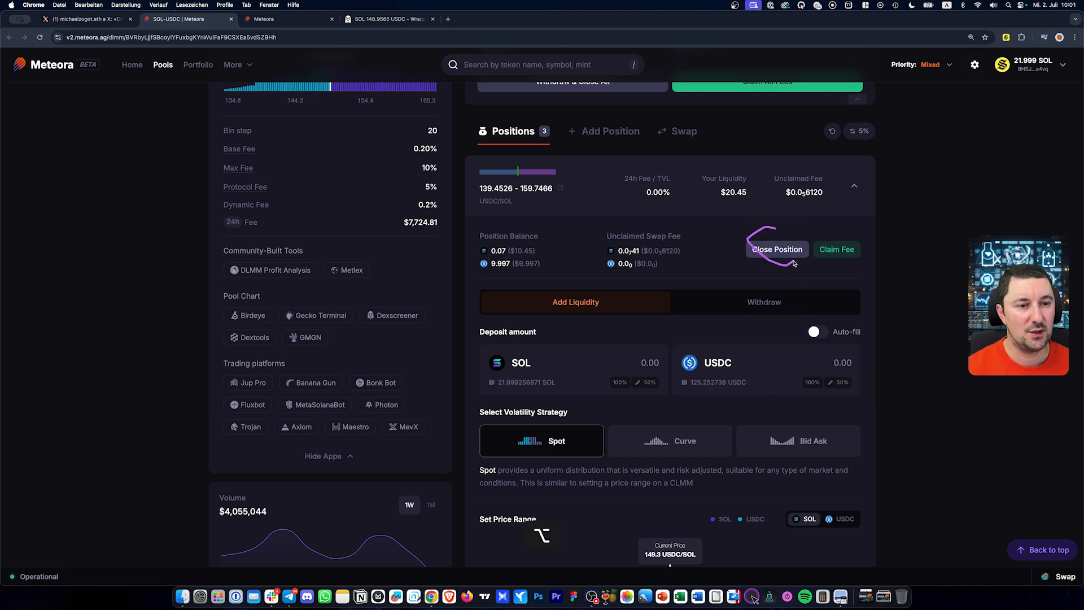
pyautogui.scroll(4, 777, 237)
pyautogui.moveTo(773, 221); pyautogui.dragTo(763, 249)
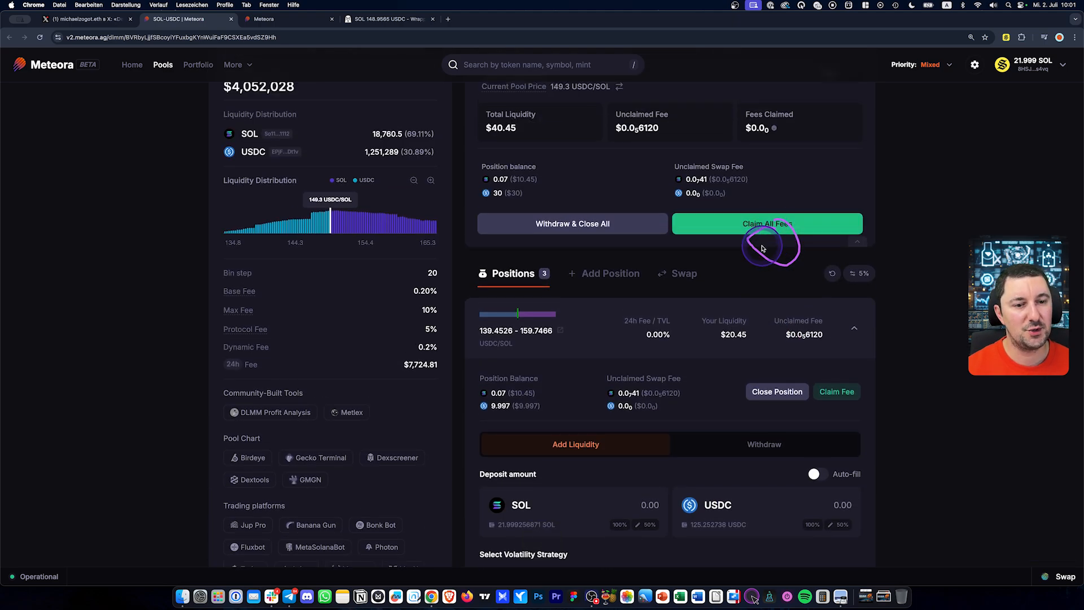
pyautogui.scroll(-8, 762, 249)
pyautogui.moveTo(661, 373)
pyautogui.mouseDown()
pyautogui.moveTo(702, 425)
pyautogui.moveTo(686, 354)
pyautogui.mouseUp()
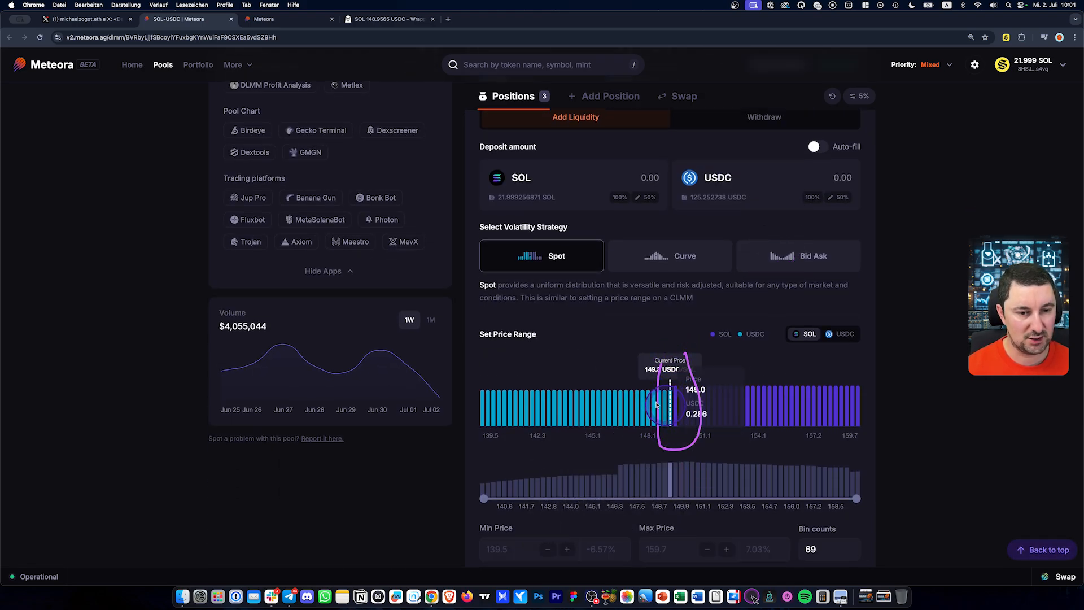
# Circle the bins around 141.1, then close the 139.4526–159.7466 position
pyautogui.moveTo(512, 378)
pyautogui.mouseDown()
pyautogui.moveTo(511, 437)
pyautogui.moveTo(517, 382)
pyautogui.mouseUp()
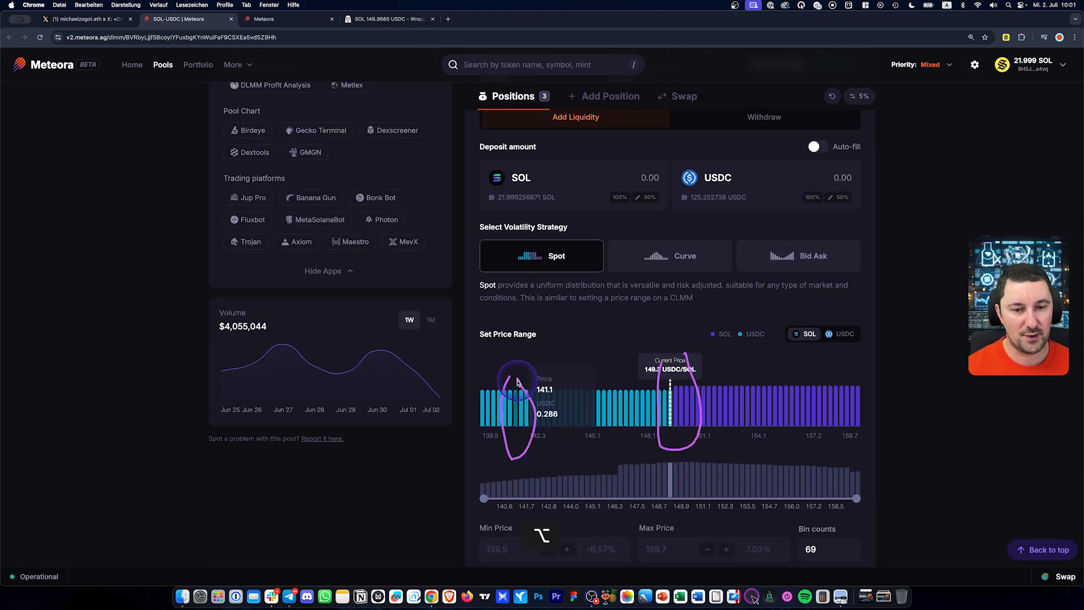
pyautogui.scroll(10, 645, 366)
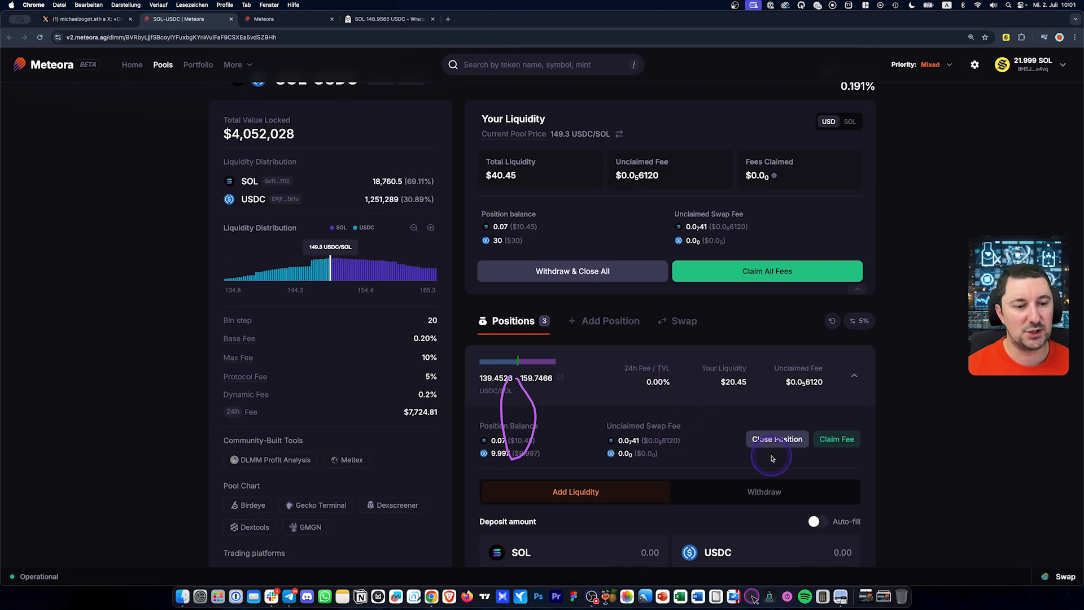
pyautogui.click(775, 444)
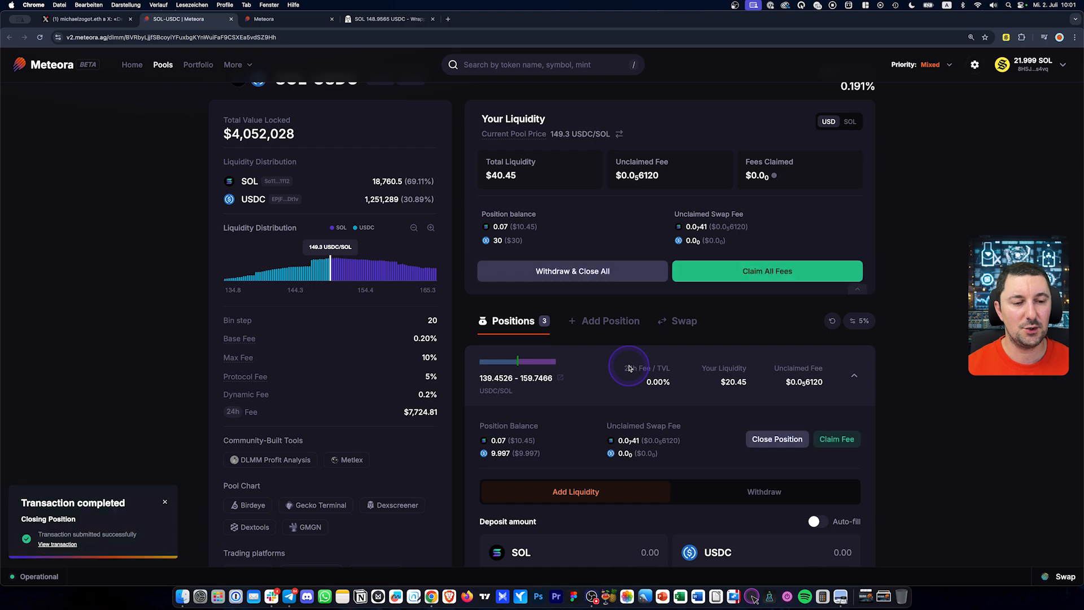
pyautogui.click(1062, 577)
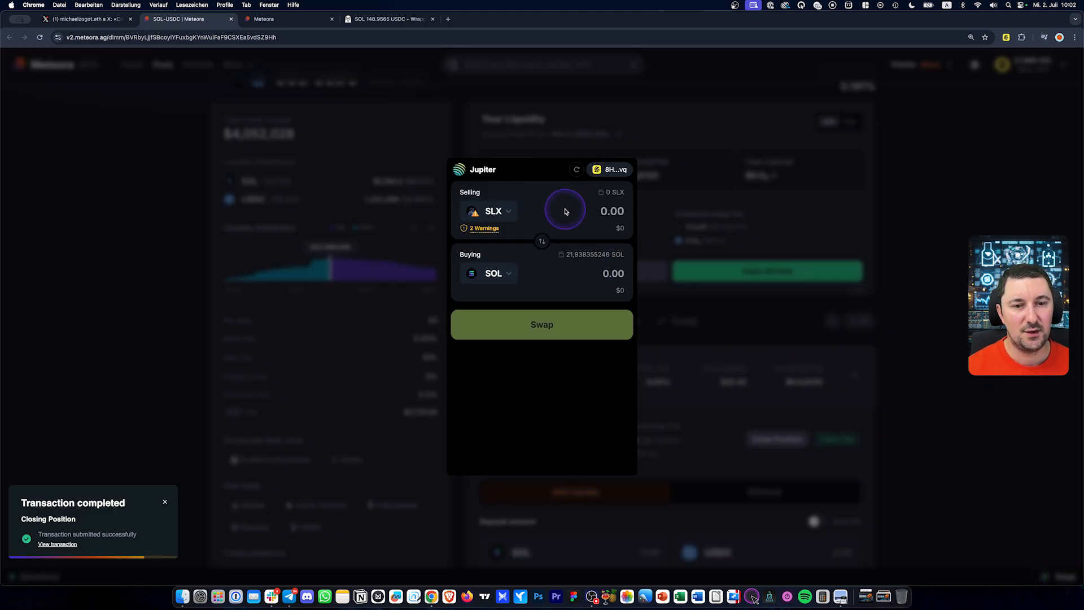
# Dismiss the Jupiter swap window, leaving positions 130.2939–149.2551 ($5.04) and 113.5145–130.0338 ($14.96)
pyautogui.click(493, 211)
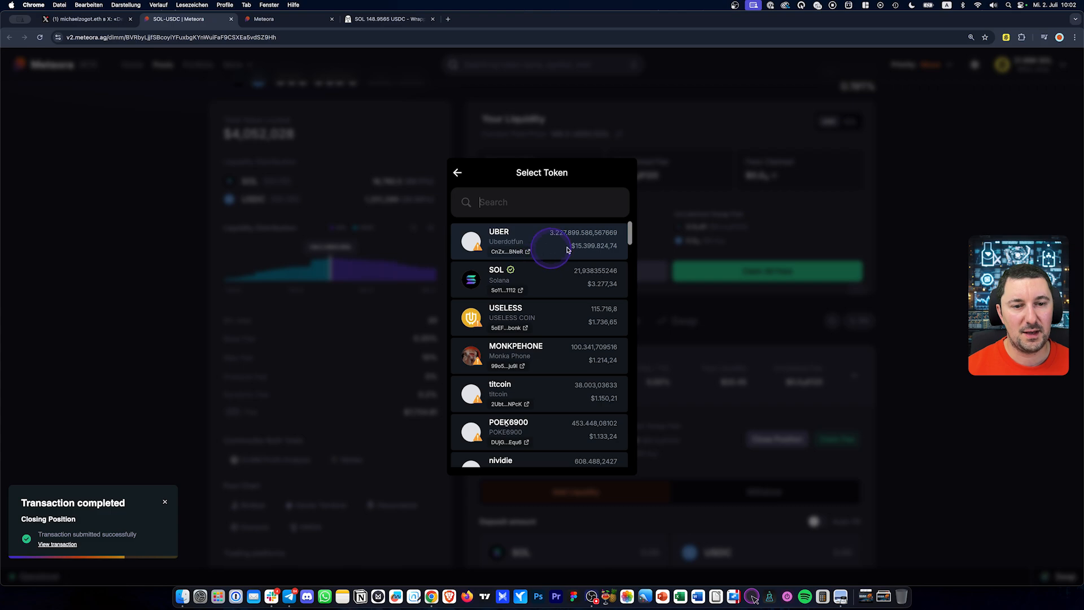
pyautogui.click(705, 222)
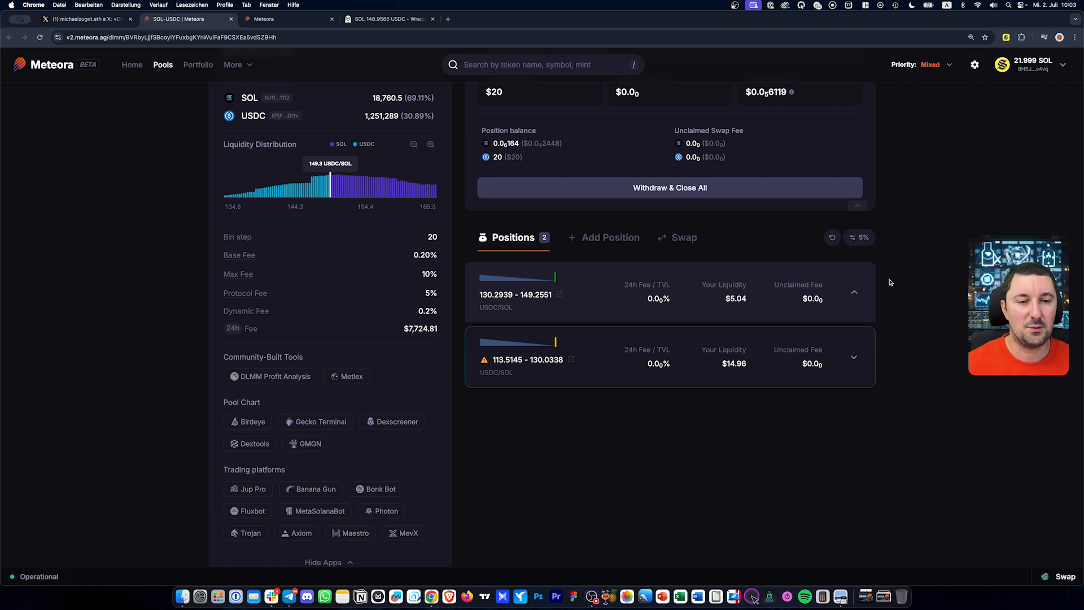
pyautogui.click(570, 236)
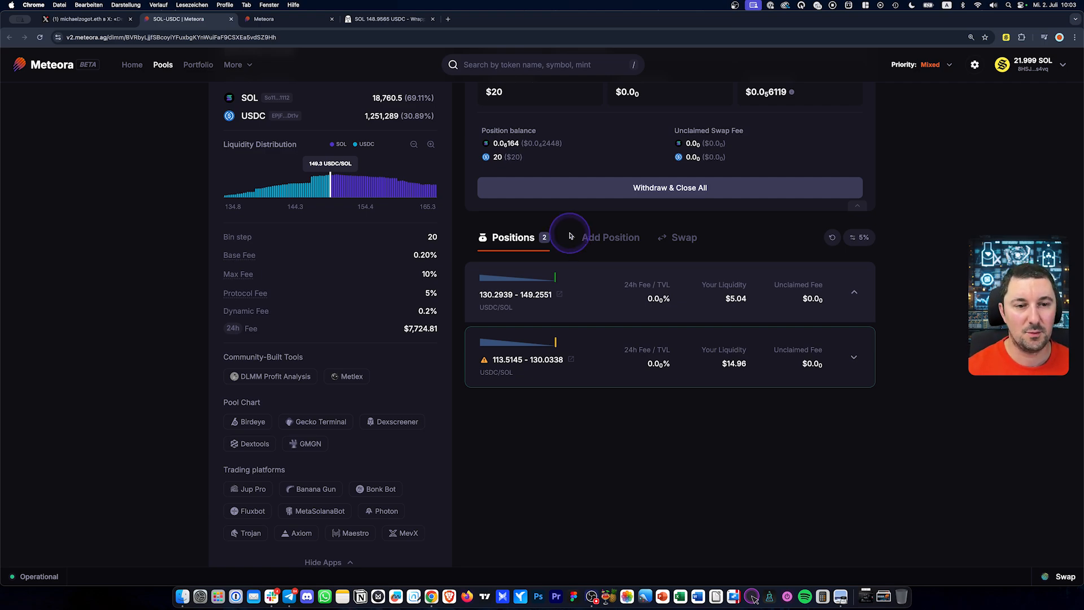